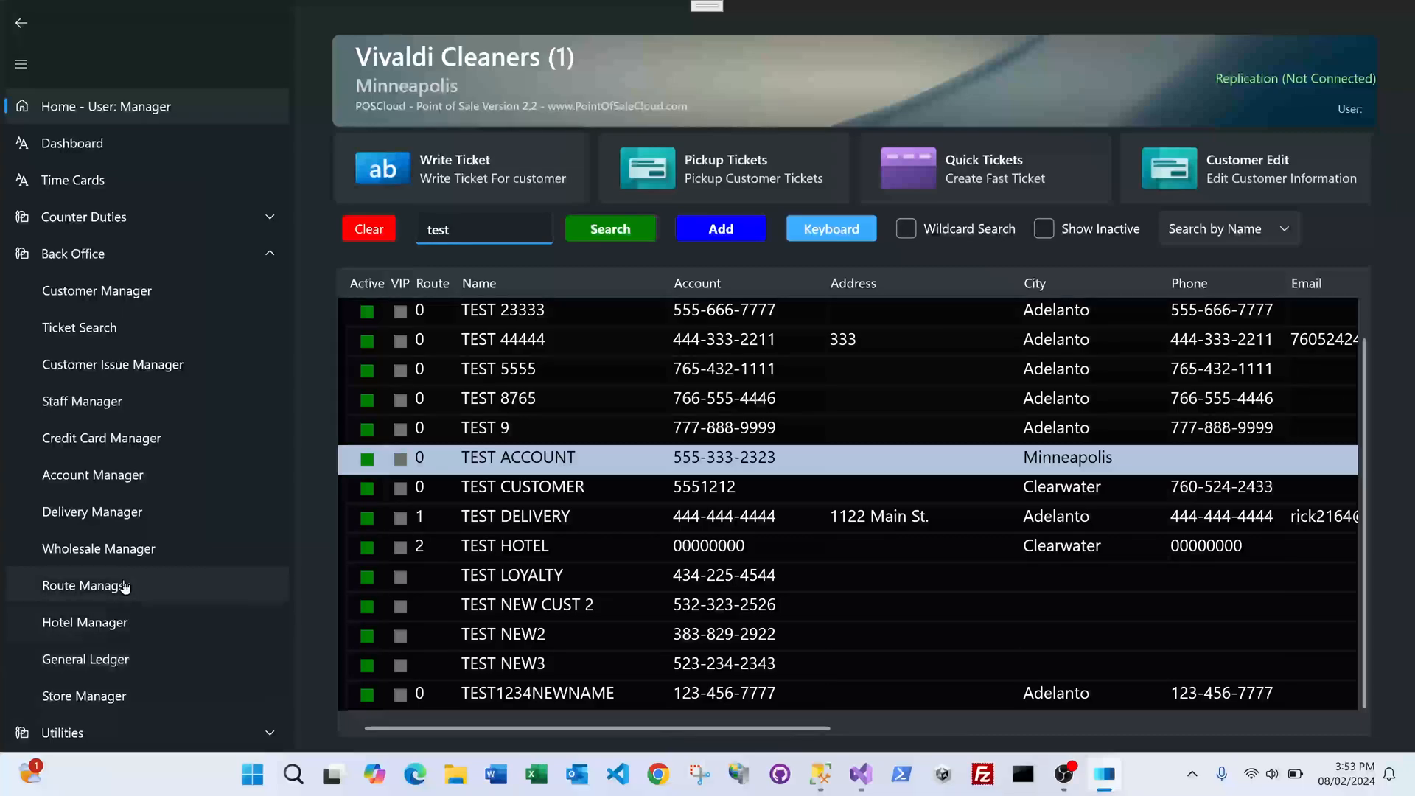
Step: Collapse and re-expand the Back Office section in the sidebar
click(113, 255)
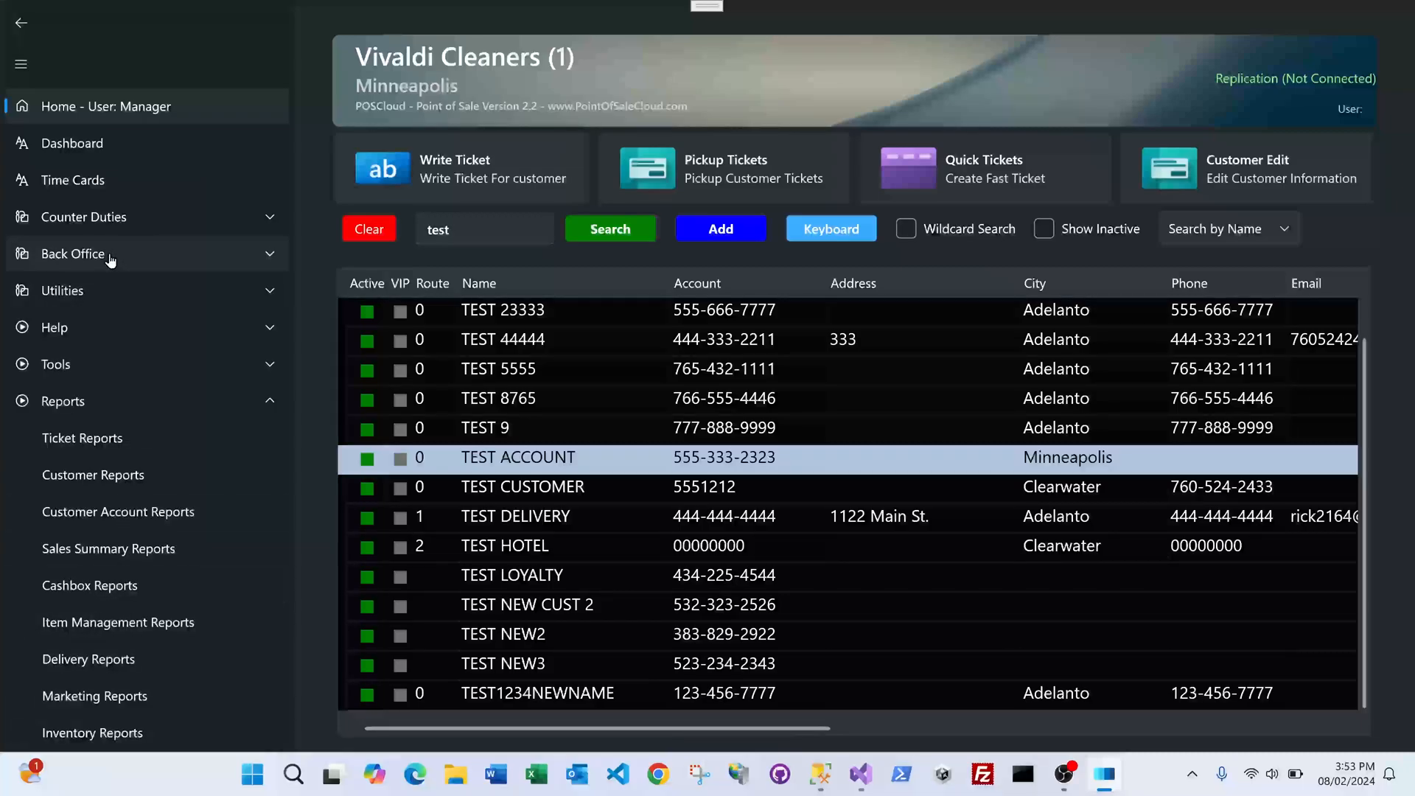
click(111, 269)
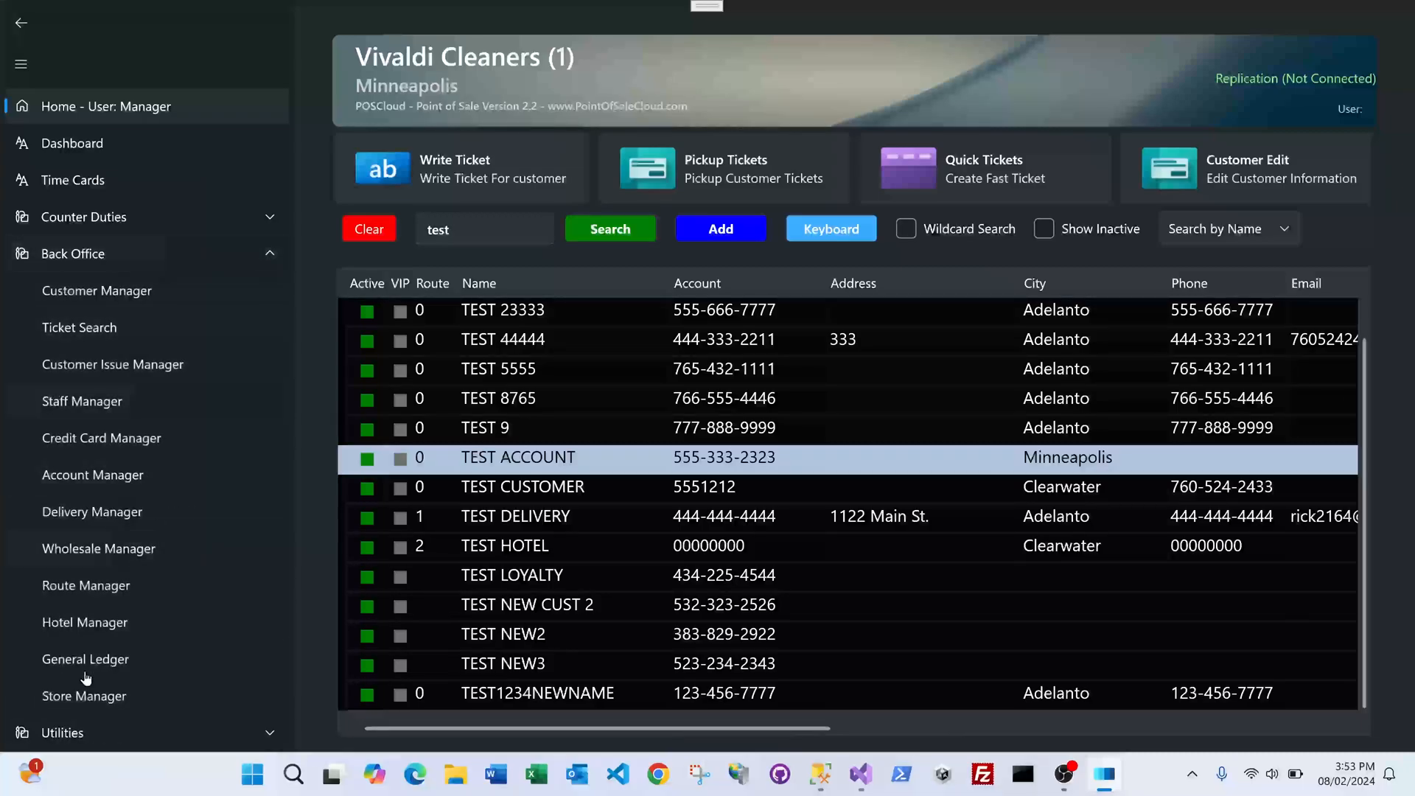
Step: Open the route list and bring the Hilton Hotel route into the route editor
click(117, 587)
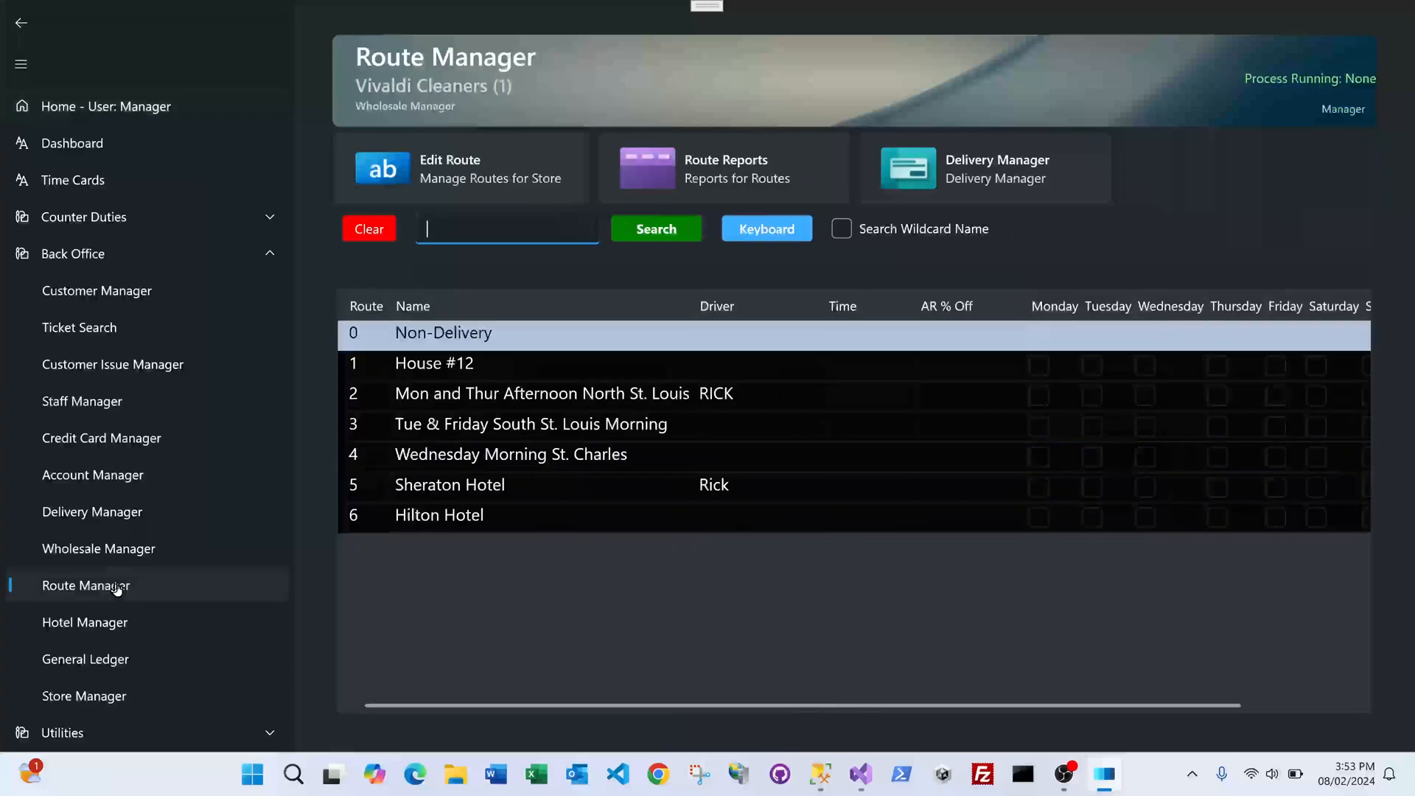
click(489, 526)
click(473, 151)
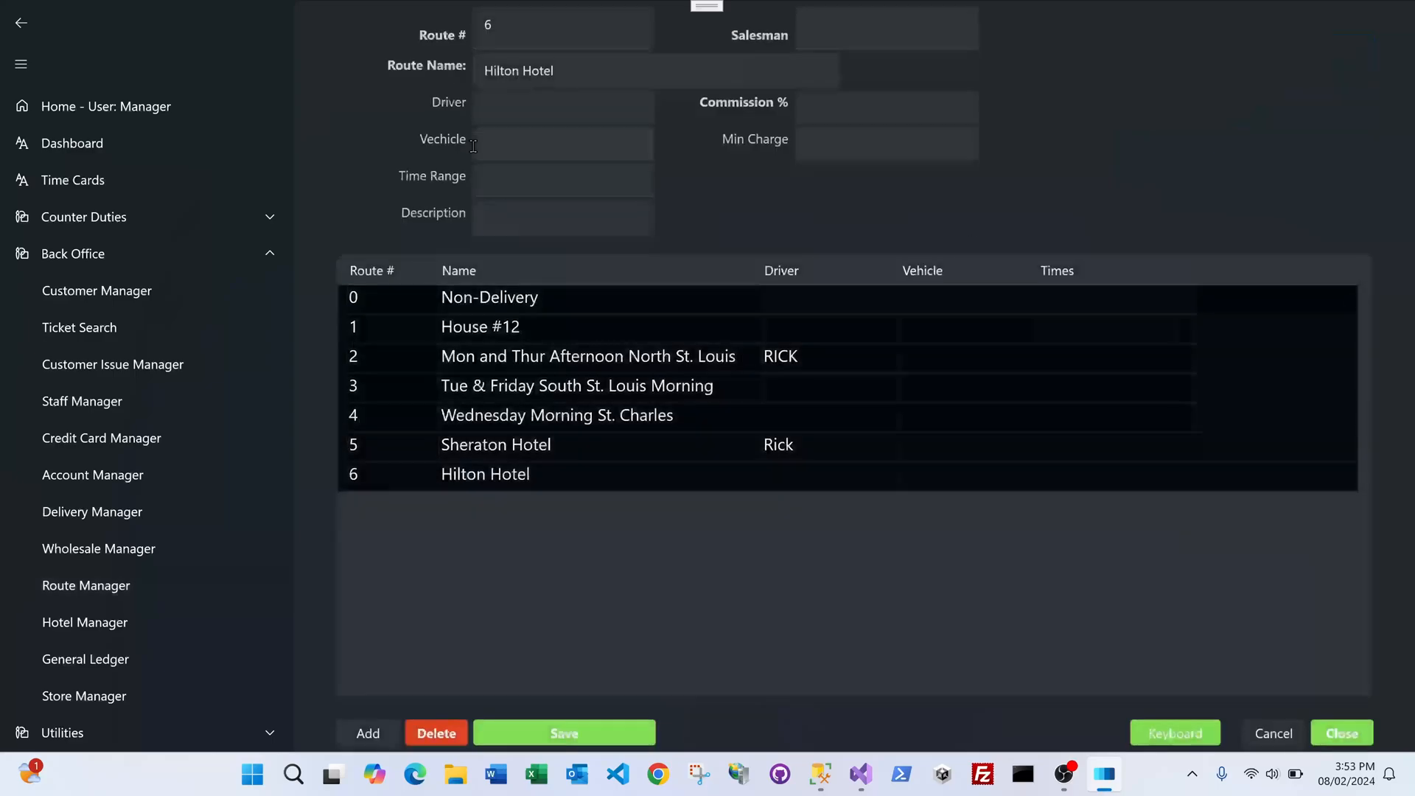
Step: Add route 7 named 'Motel 6 Clayton', save it, and select it in the list
click(356, 735)
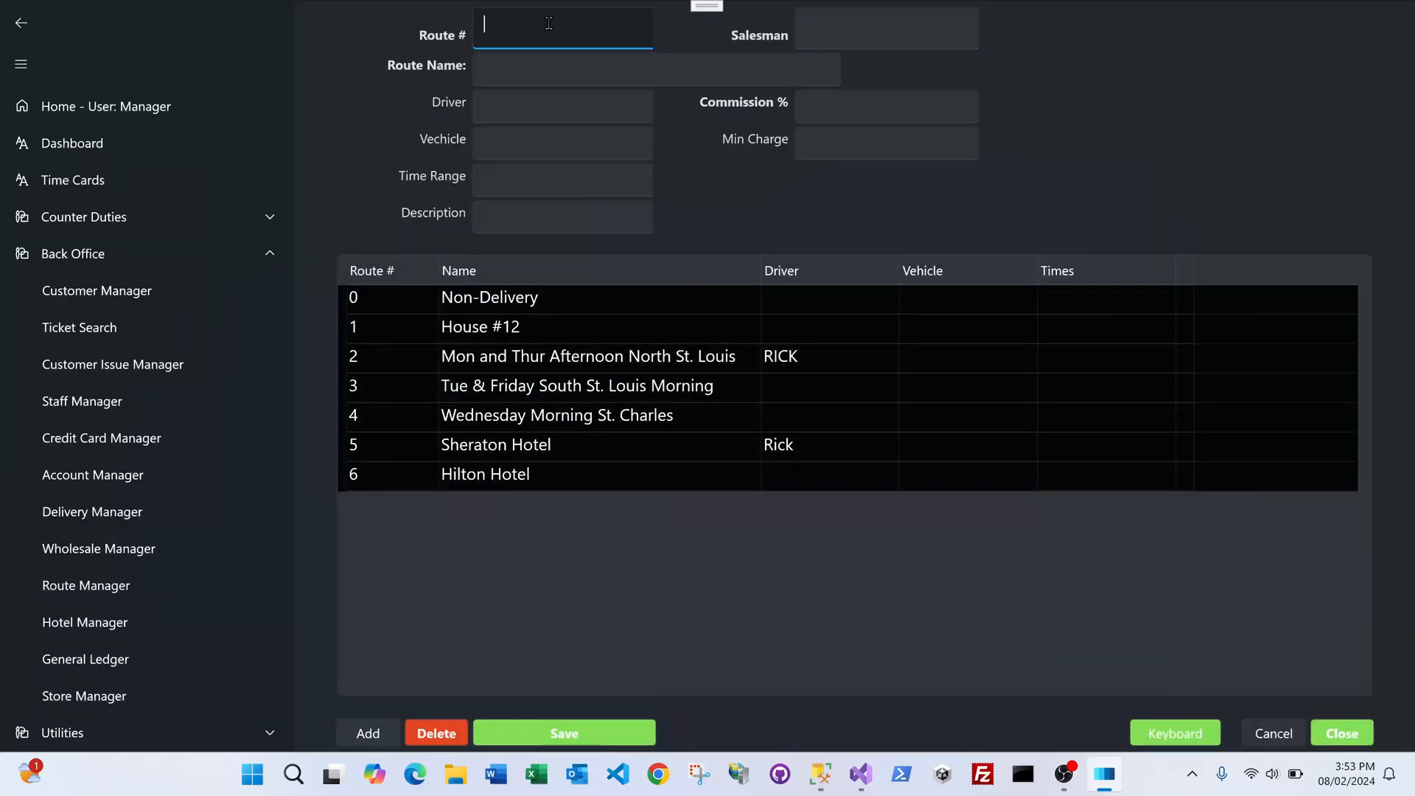
text(7)
click(547, 72)
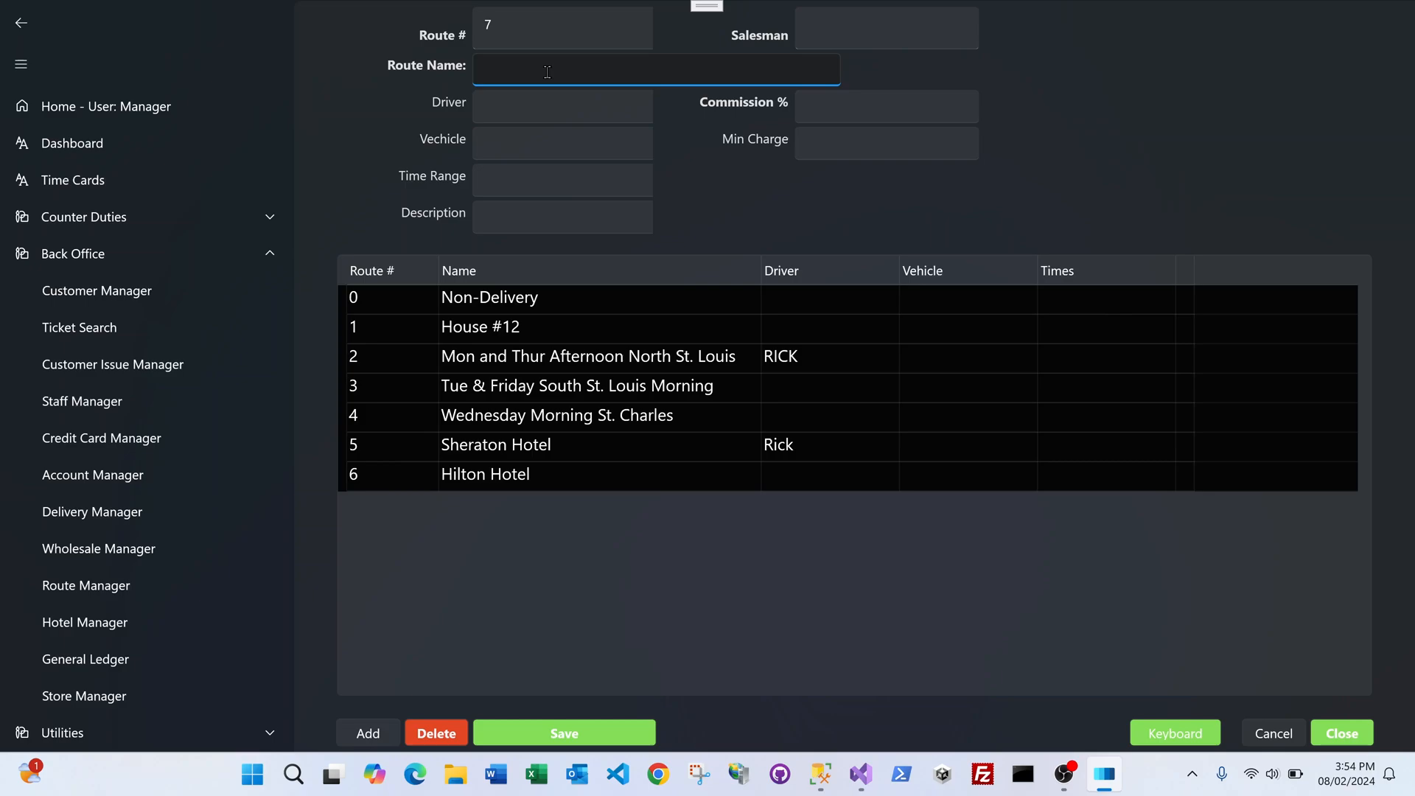
text(B)
key(BackSpace)
text(Motel 6 Clayton)
click(574, 732)
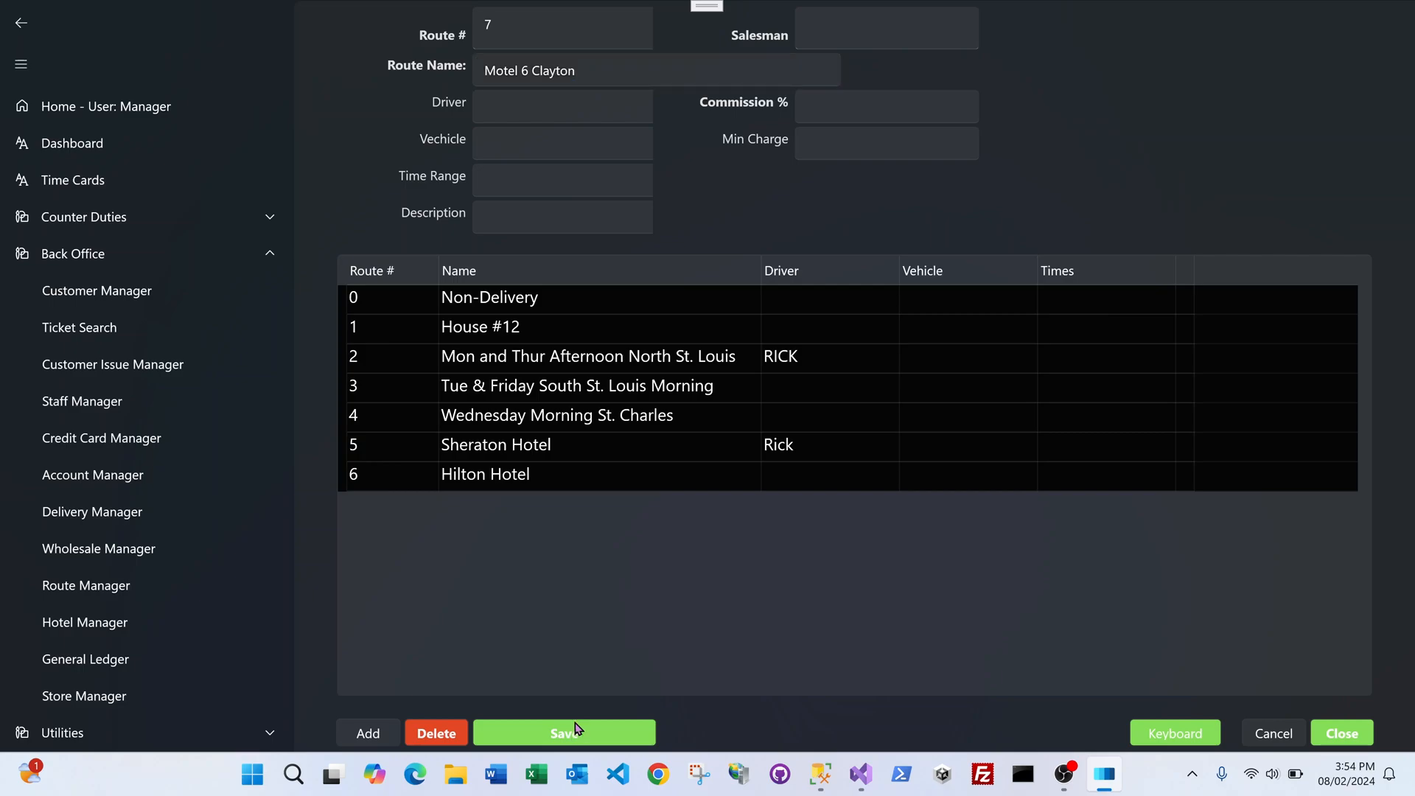
click(714, 440)
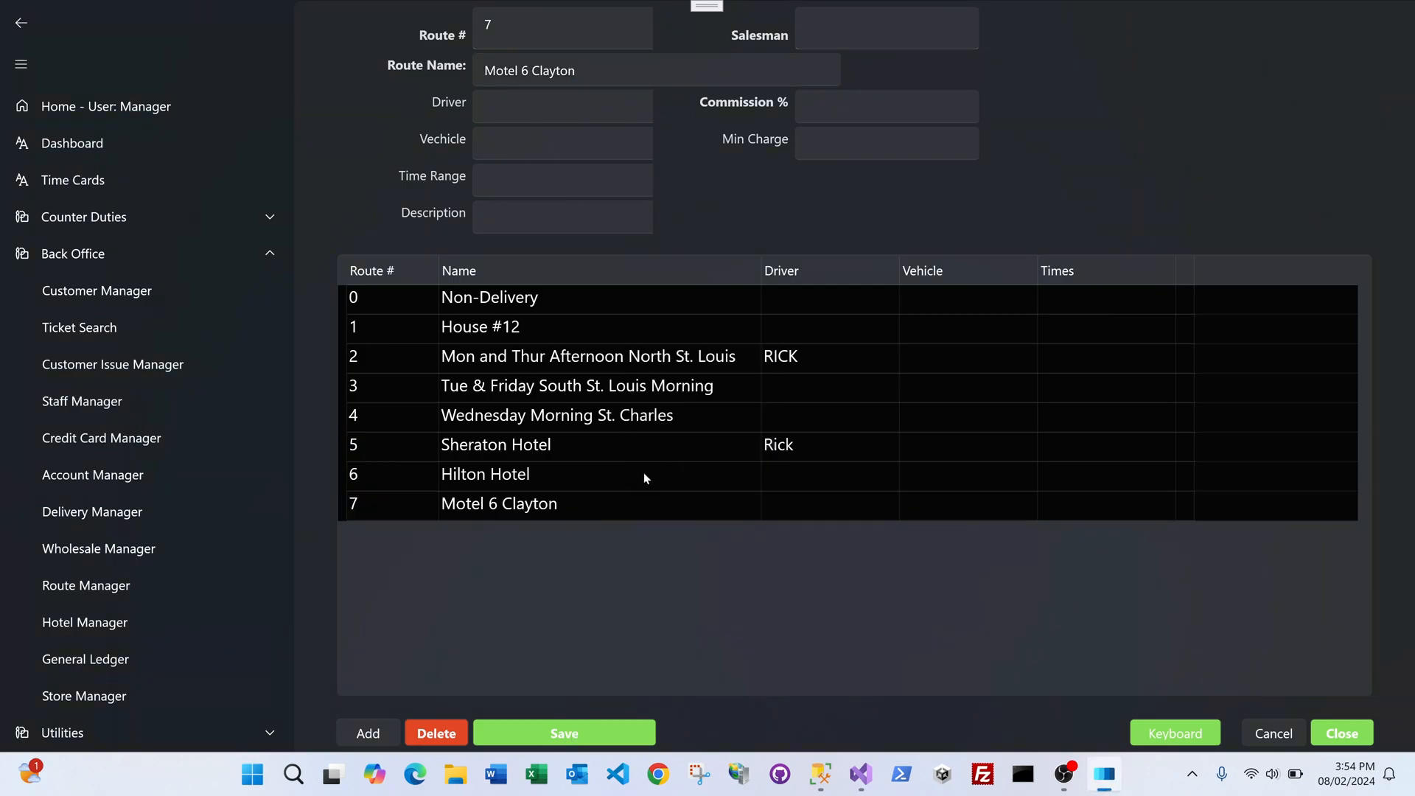
click(568, 516)
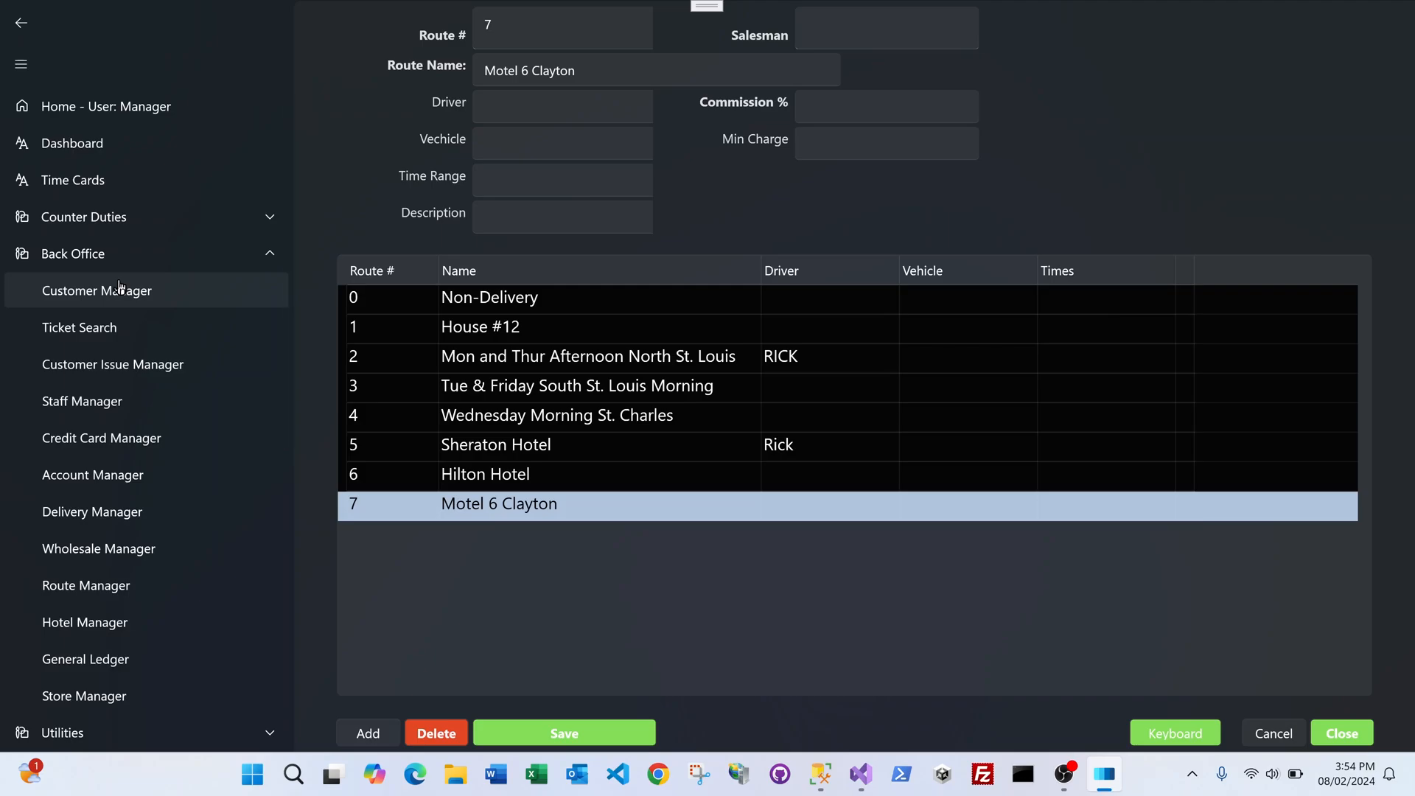
Step: In Hotel Manager, add a new customer with the phone-number account and name 'Motel 6 Guests'
click(113, 631)
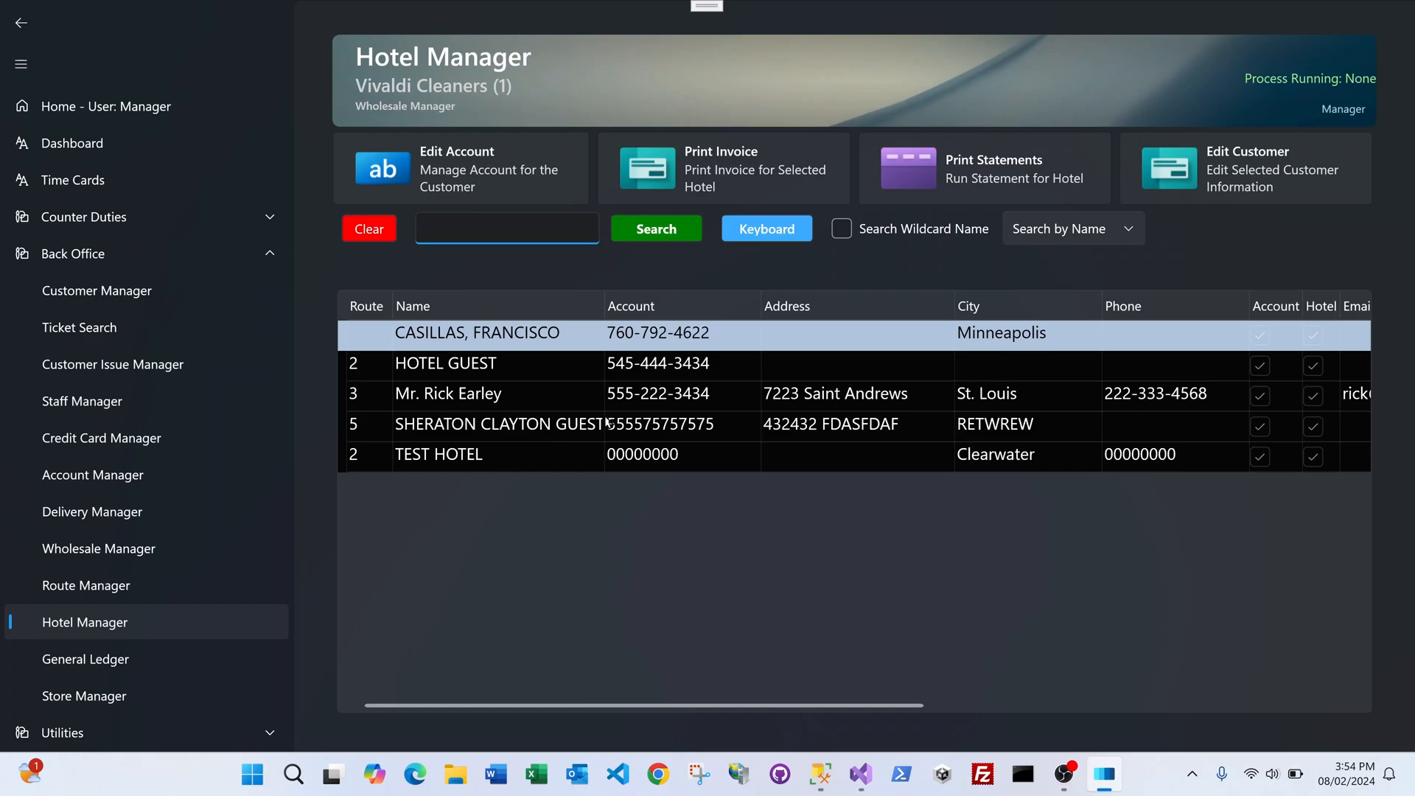
click(1236, 173)
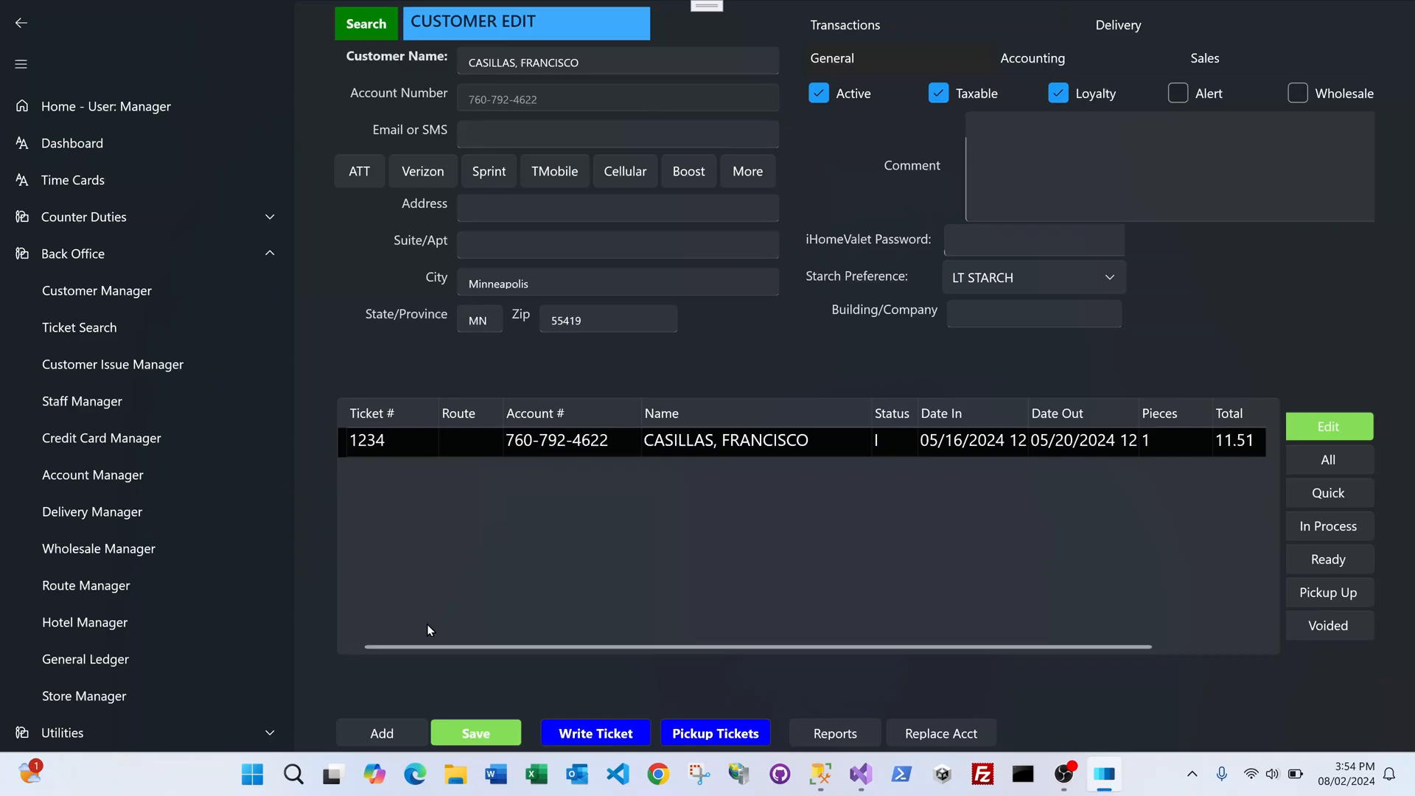
click(382, 733)
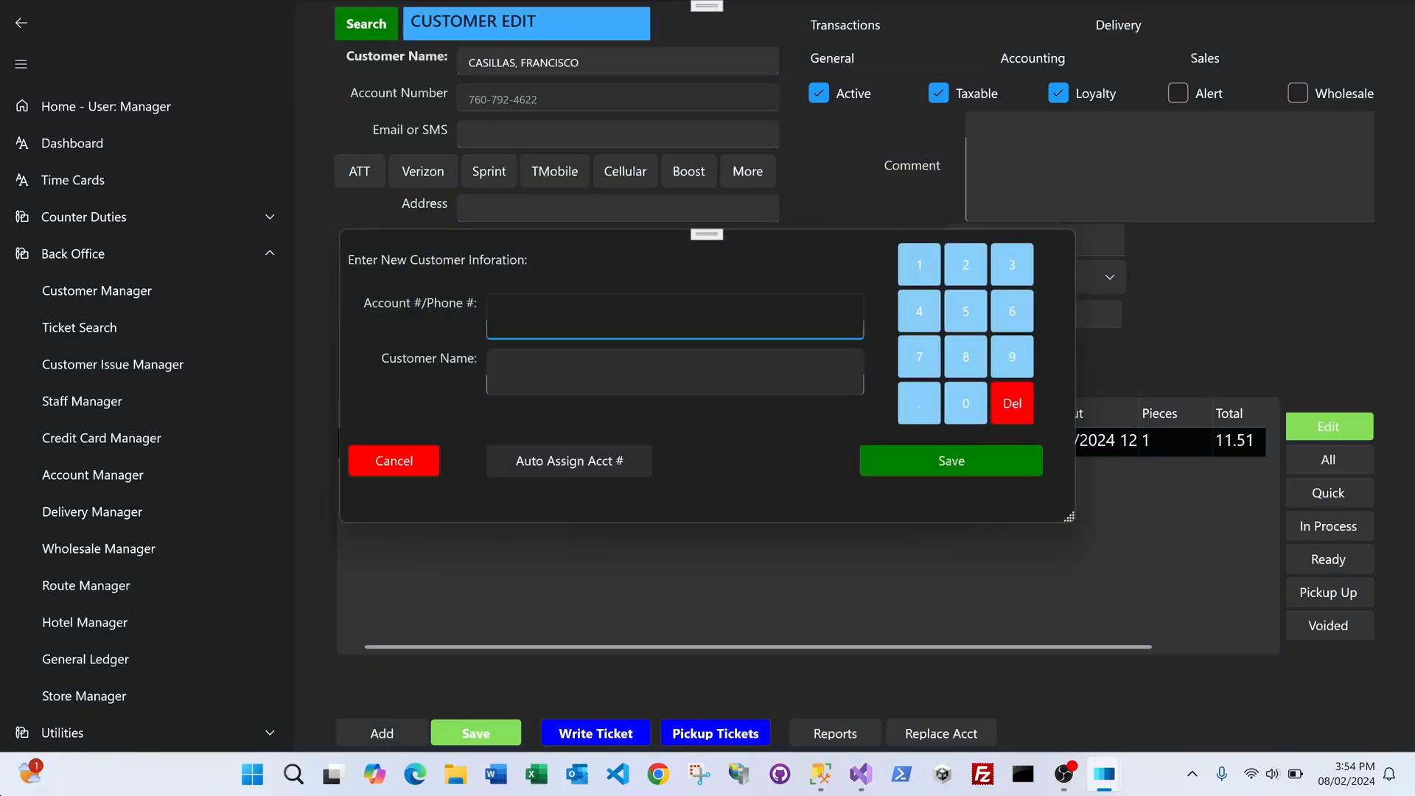
key(Tab)
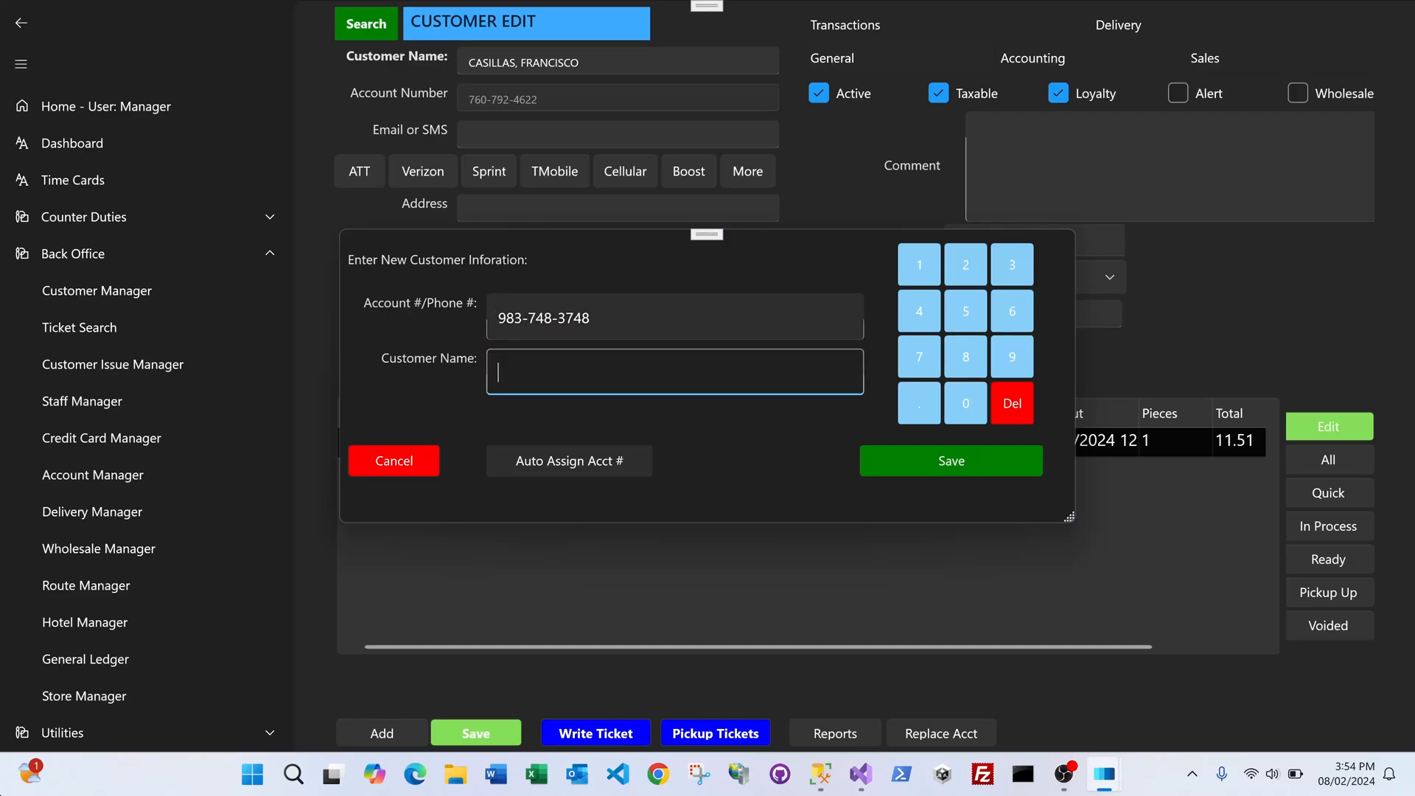
text(Motel 6 Guests)
Step: Save Motel 6 Guests and make it a charge account with MONTHLY billing and 40% AR discount
click(944, 463)
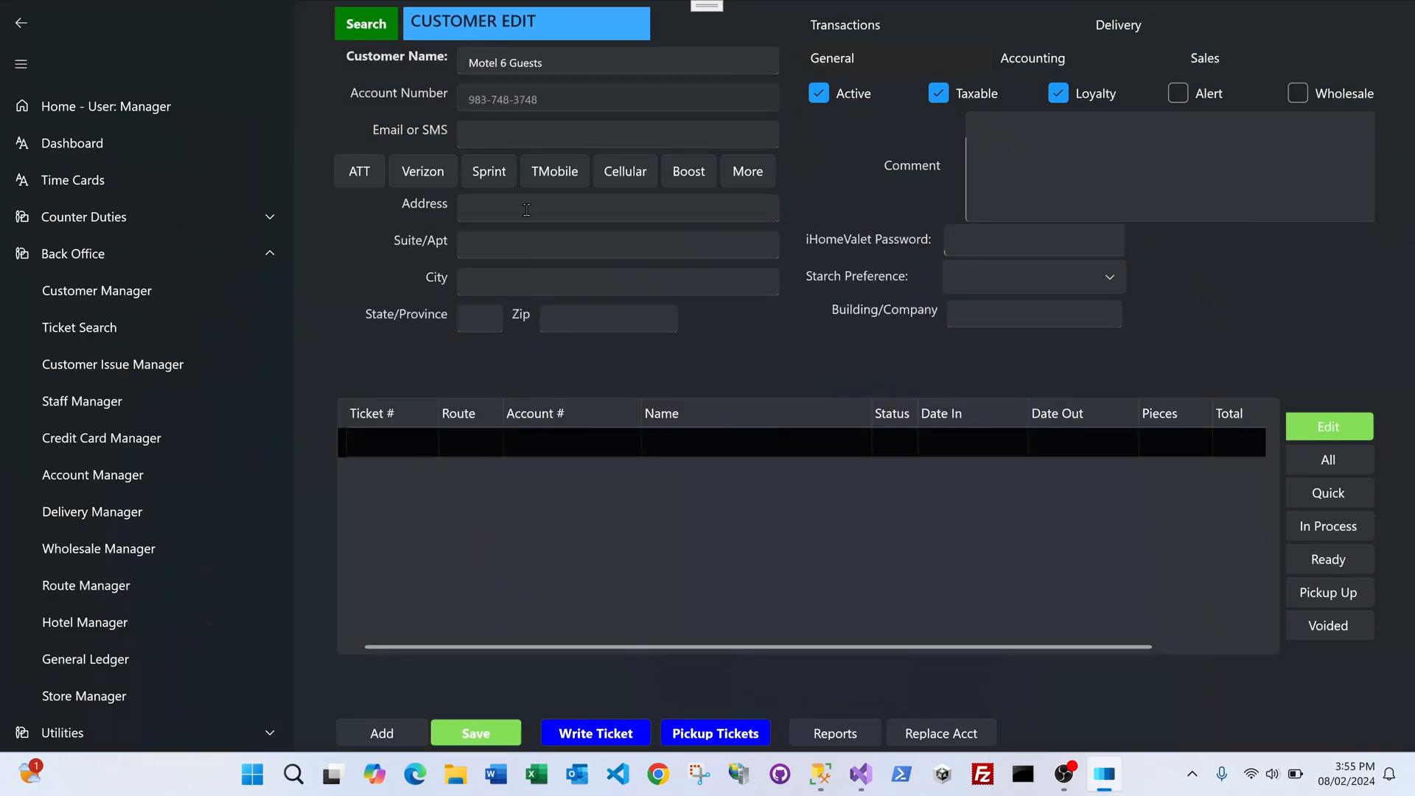
click(1041, 60)
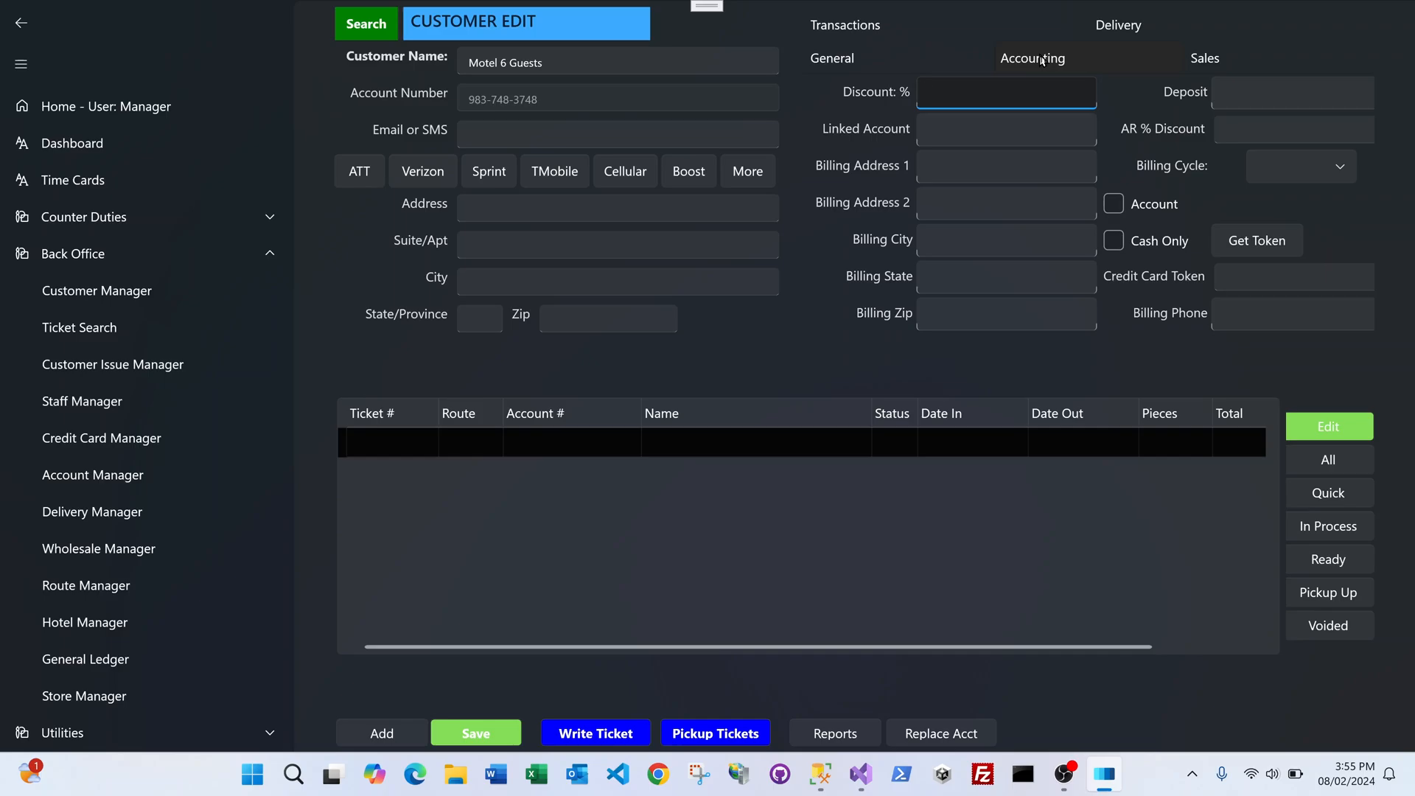
click(1115, 204)
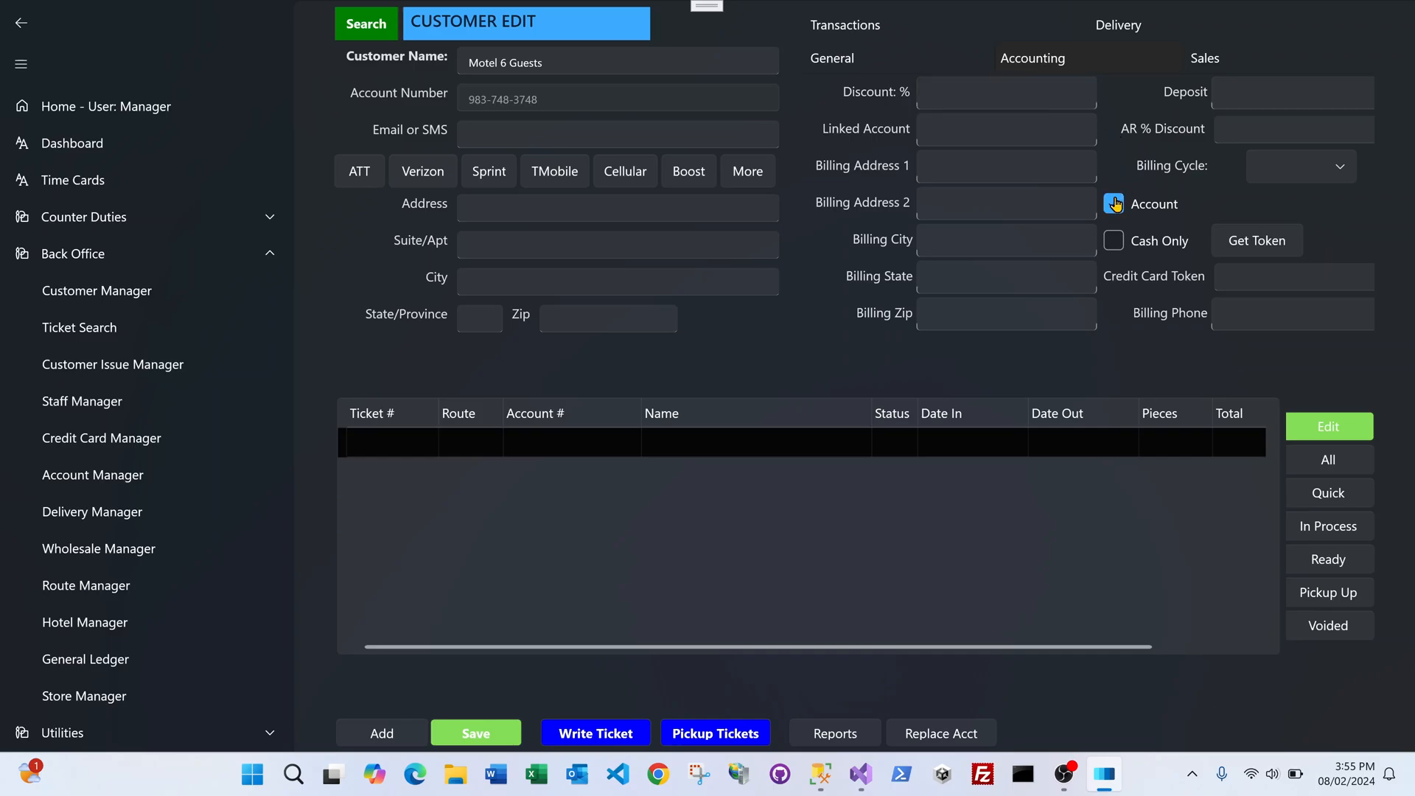
click(1328, 168)
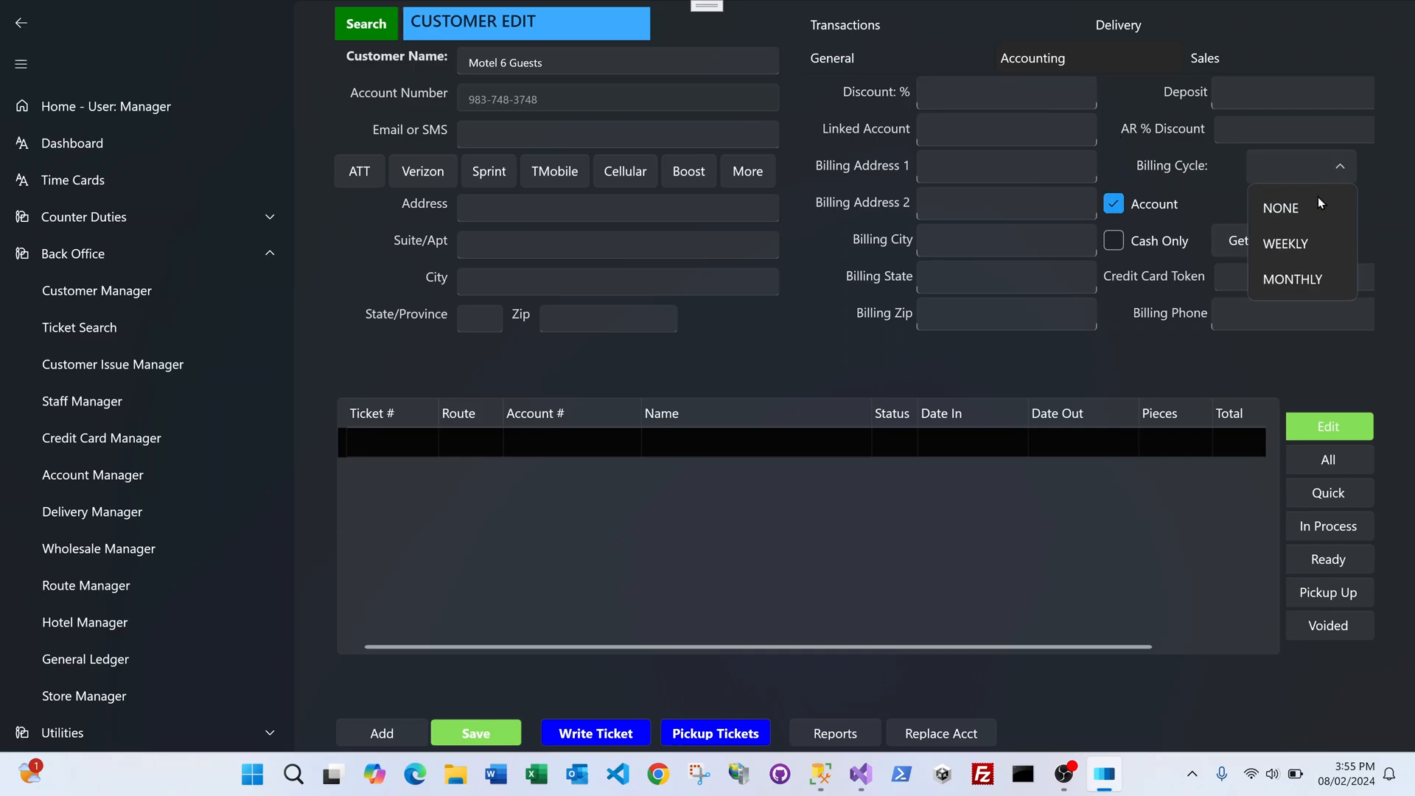
click(1303, 277)
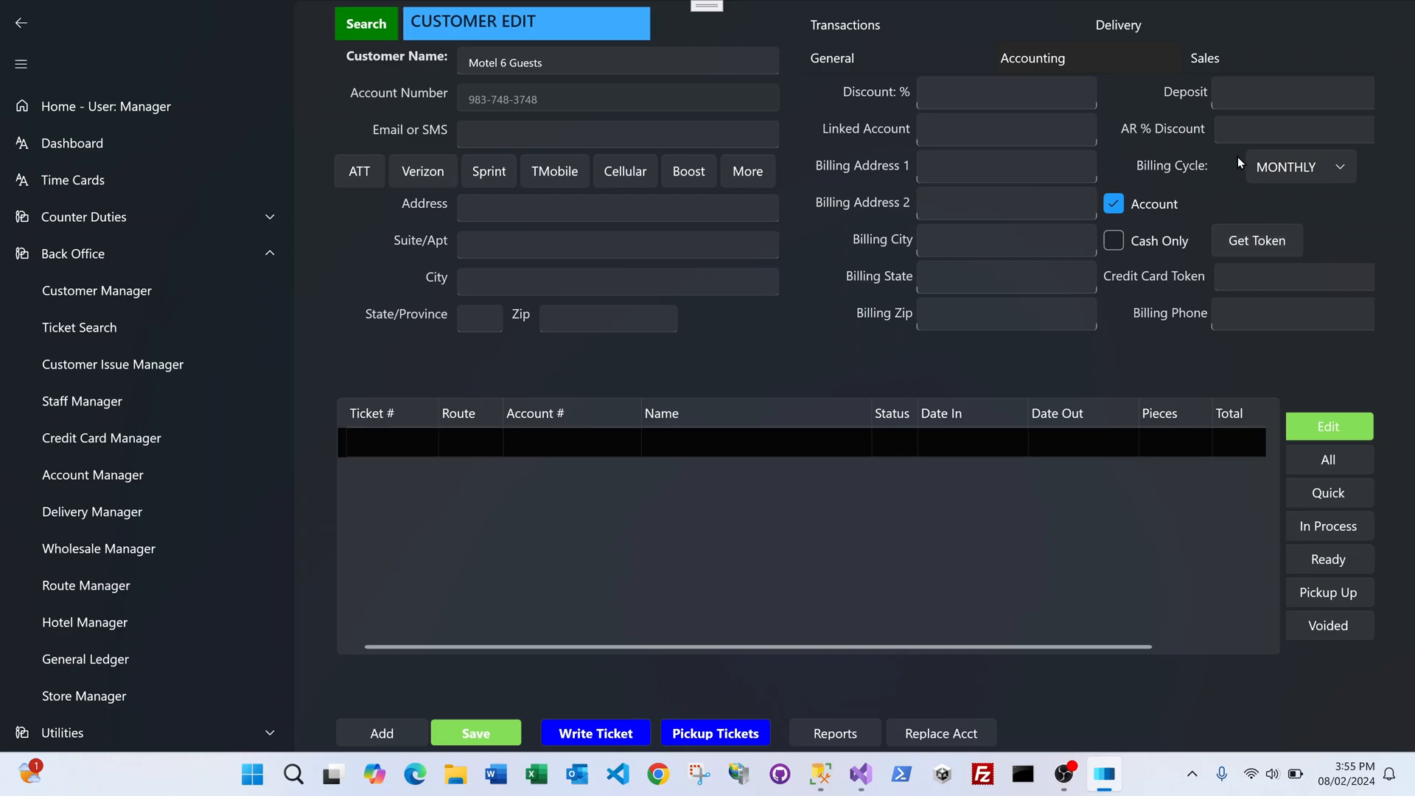
click(1229, 129)
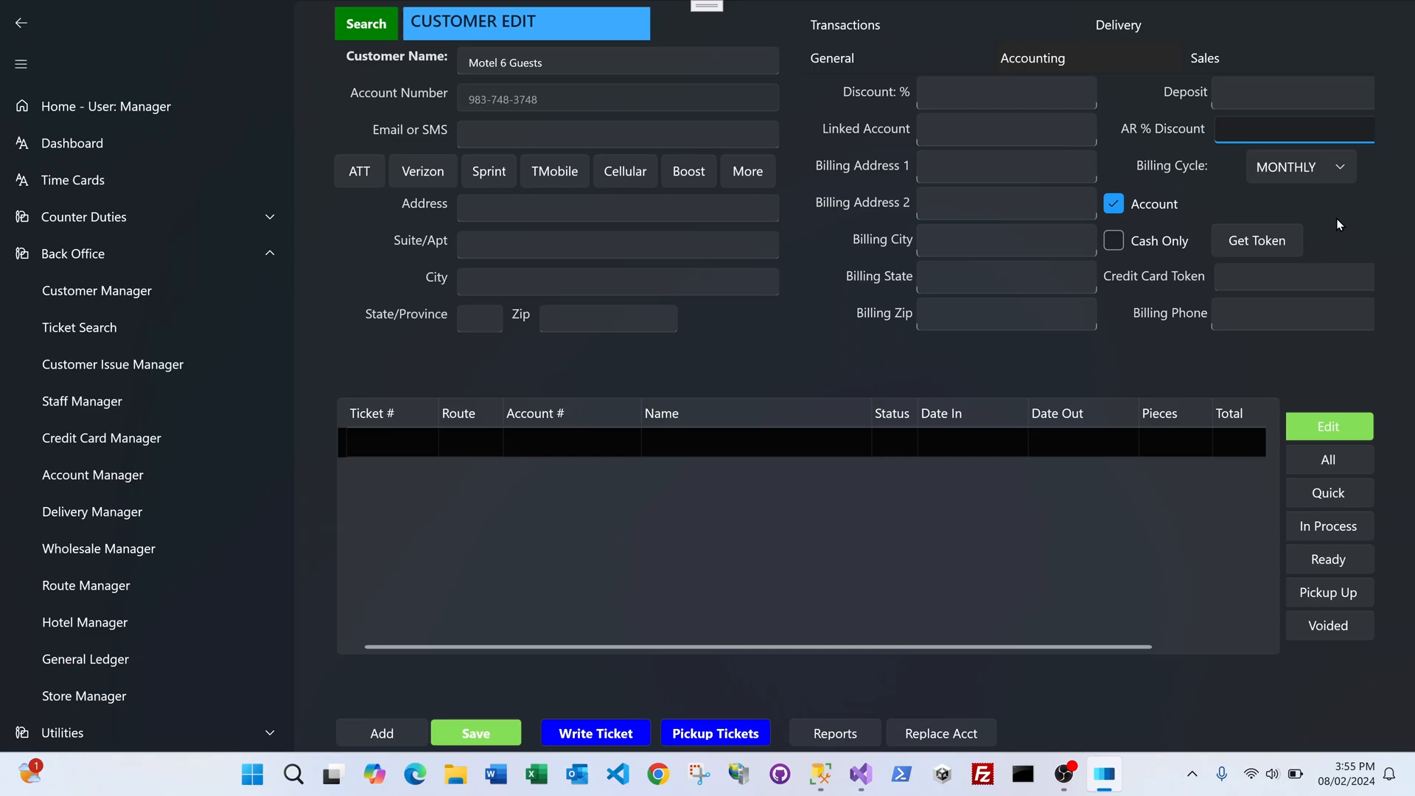
text(40)
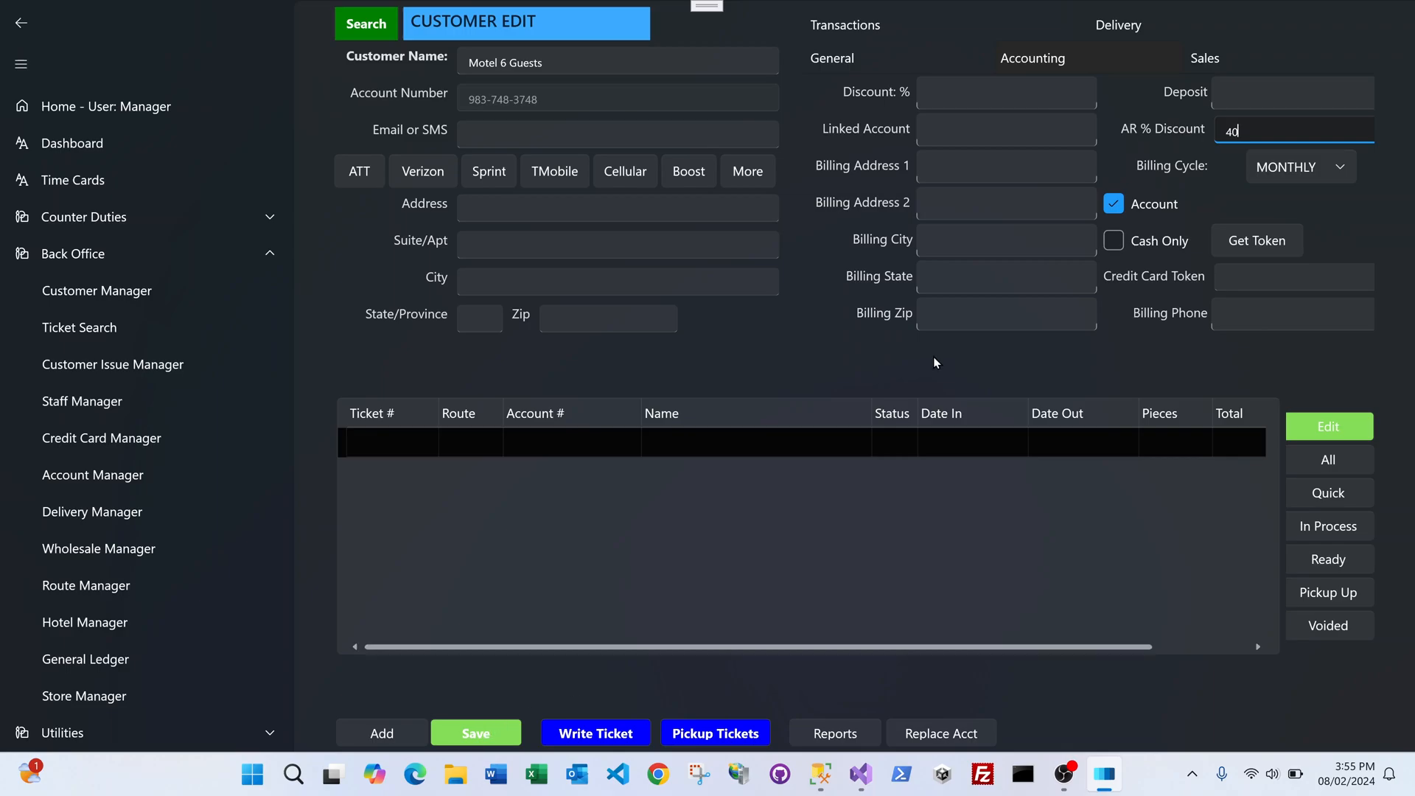
click(1120, 26)
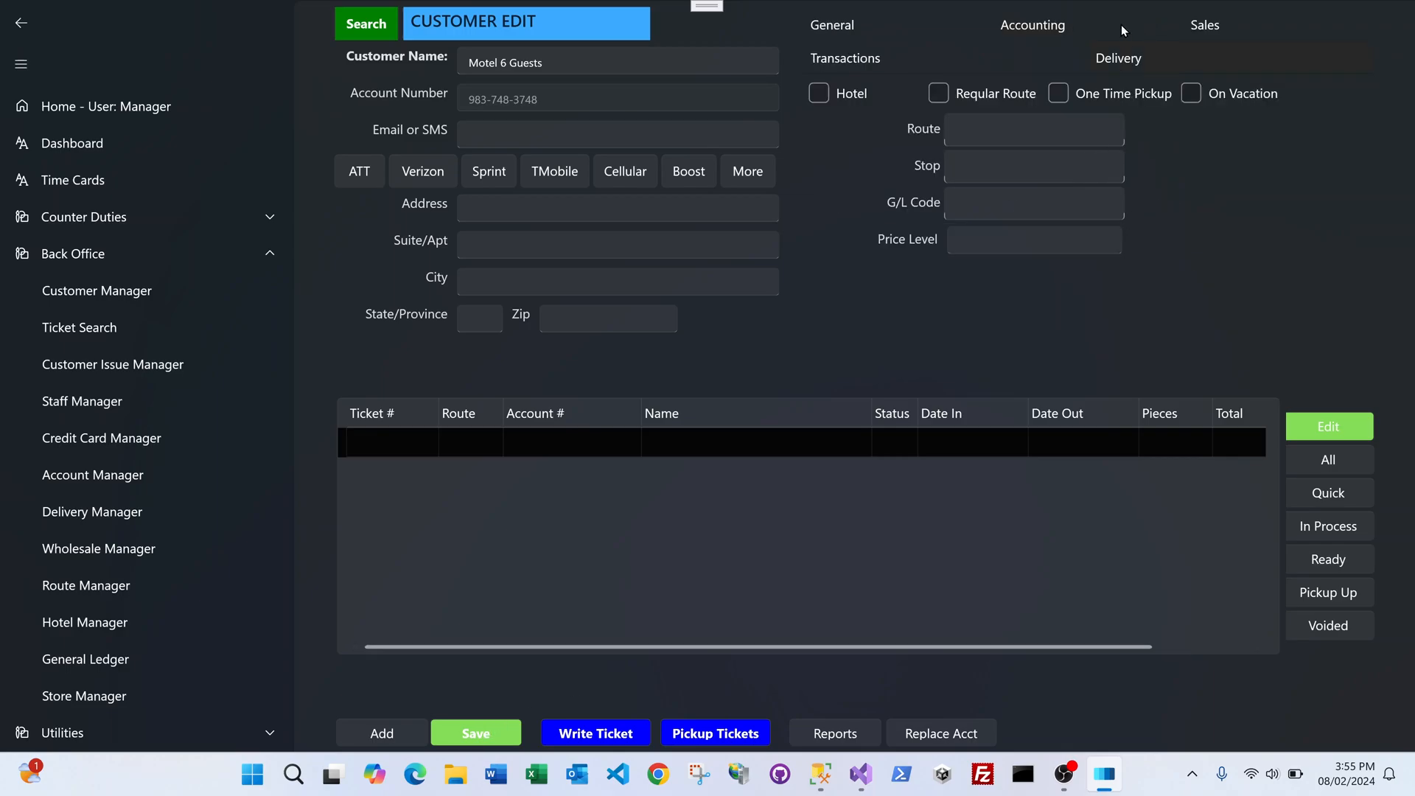
Step: Set Motel 6 Guests as a hotel customer on regular route 7 with G/L code GUEST, and save
click(1005, 123)
text(7)
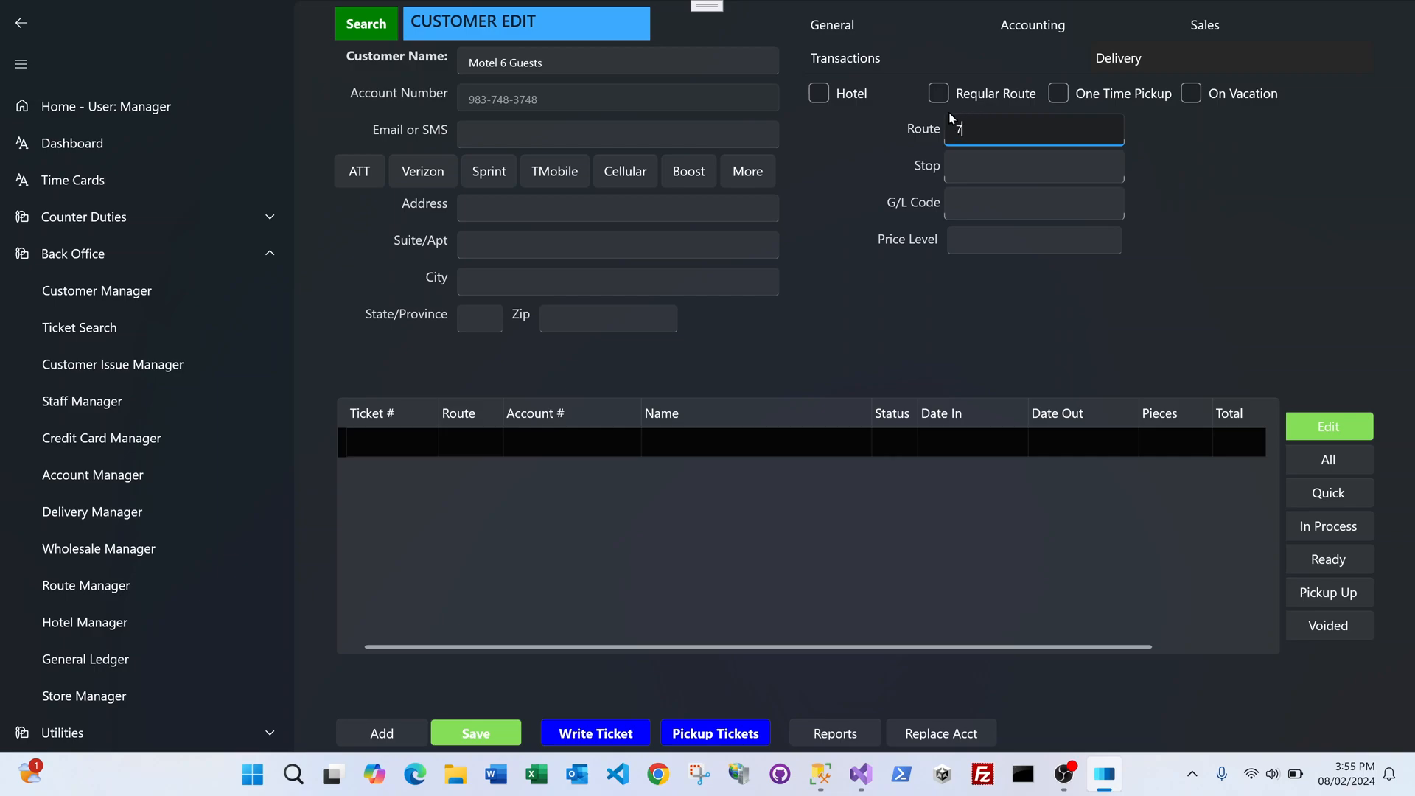
click(818, 93)
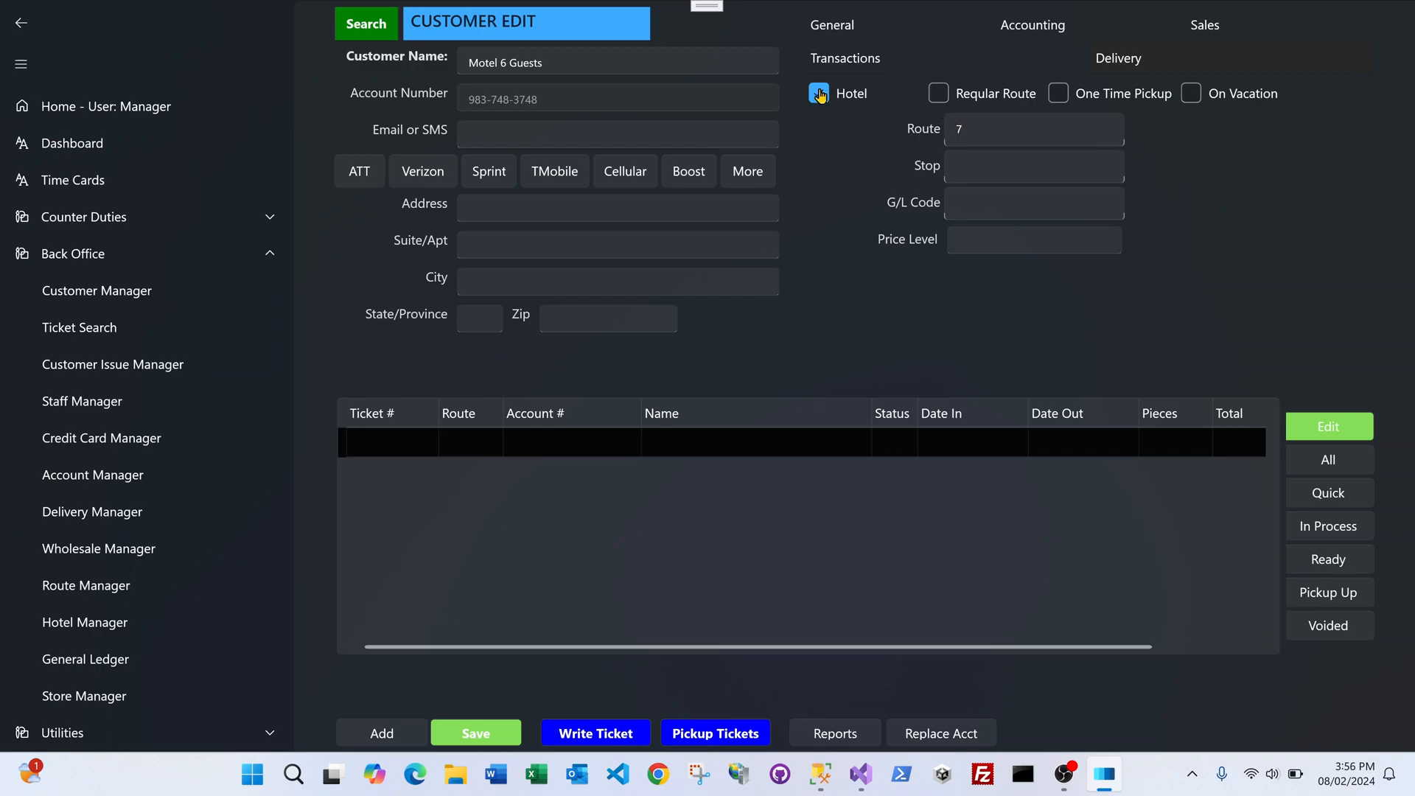
click(942, 96)
click(1011, 163)
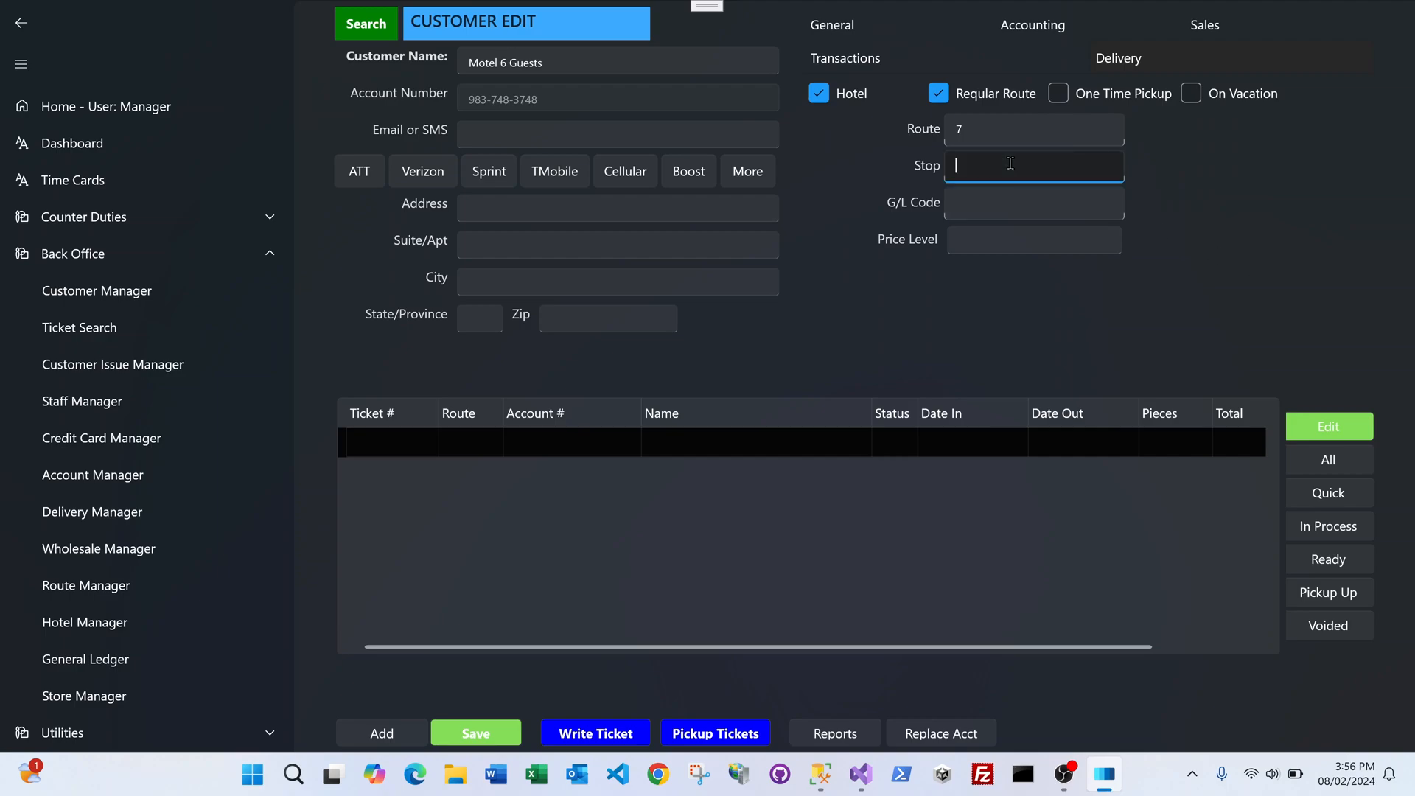
click(999, 205)
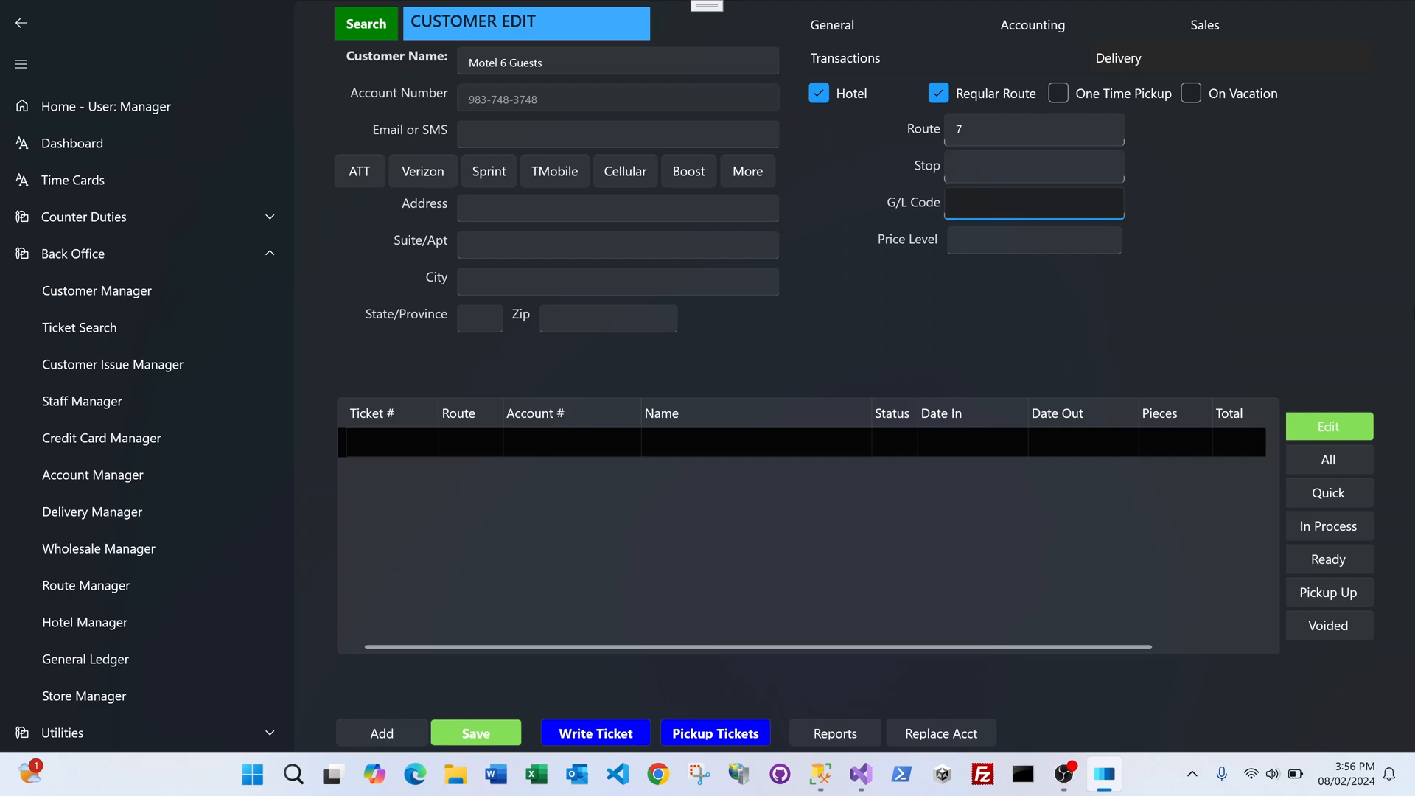
key(Caps_Lock)
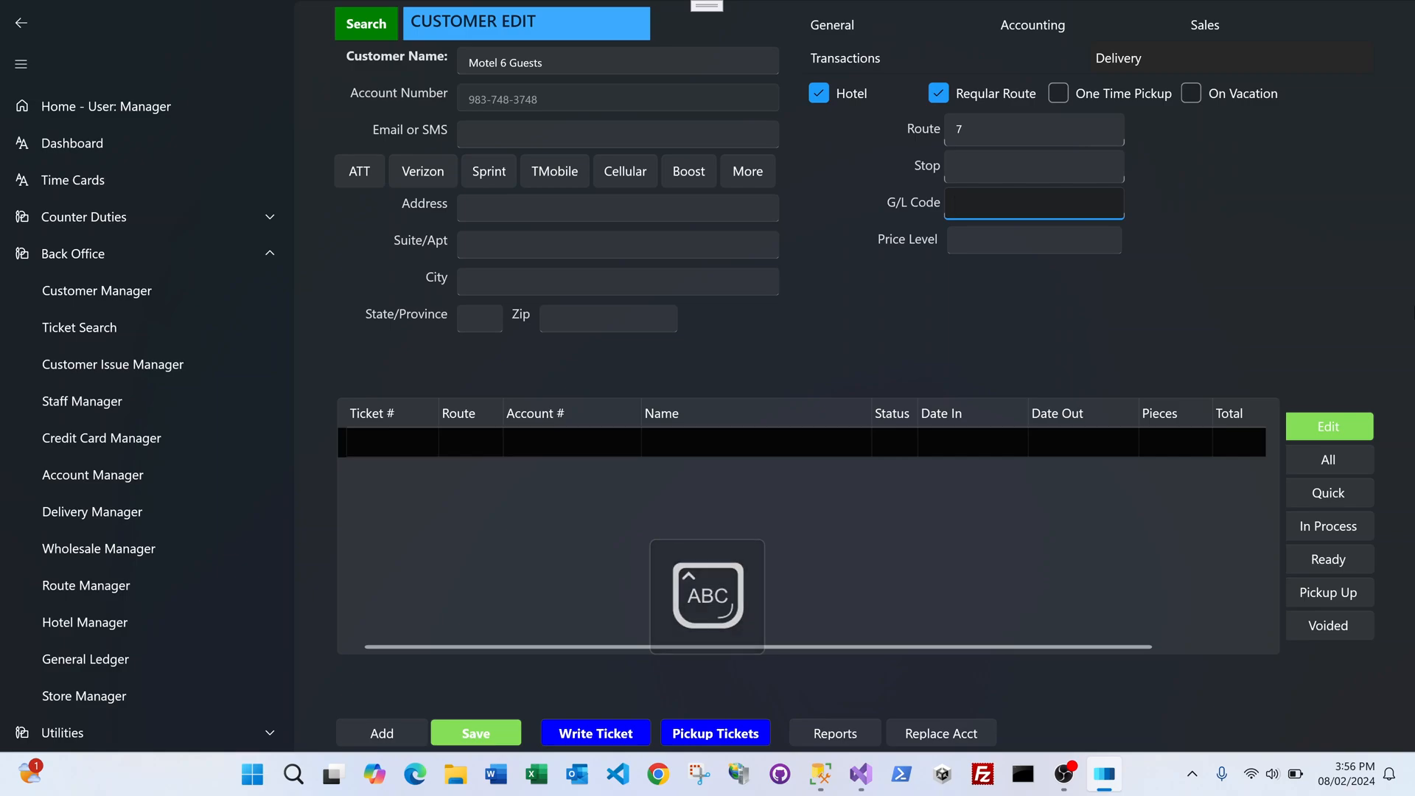
text(G)
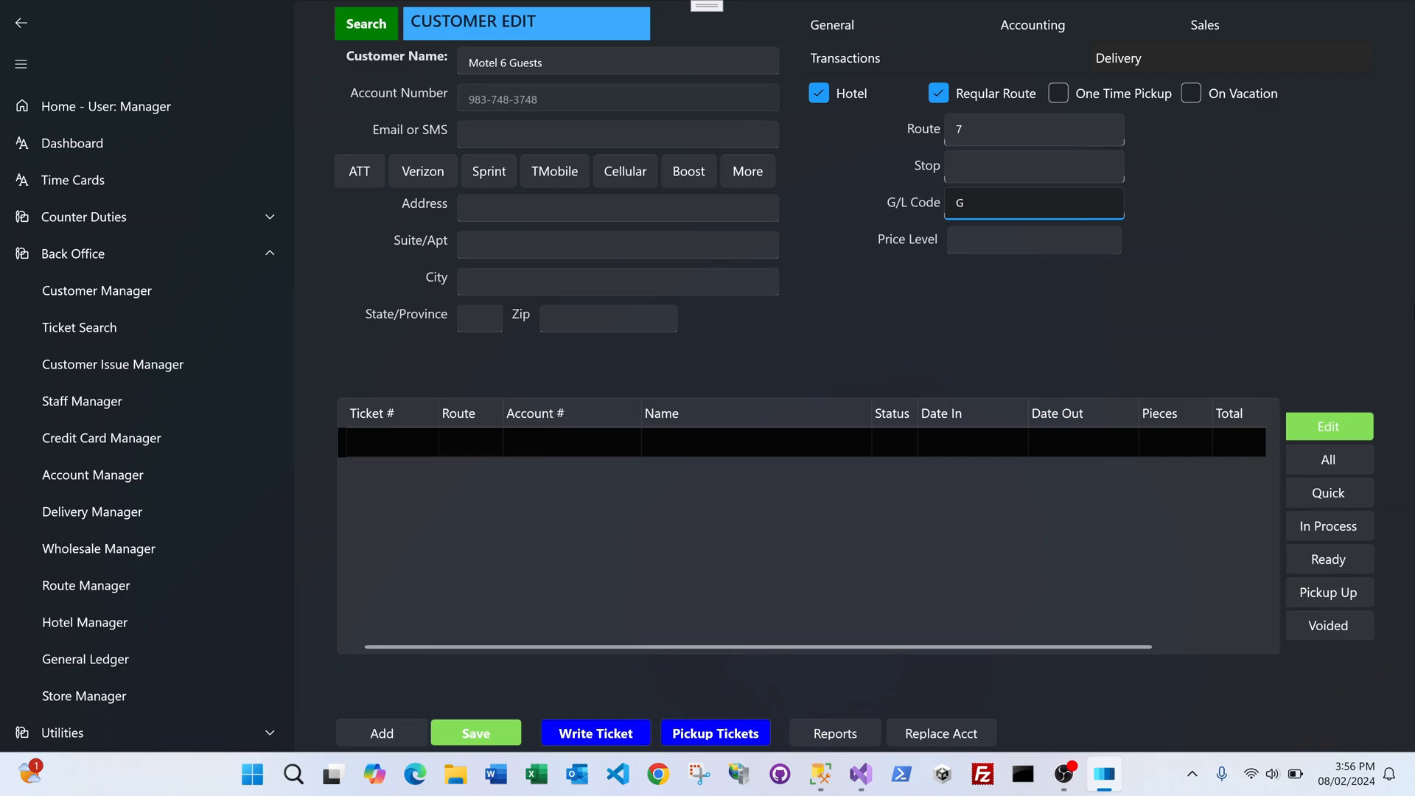
text(UEST)
click(476, 733)
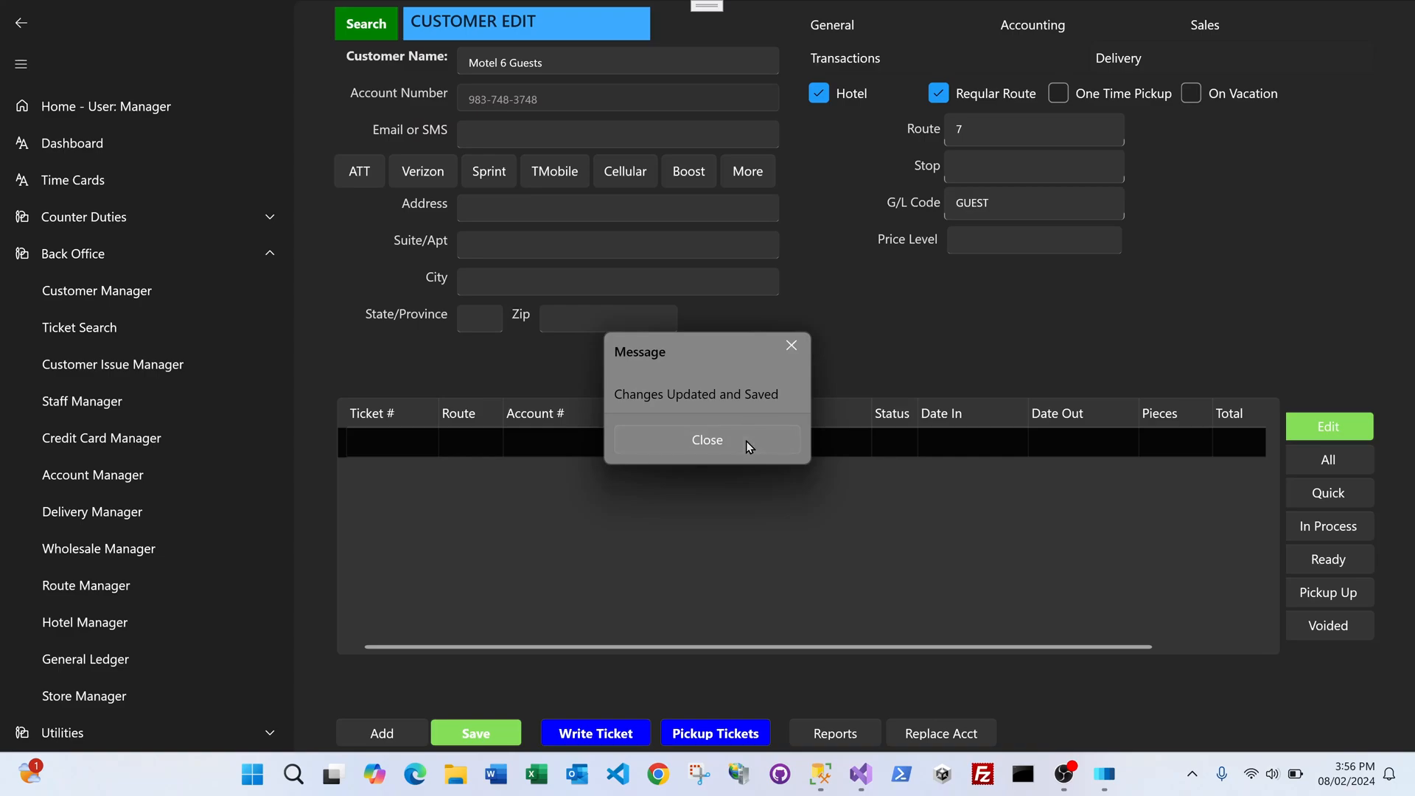
click(746, 441)
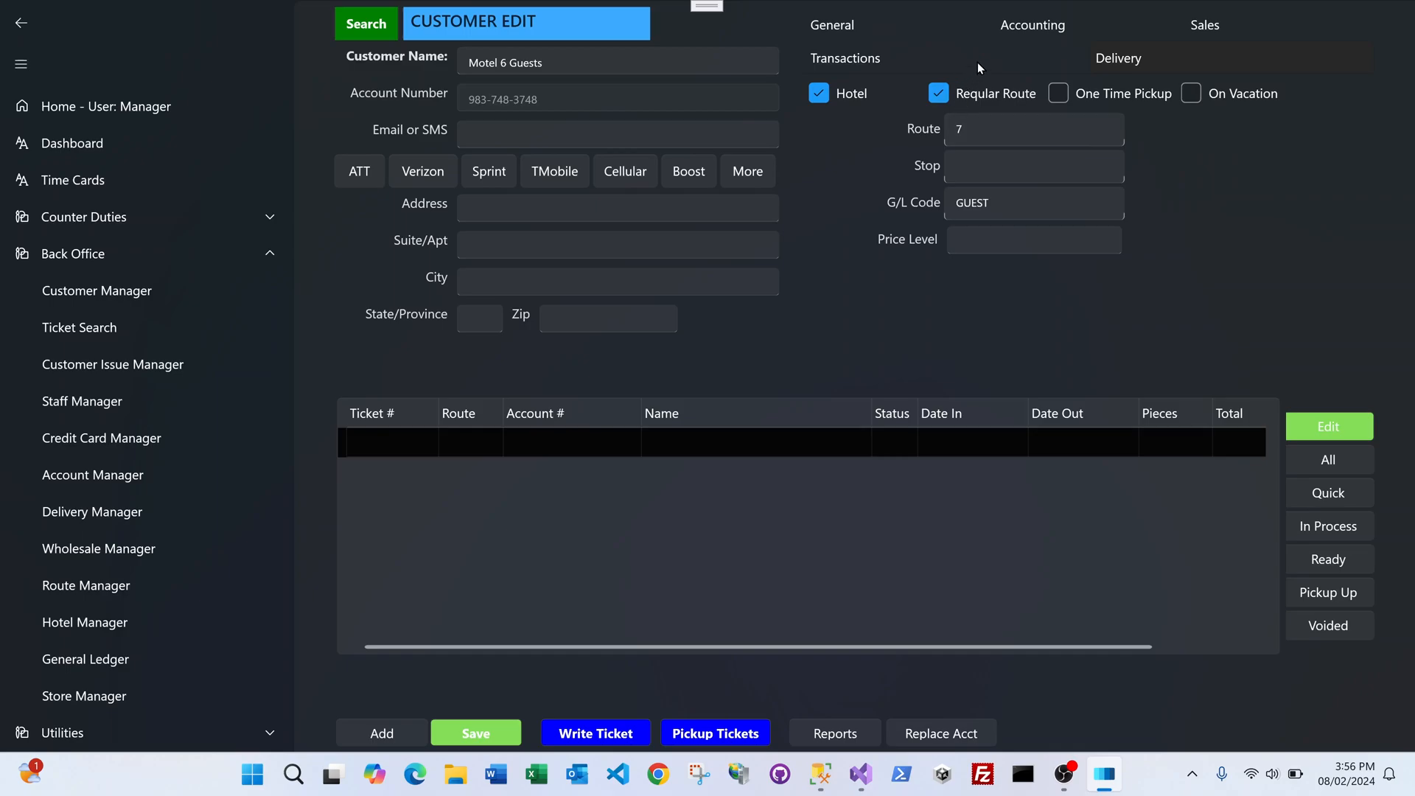
Step: Review the customer's Accounting settings, then go to the General Ledger Manager
click(1021, 29)
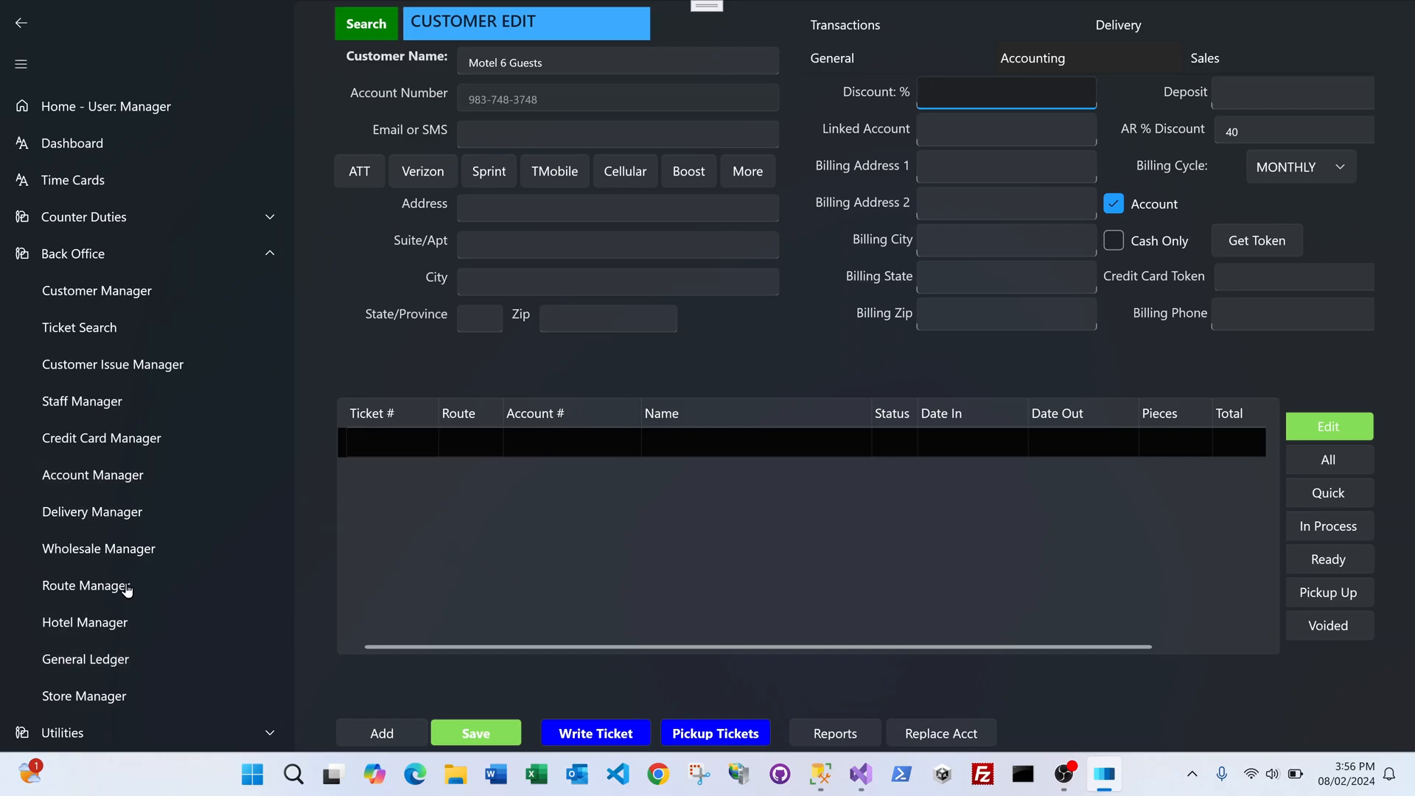
click(104, 660)
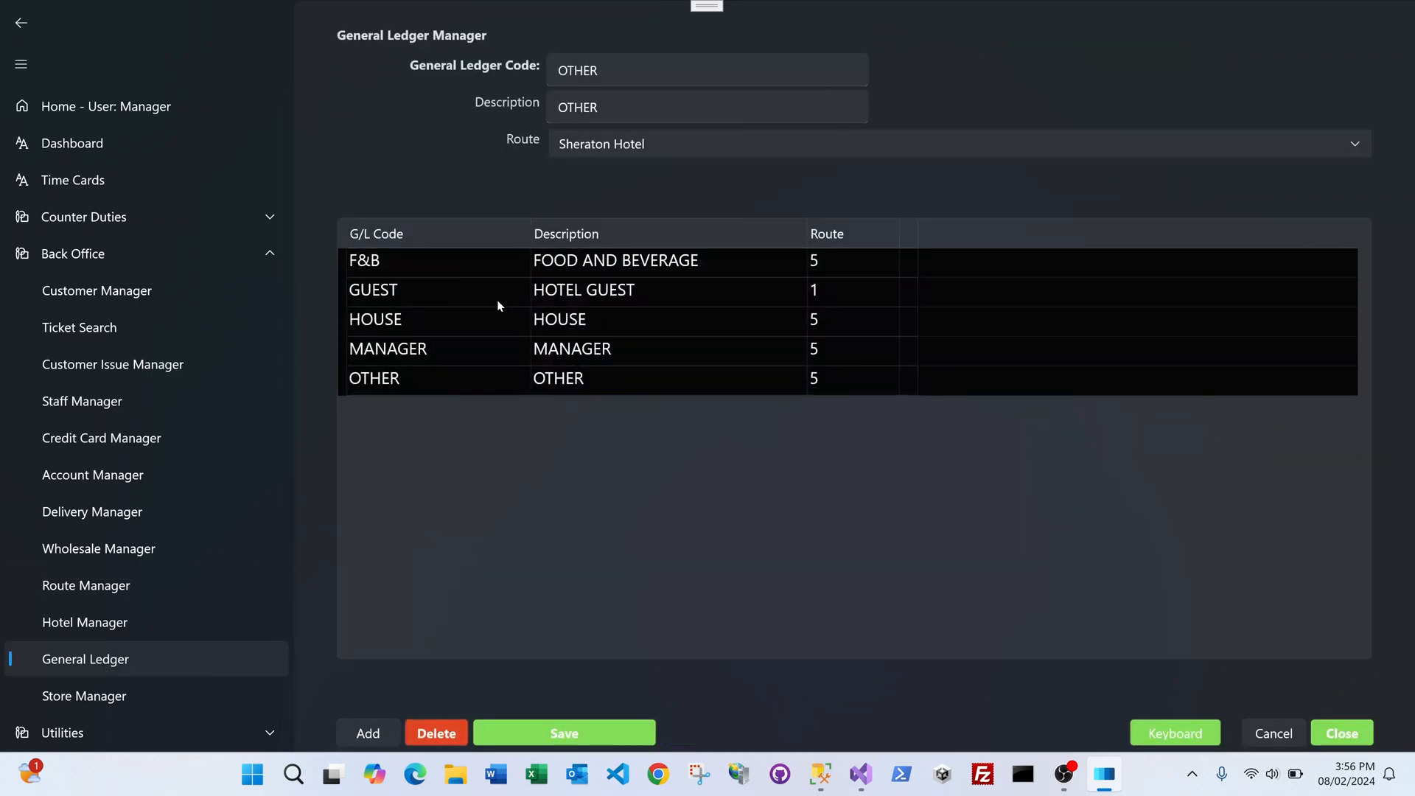
Step: Look through the existing F&B, GUEST, HOUSE, MANAGER and OTHER ledger codes
click(389, 264)
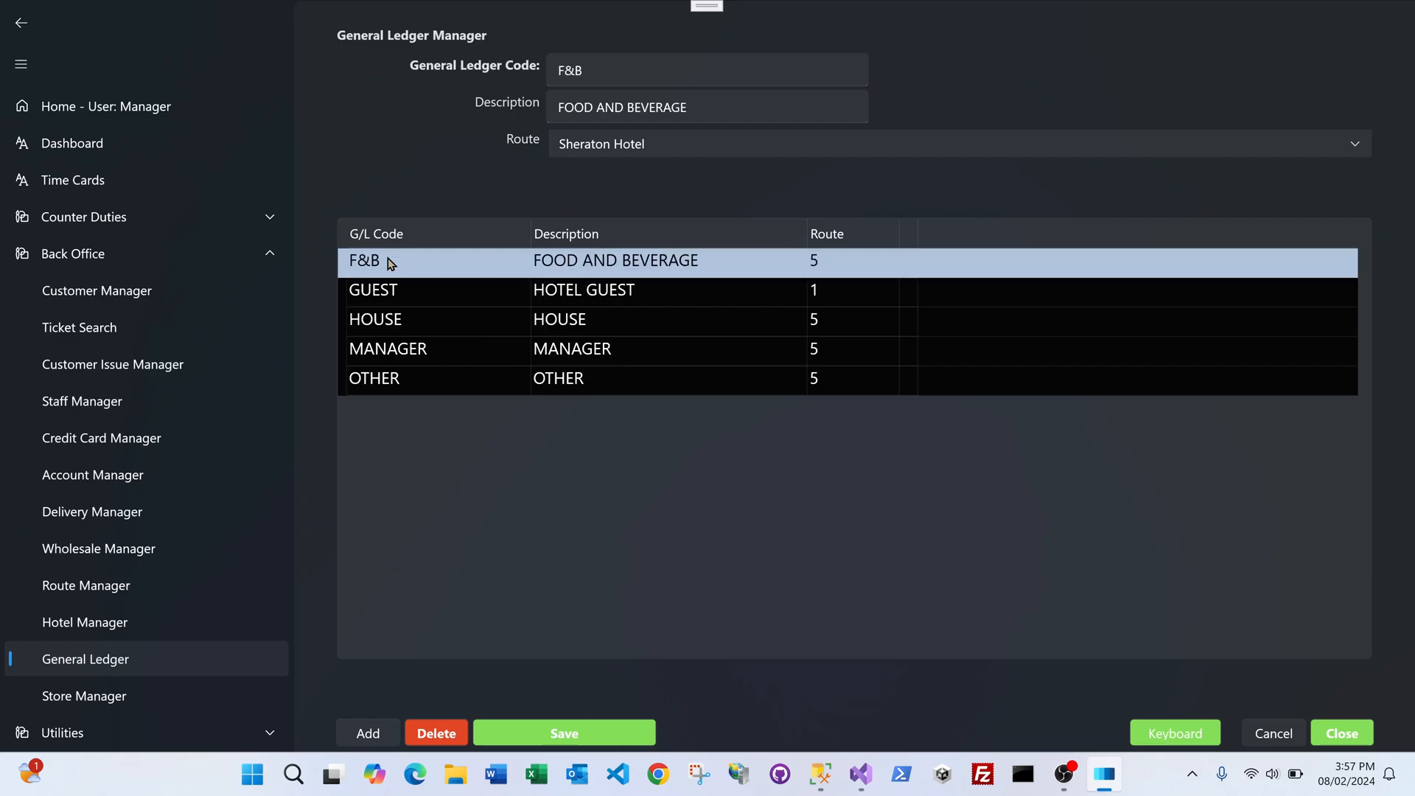
click(403, 296)
click(410, 320)
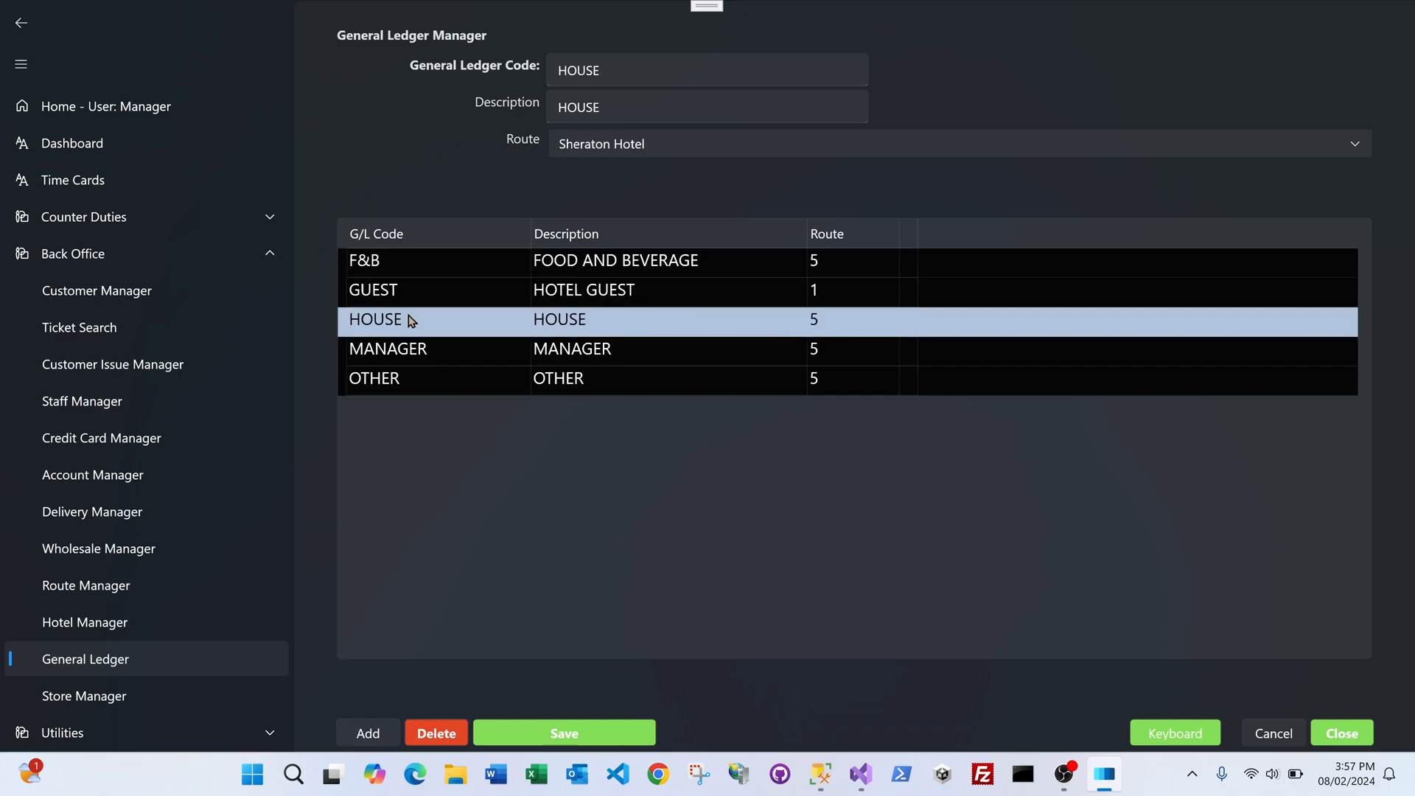
click(423, 355)
click(418, 381)
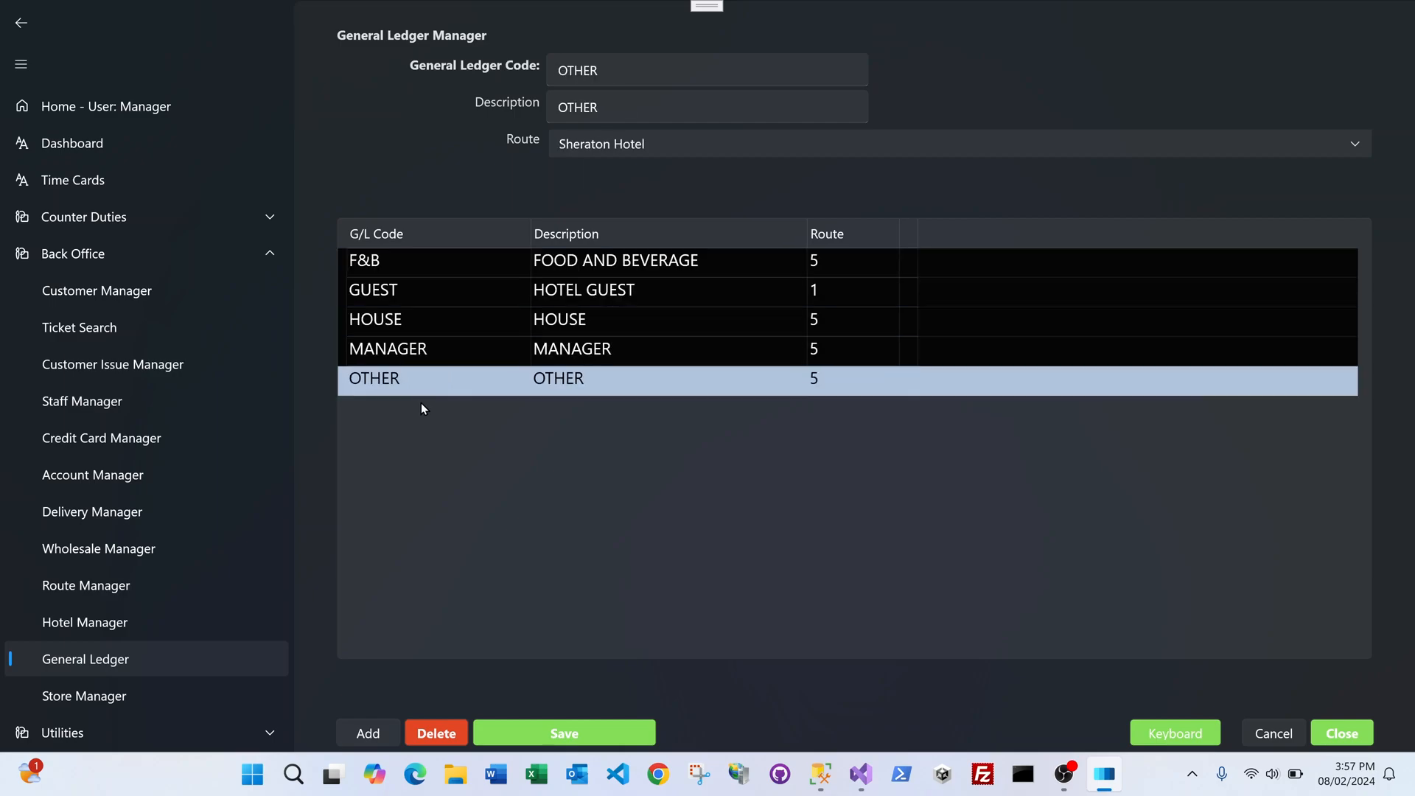
Step: Add and save a new G/L code EMPLOYEE with description EMPLOYEE
click(371, 731)
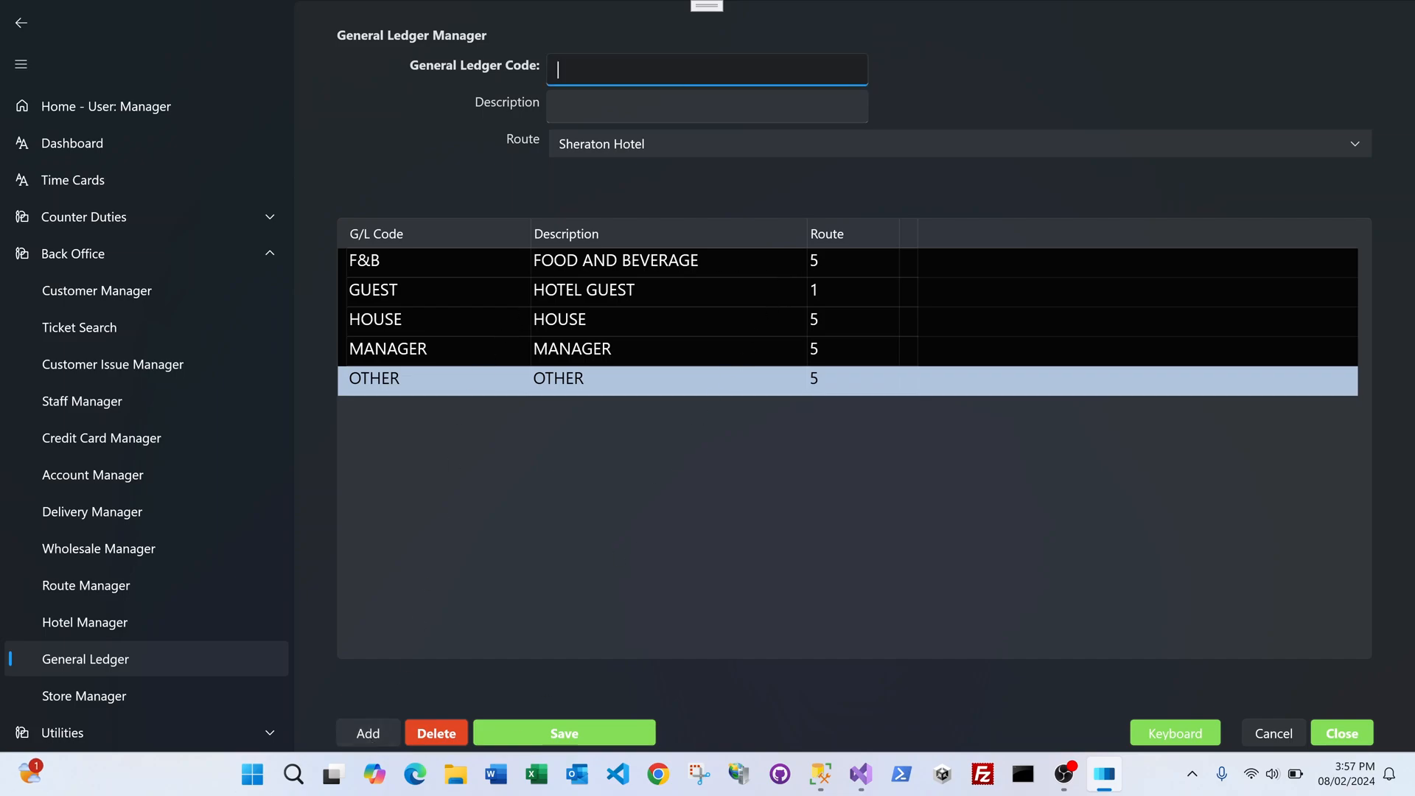
text(EMPLOYEE)
key(Tab)
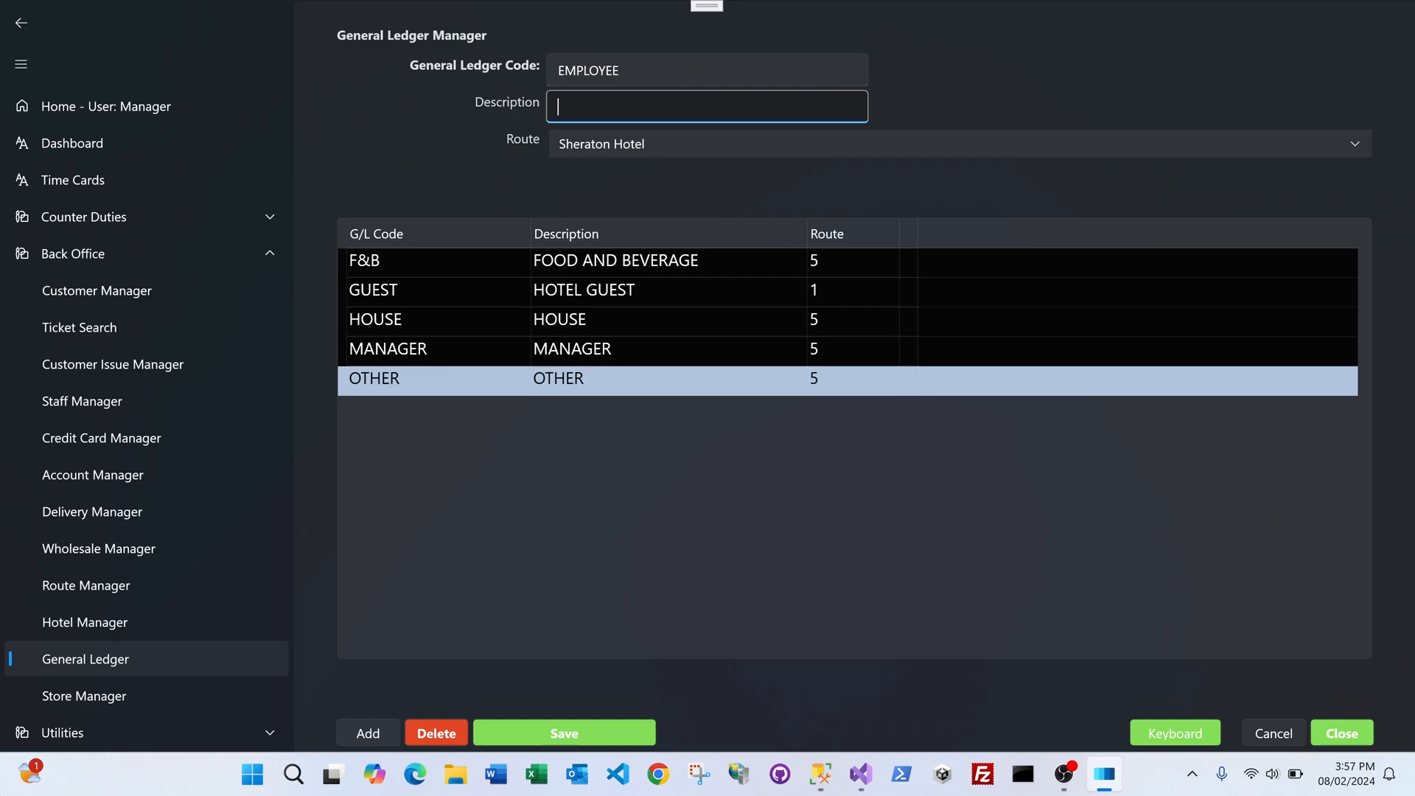
text(EMPLOYEE)
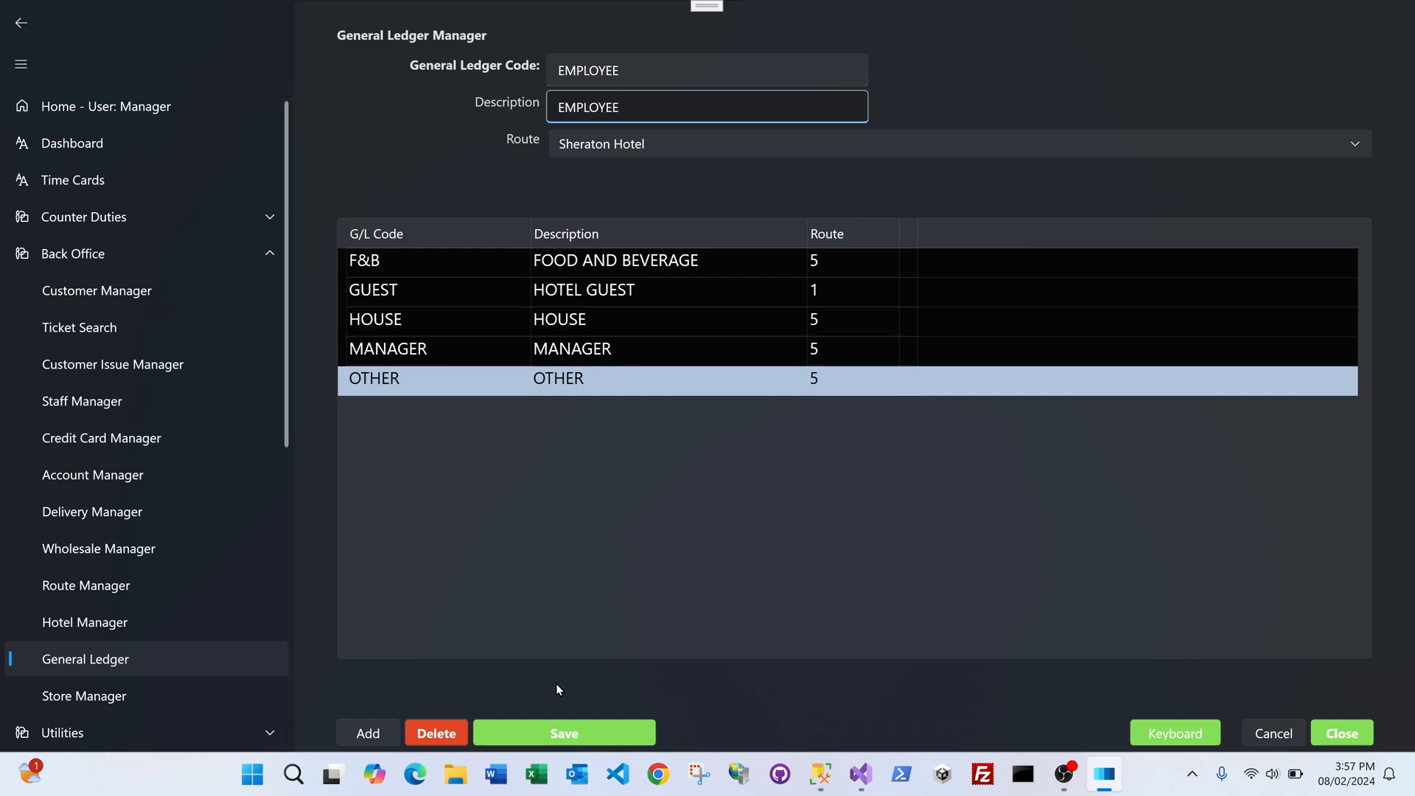
click(566, 728)
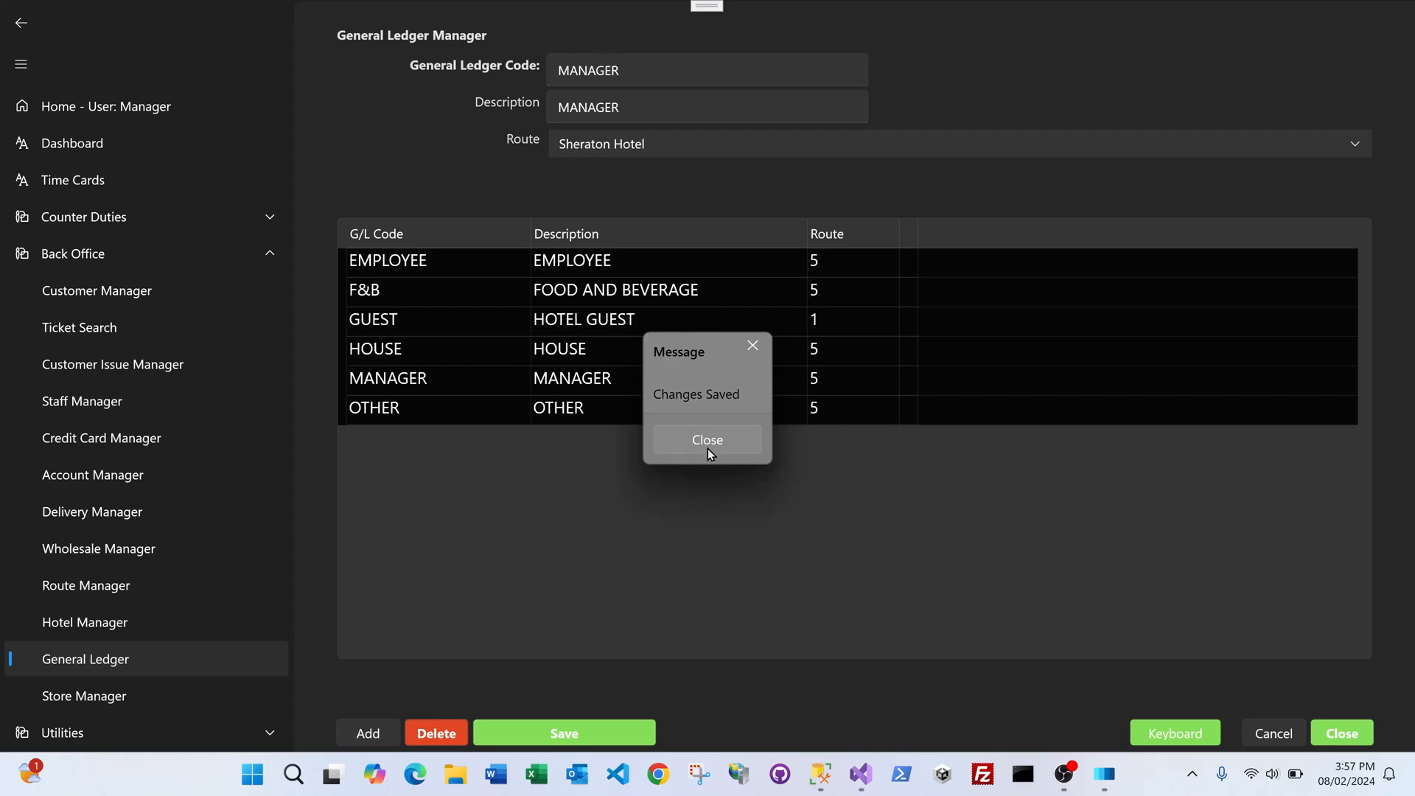
click(708, 442)
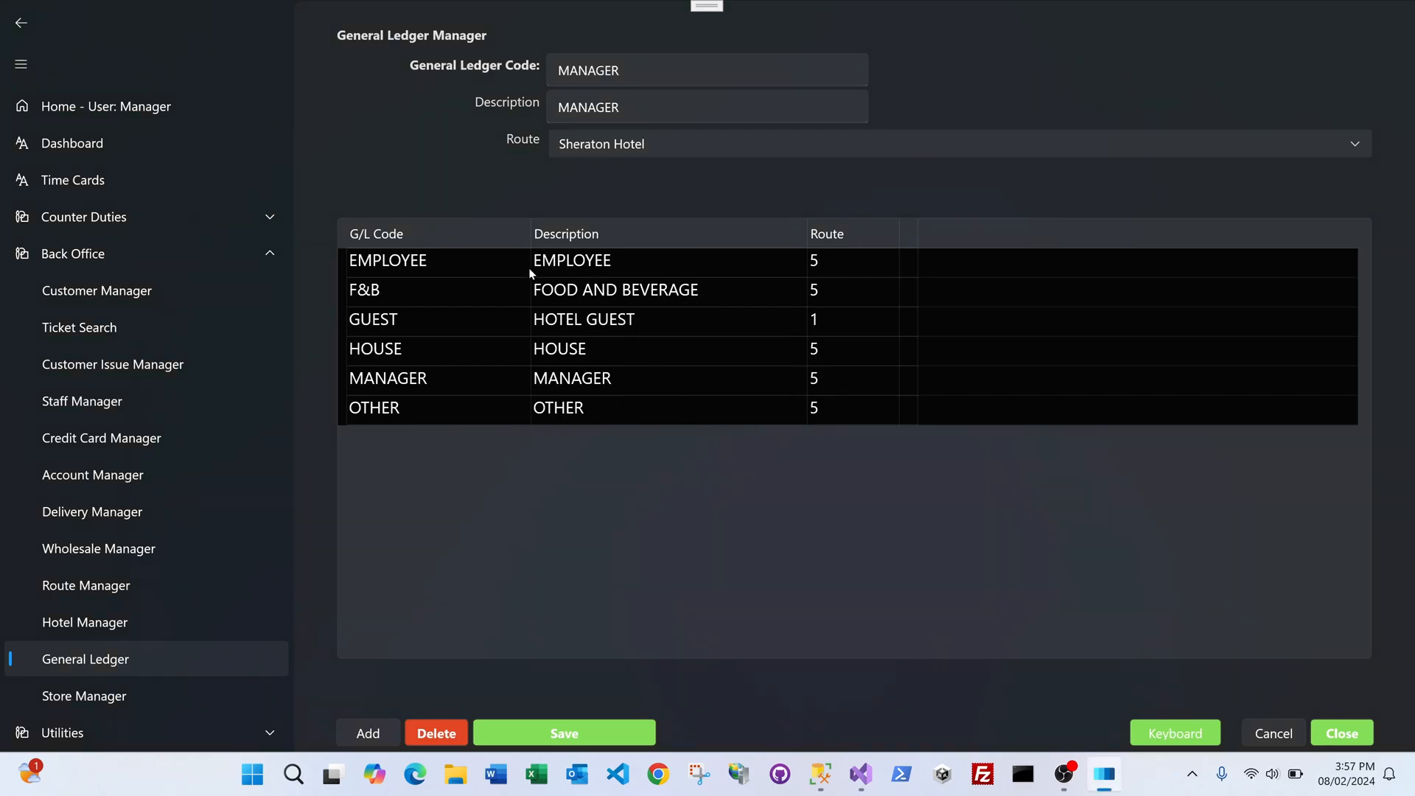
click(463, 319)
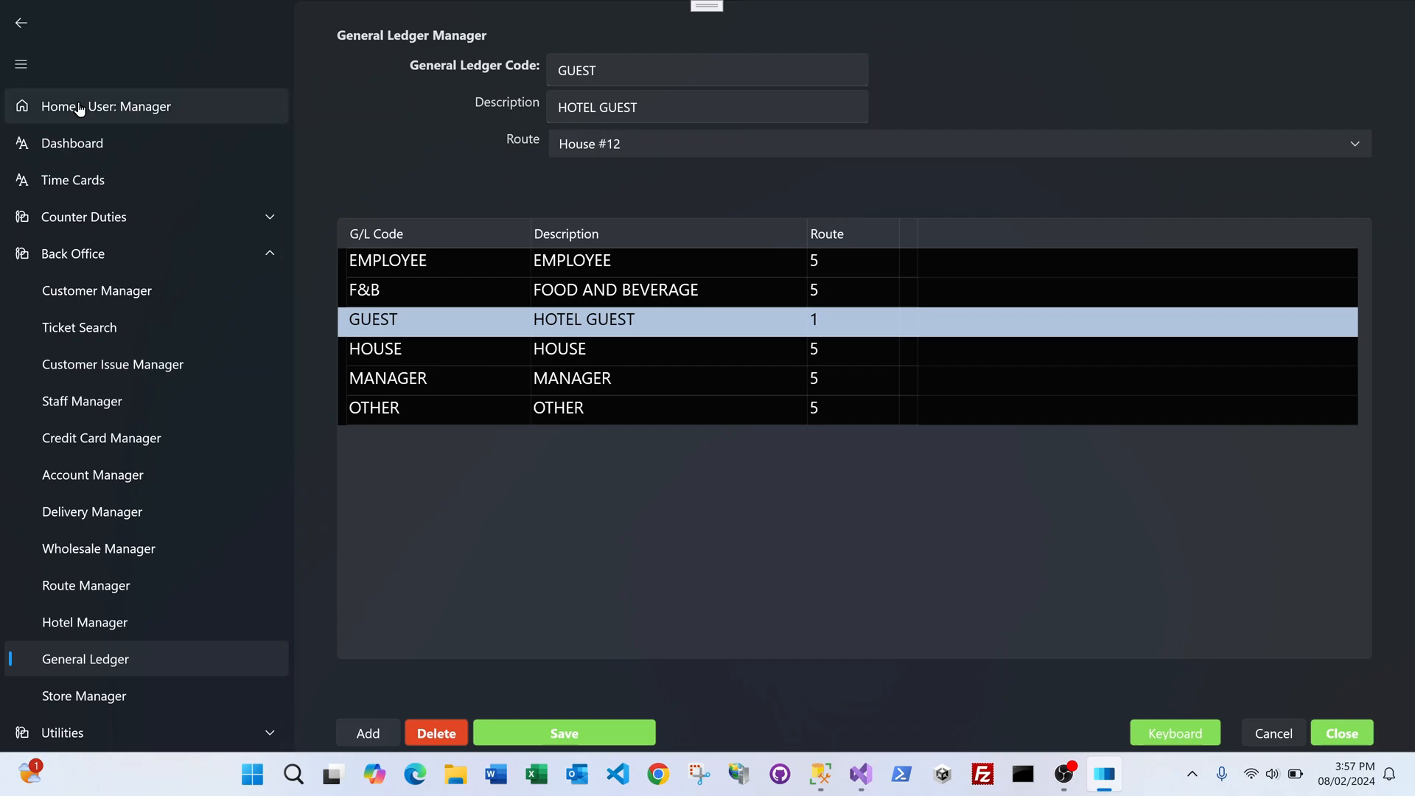
Step: Collapse Back Office and Reports in the sidebar and return to the Home page
click(98, 254)
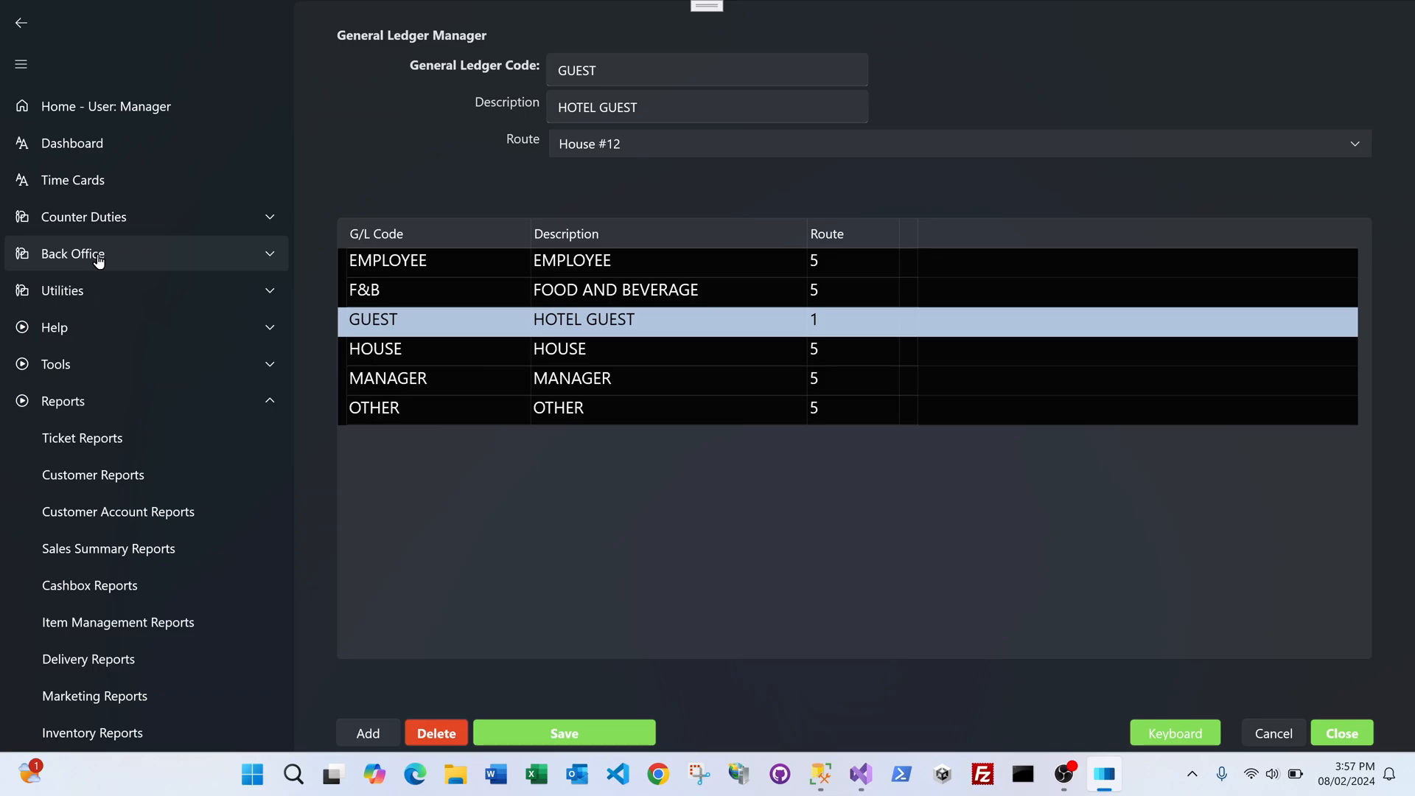
click(95, 402)
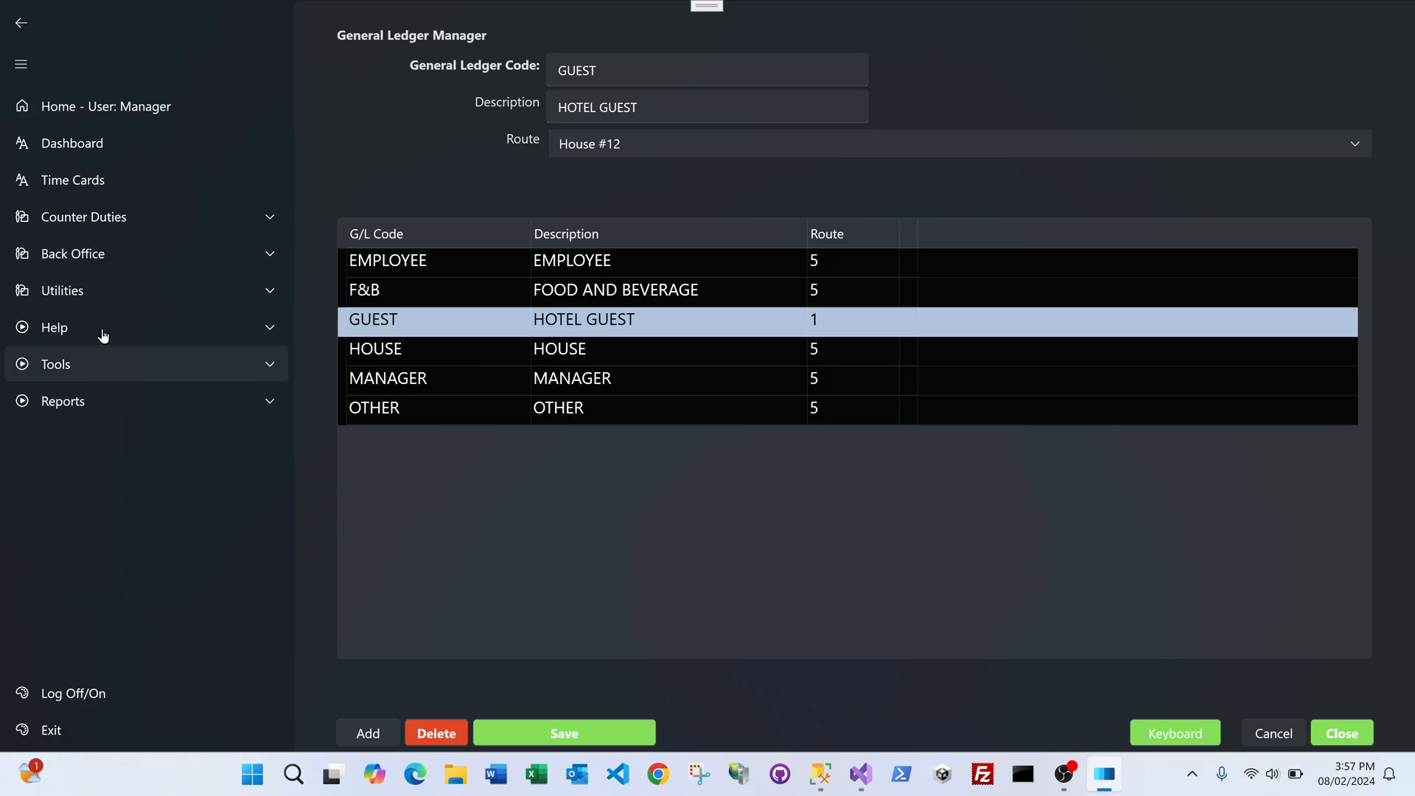
click(133, 120)
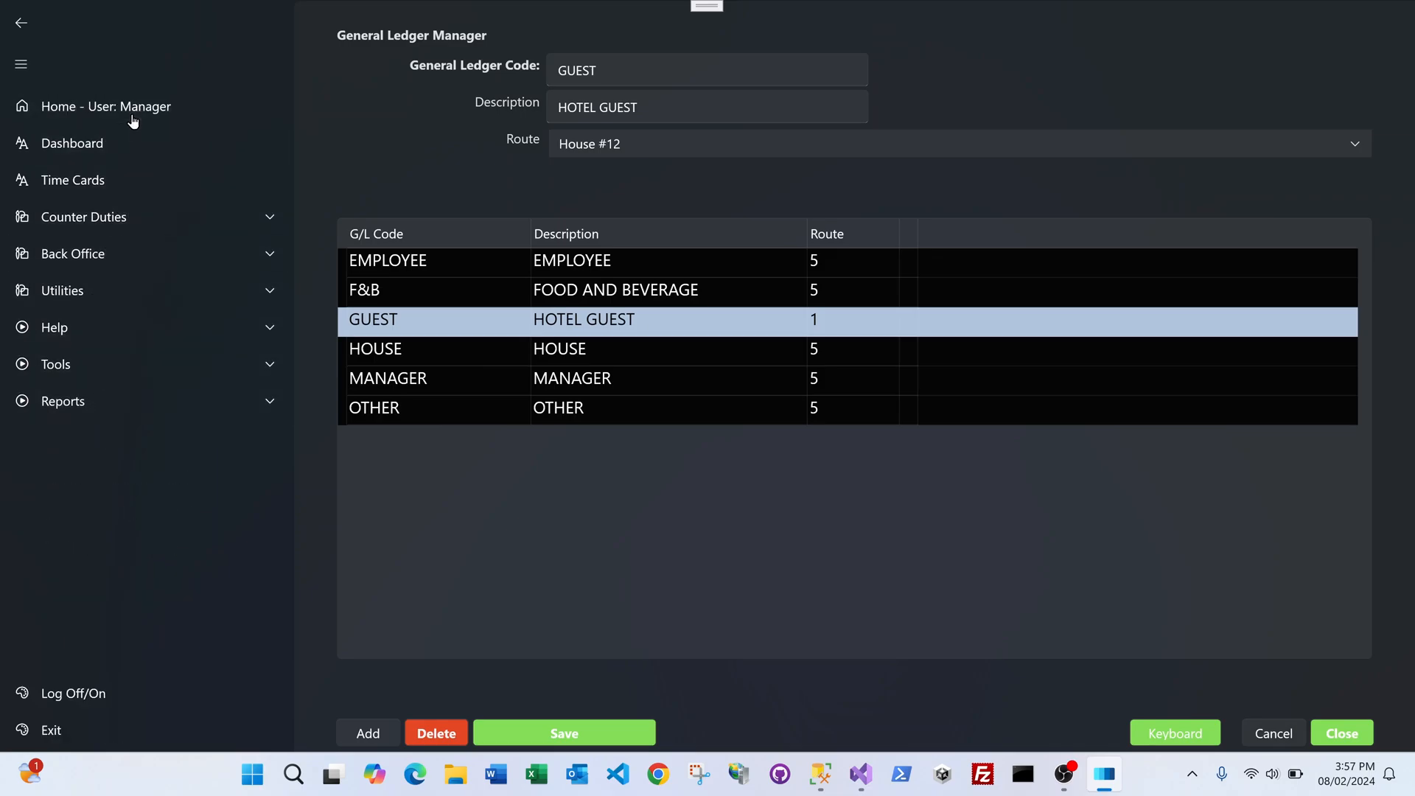
Step: Search customers for 'MOTE' and start a new ticket for Motel 6 Guests
drag(479, 235, 301, 237)
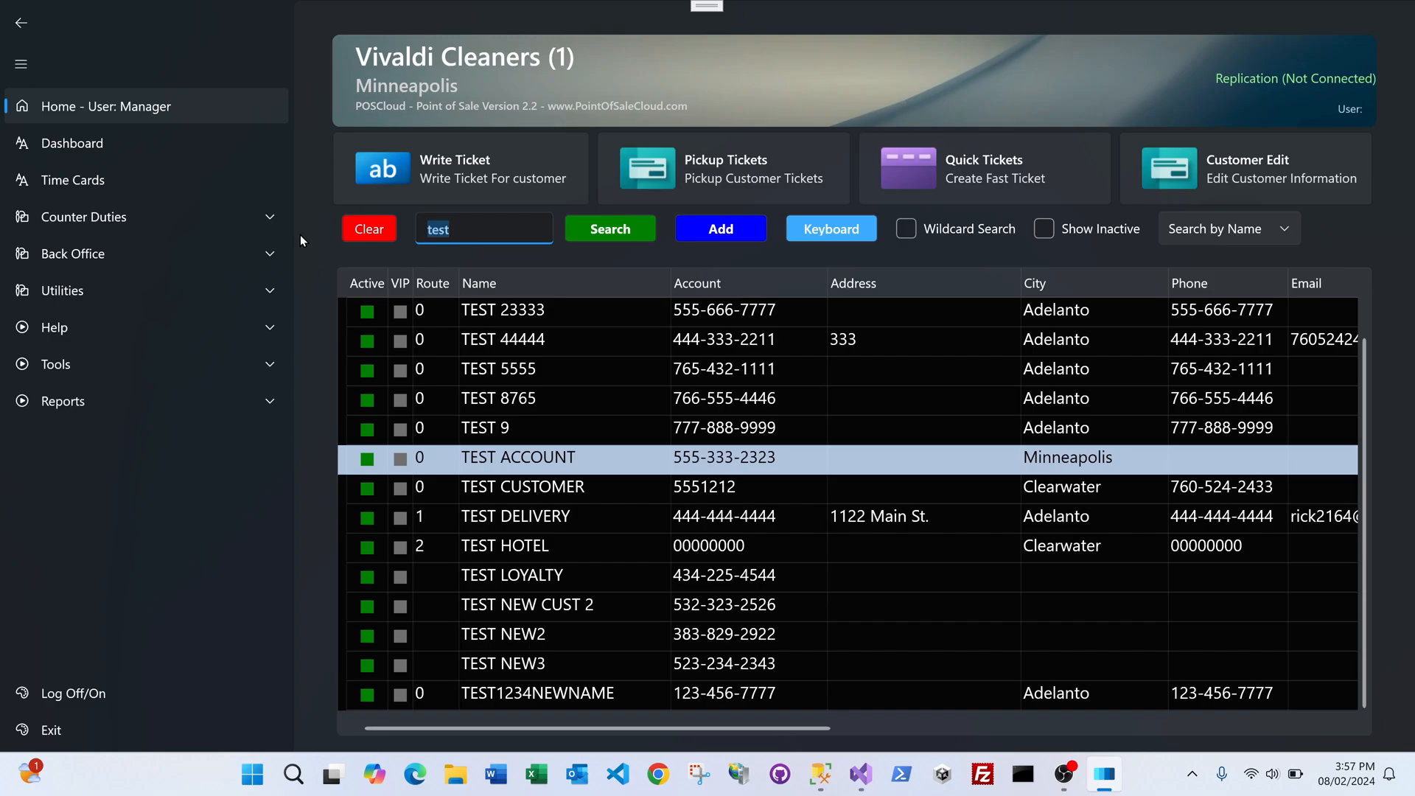
text(MOTE)
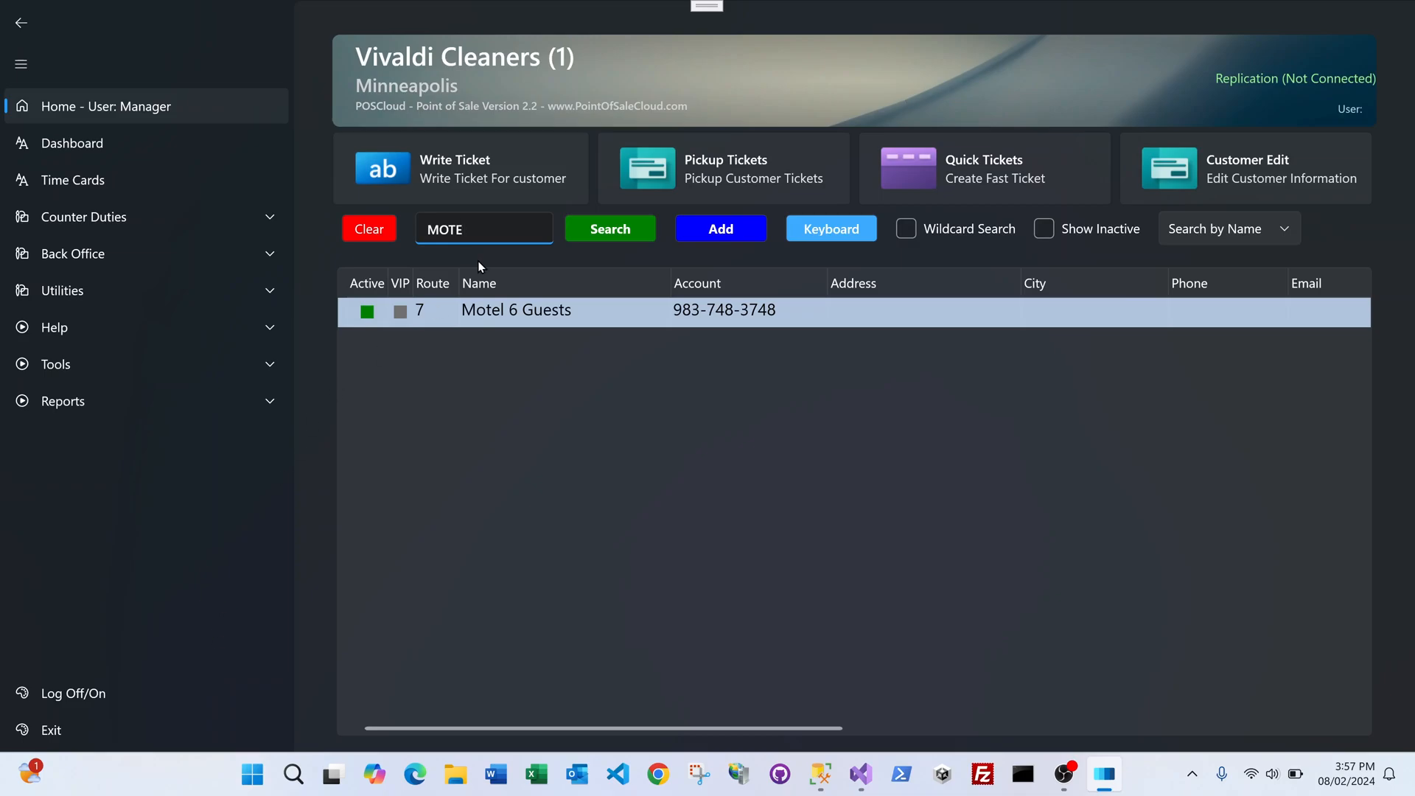
click(484, 185)
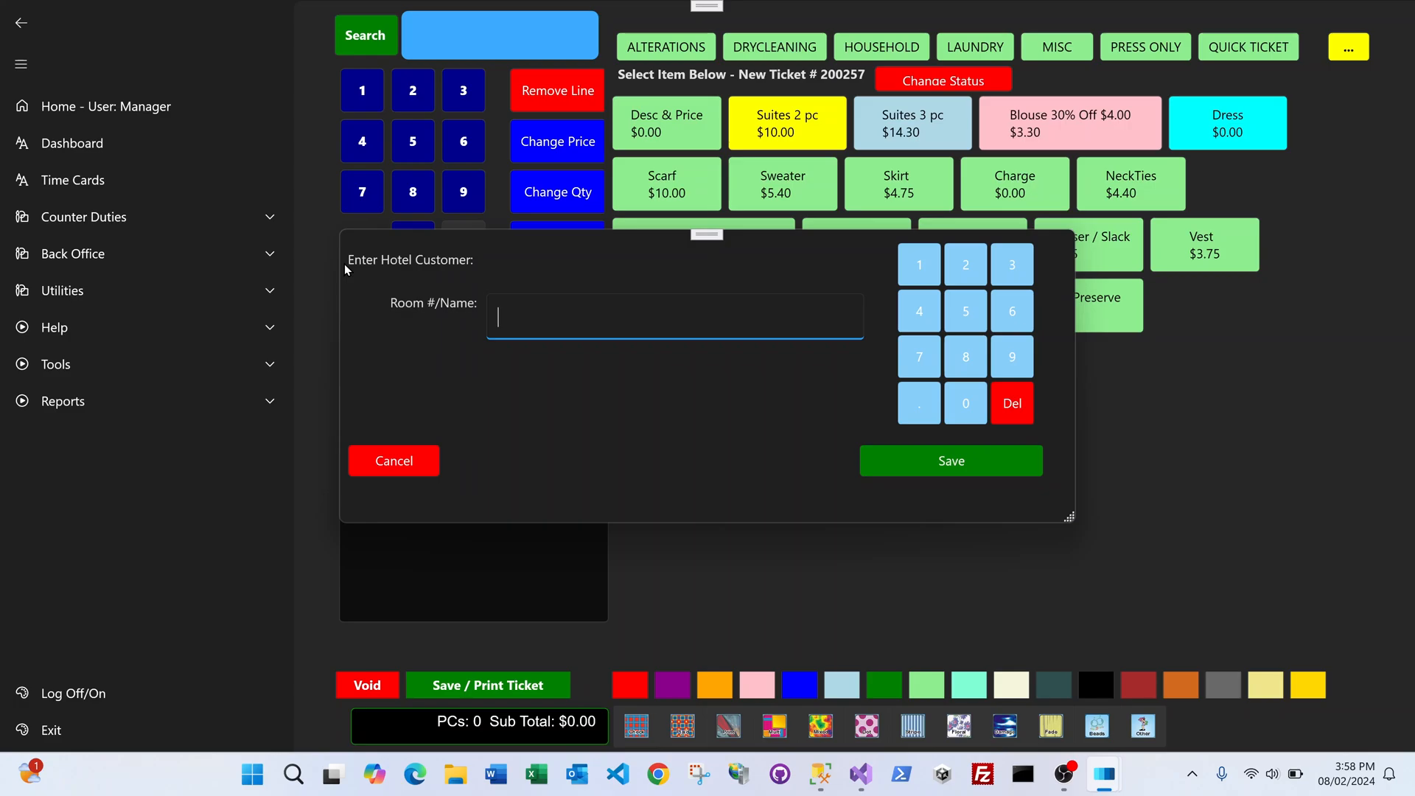
Step: Assign the ticket to room 123 with the guest's name in capitals, and save
text(123)
key(Caps_Lock)
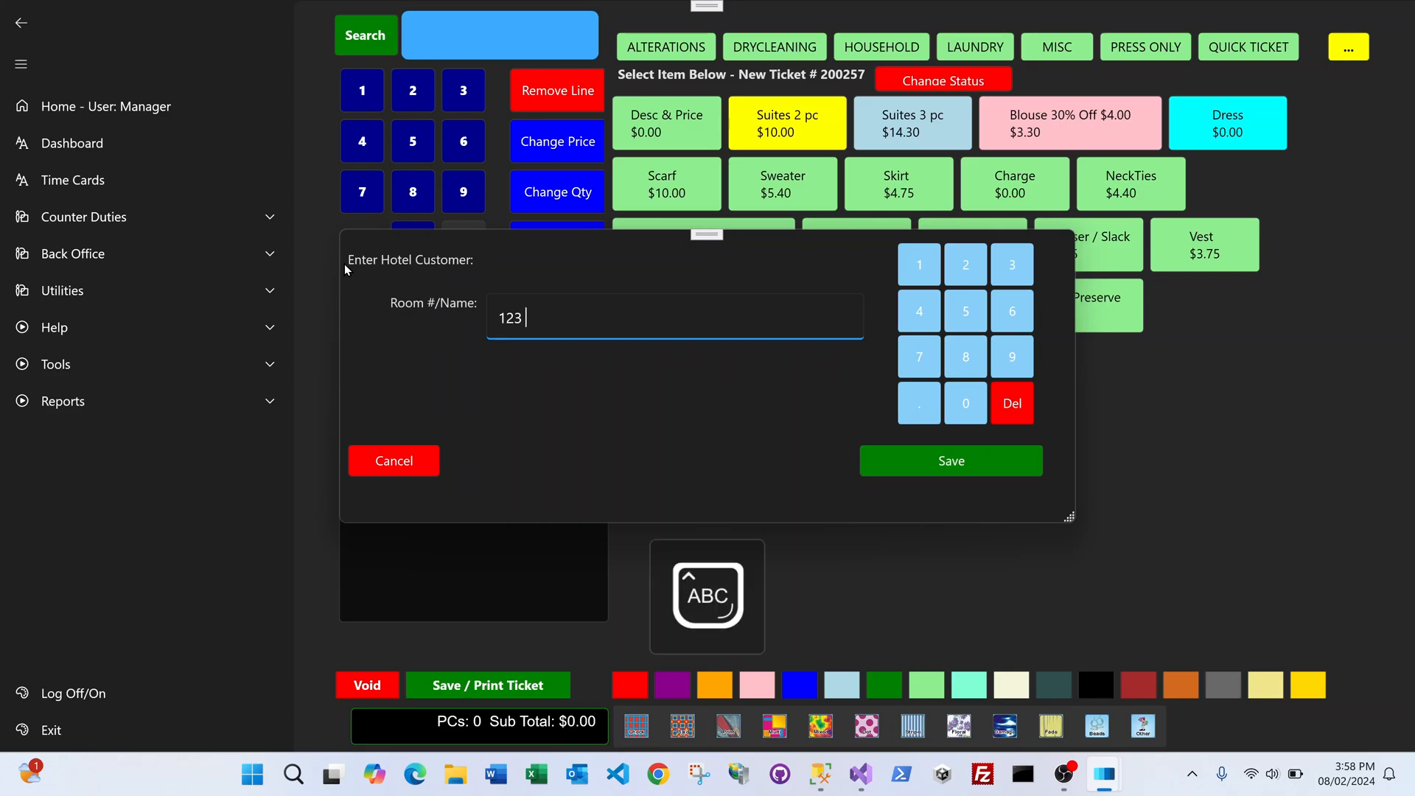
text(WALT DISNEY)
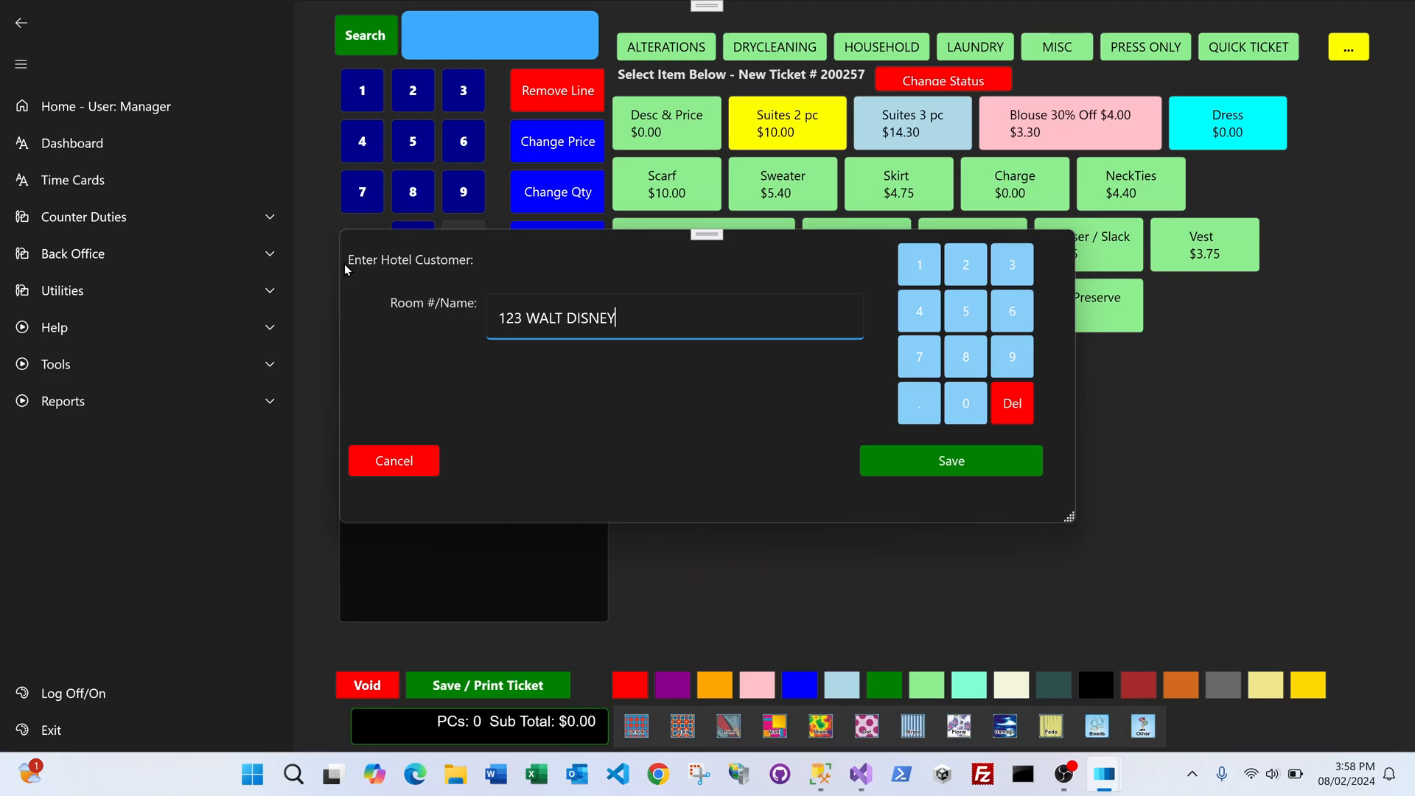
click(912, 458)
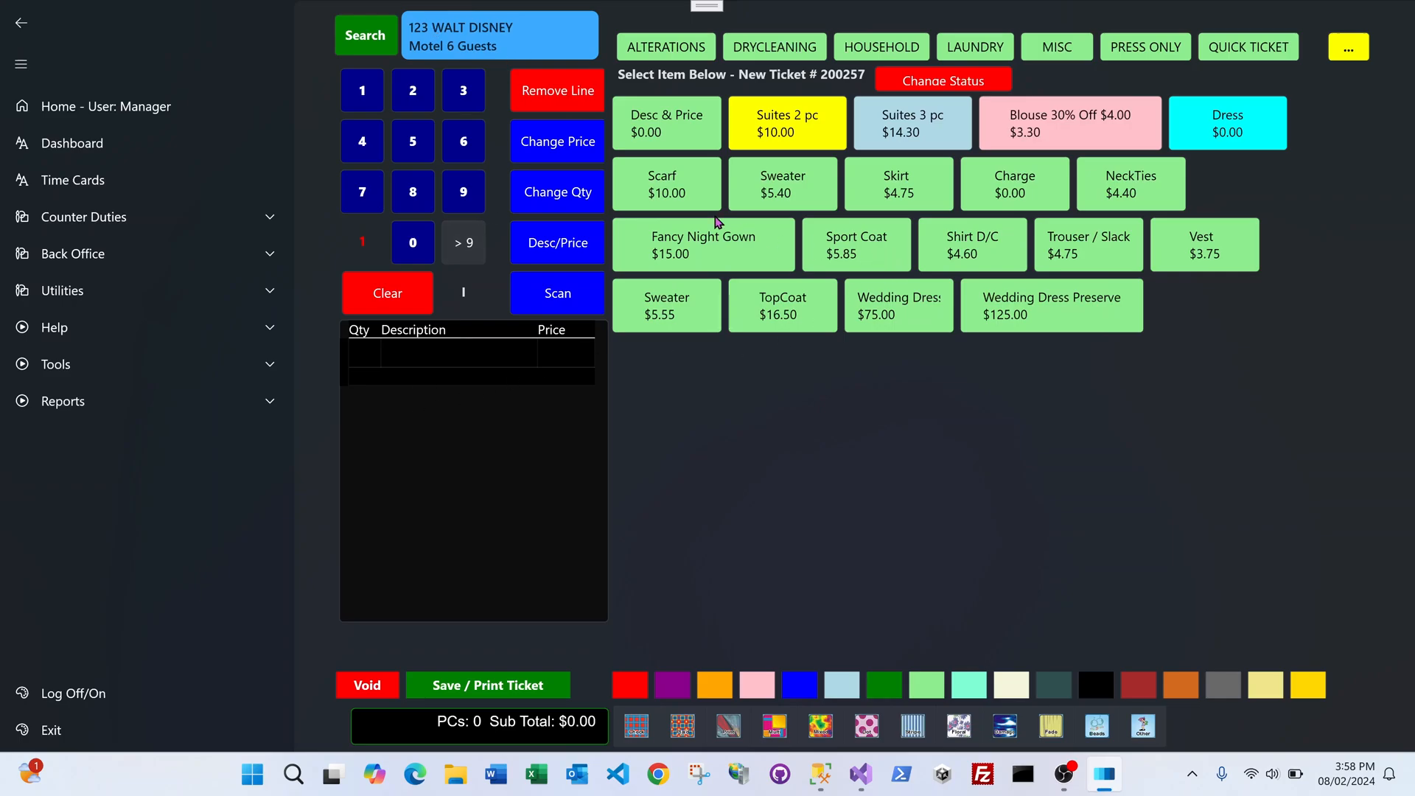
Step: Add a Skirt and an orange cotton Sweater to ticket #200257, totalling 12.03 due
click(892, 197)
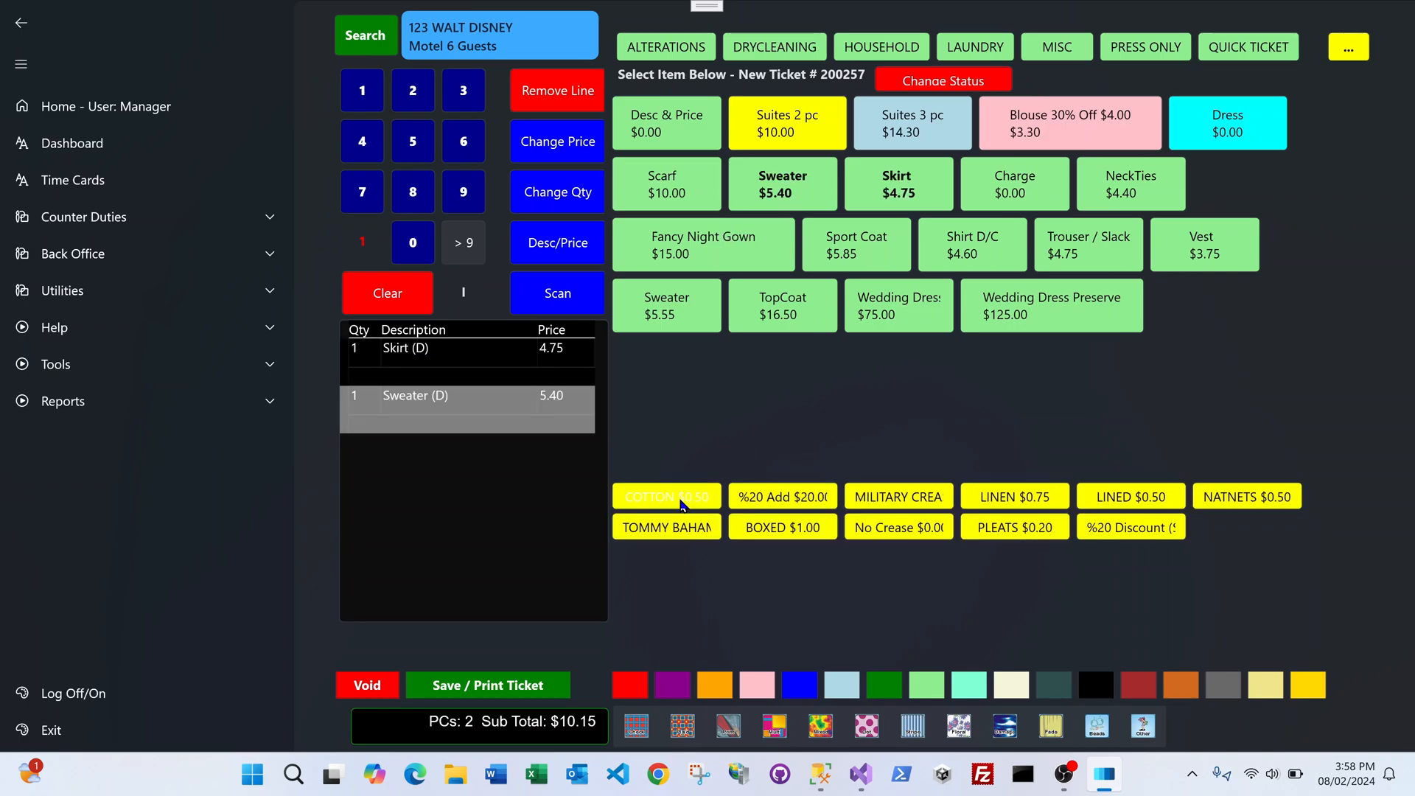
click(682, 504)
click(724, 689)
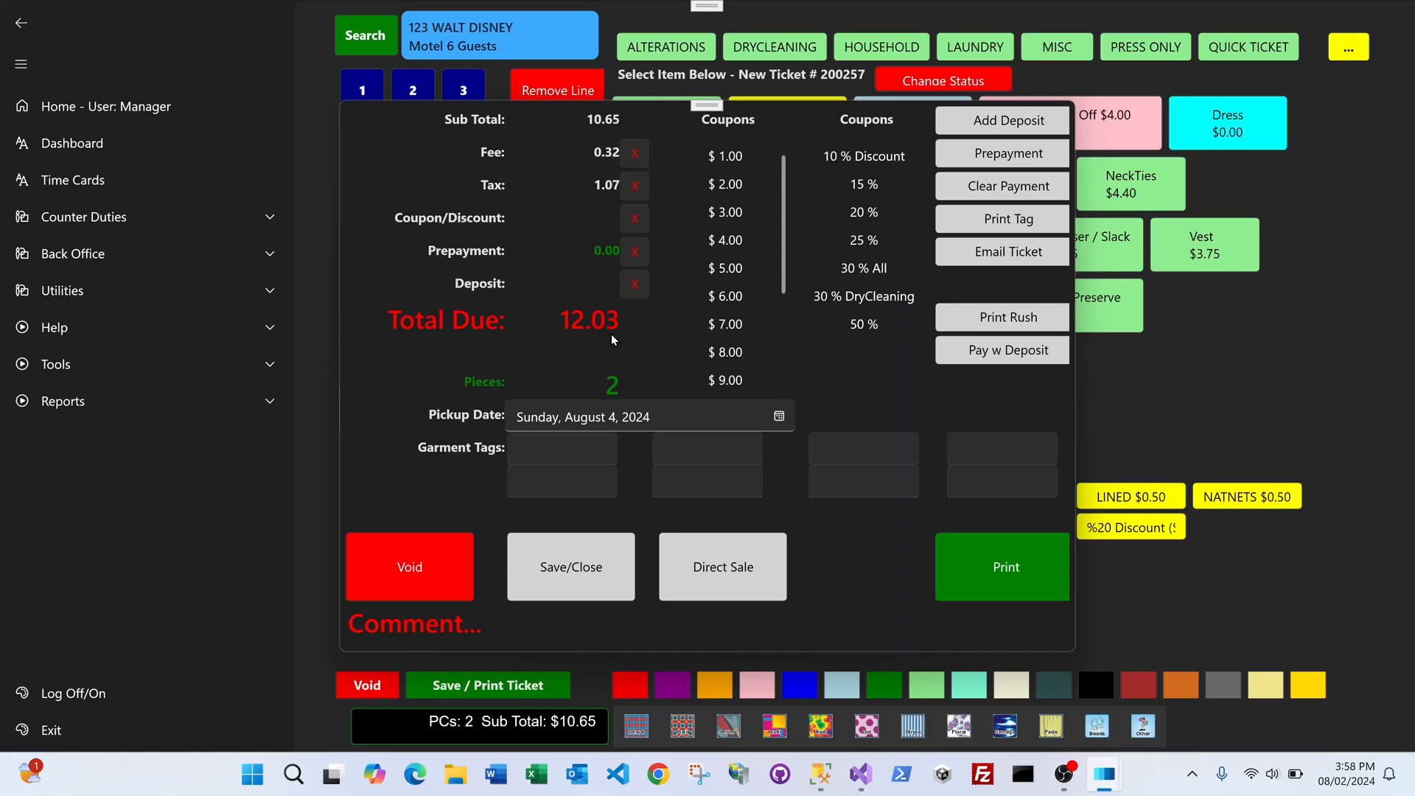
Step: Preview hotel ticket 200257 for route 7 rather than printing it directly
click(1010, 565)
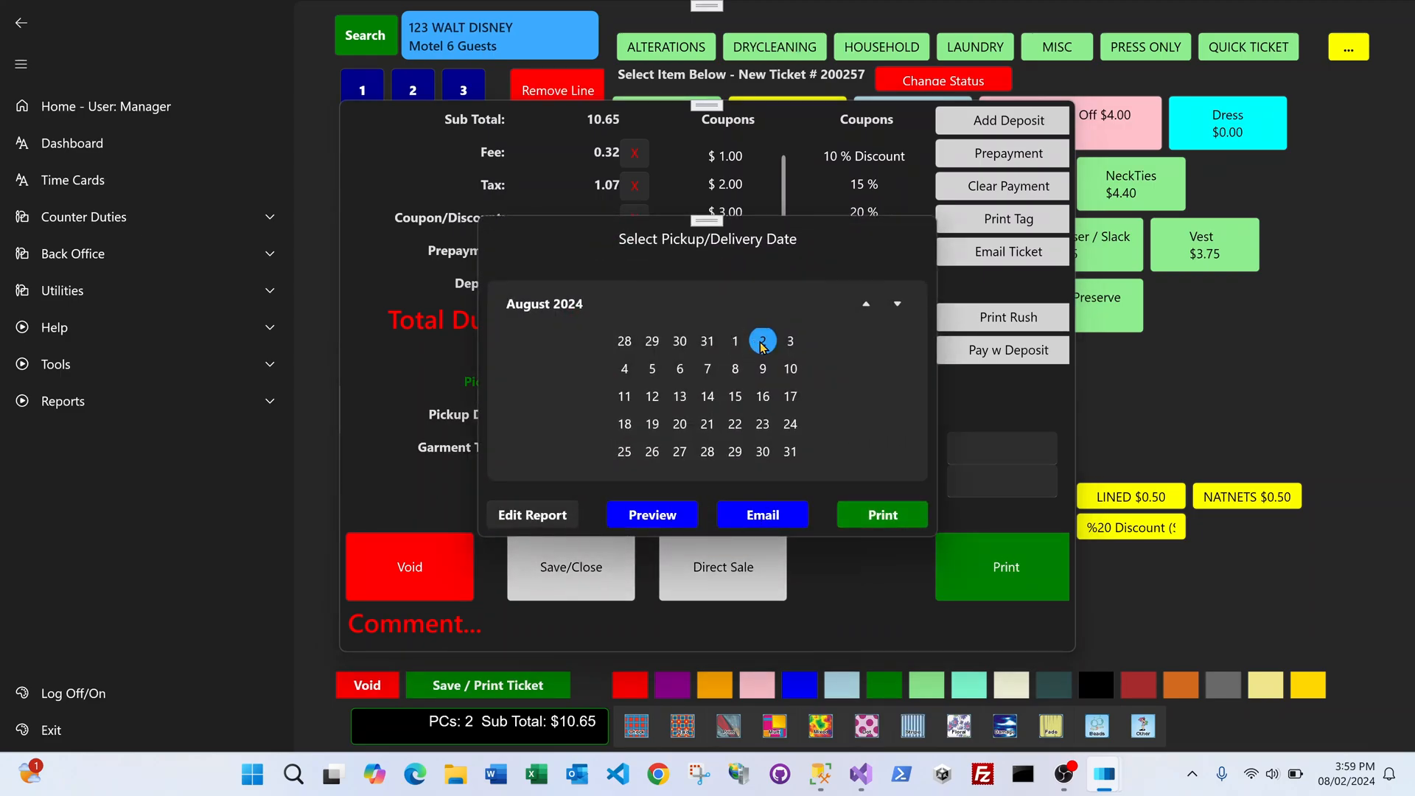
click(679, 513)
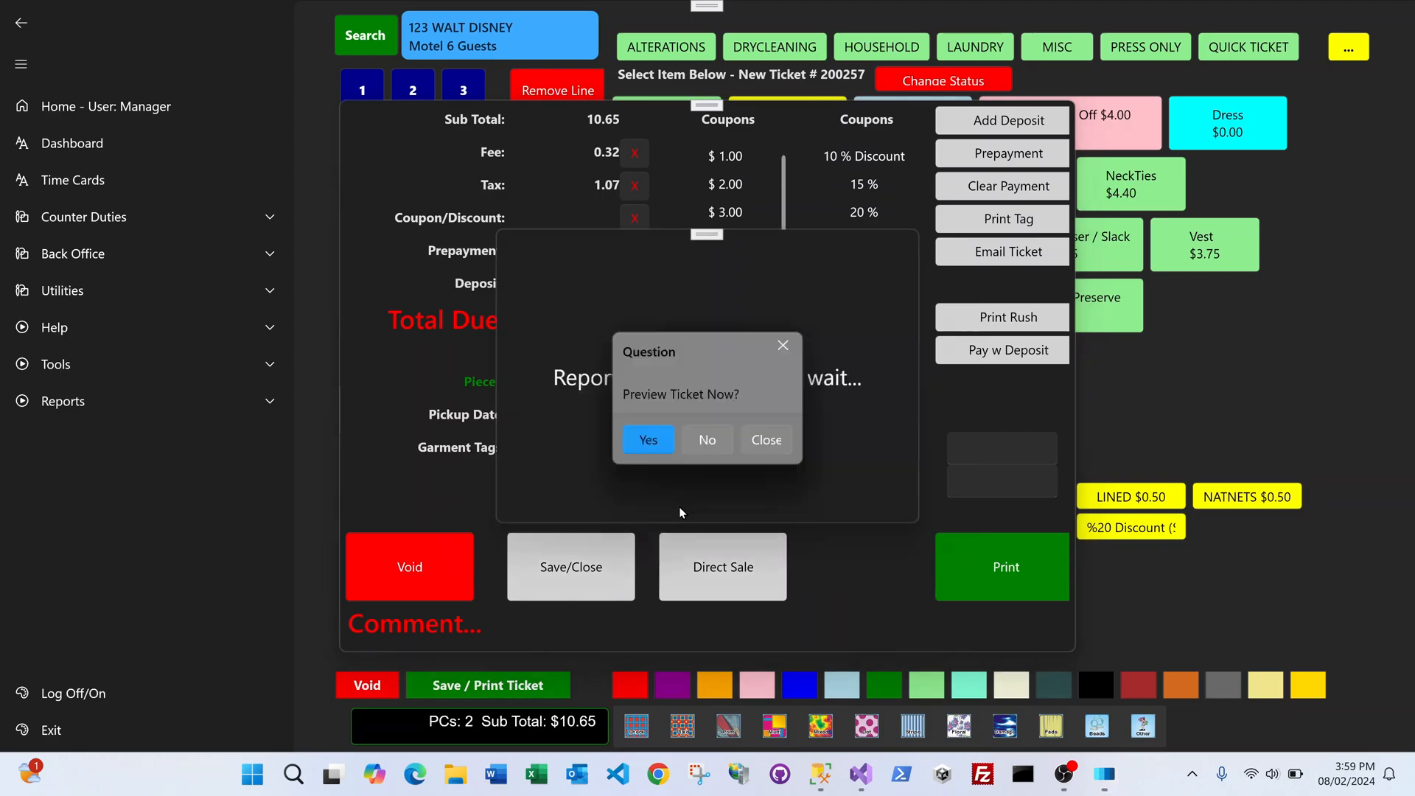
click(642, 446)
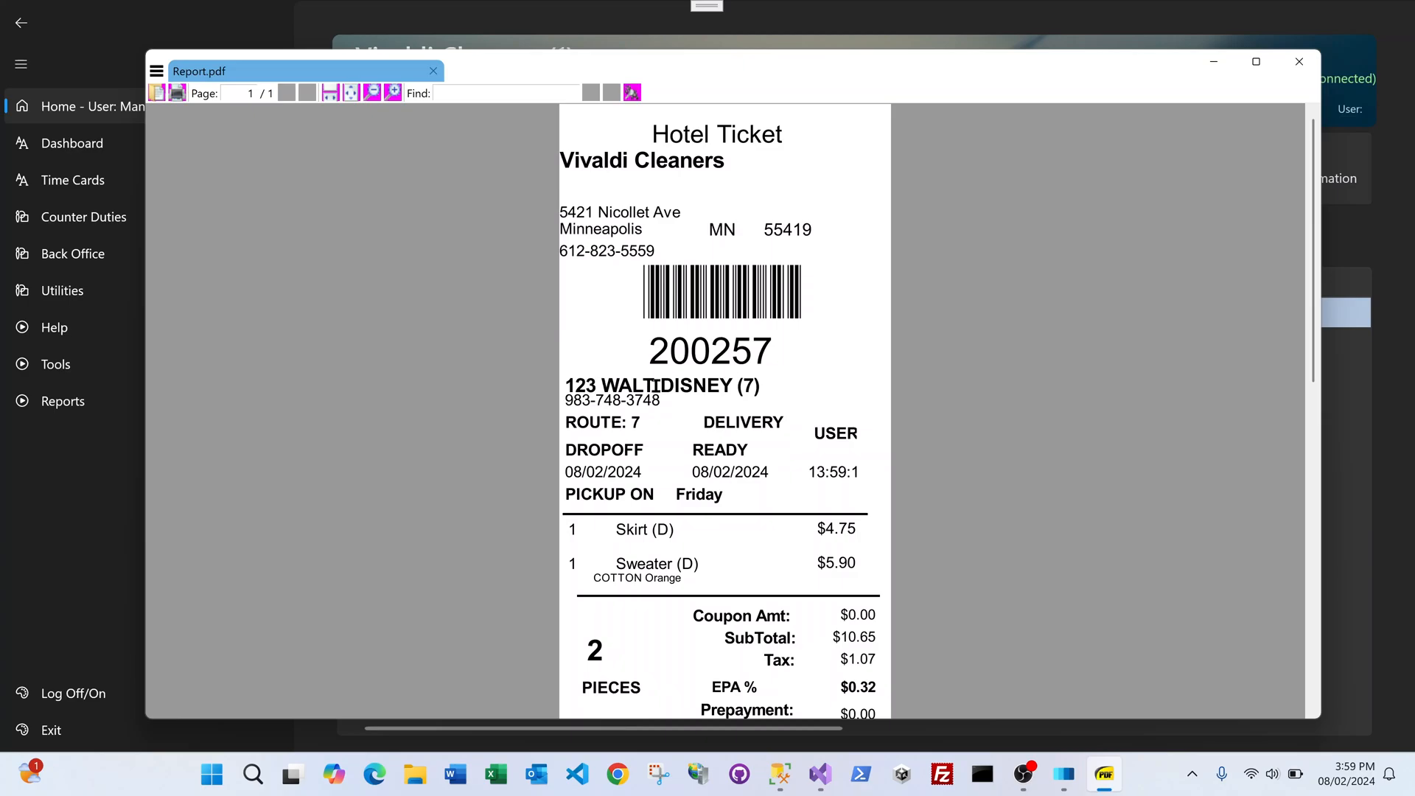
Step: Close the Report.pdf ticket preview window
click(1301, 62)
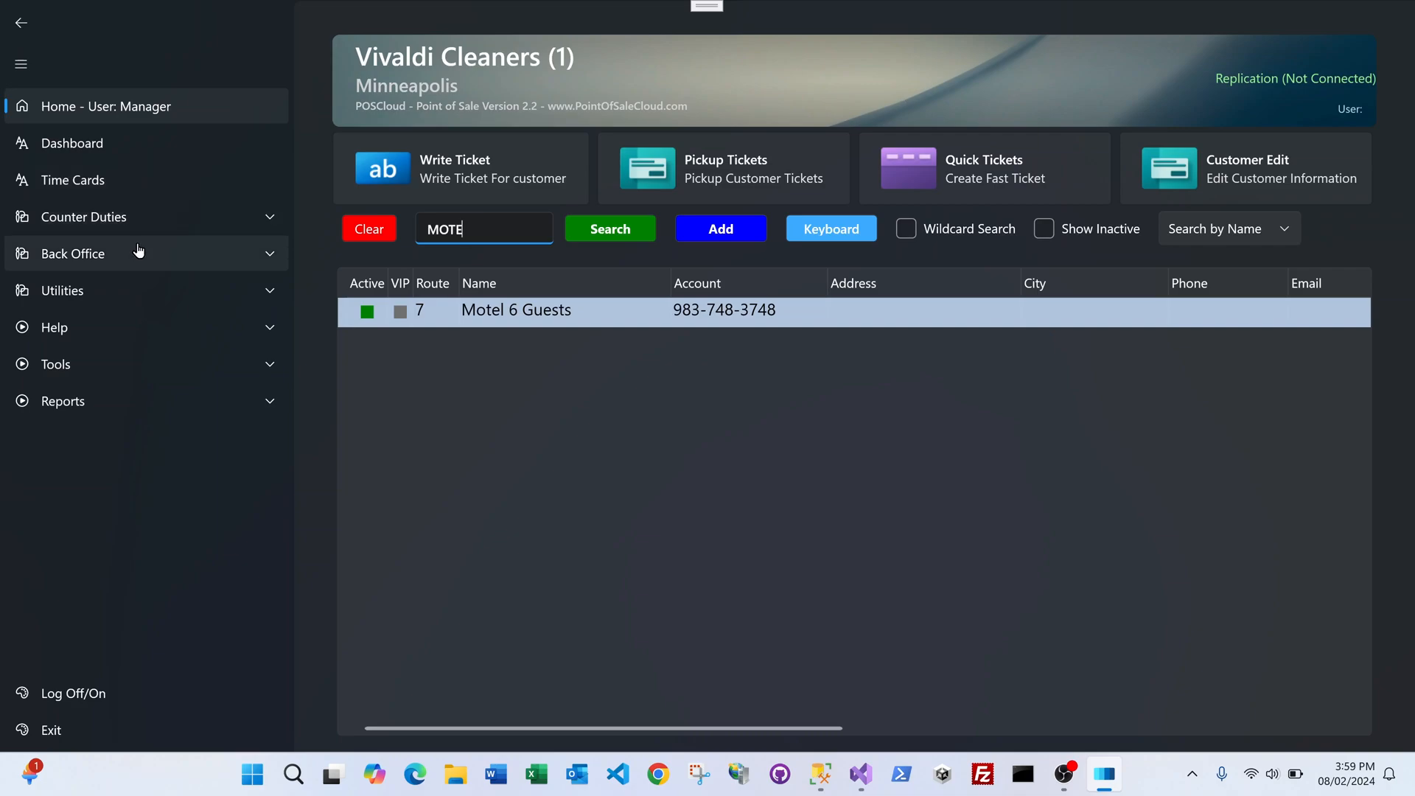
Step: Find ticket 200257 for Motel 6 Guests in the Ticket Manager list
click(151, 218)
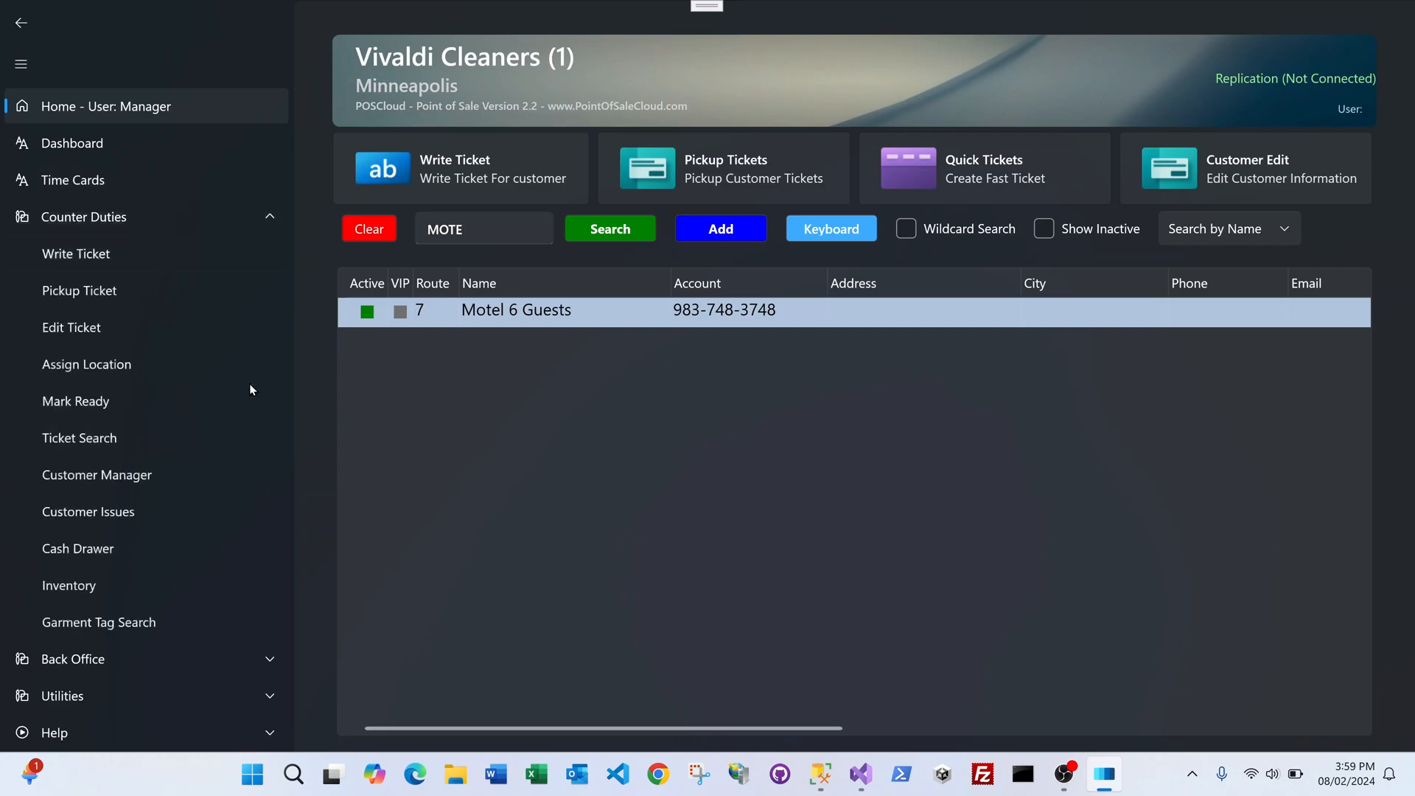
click(141, 447)
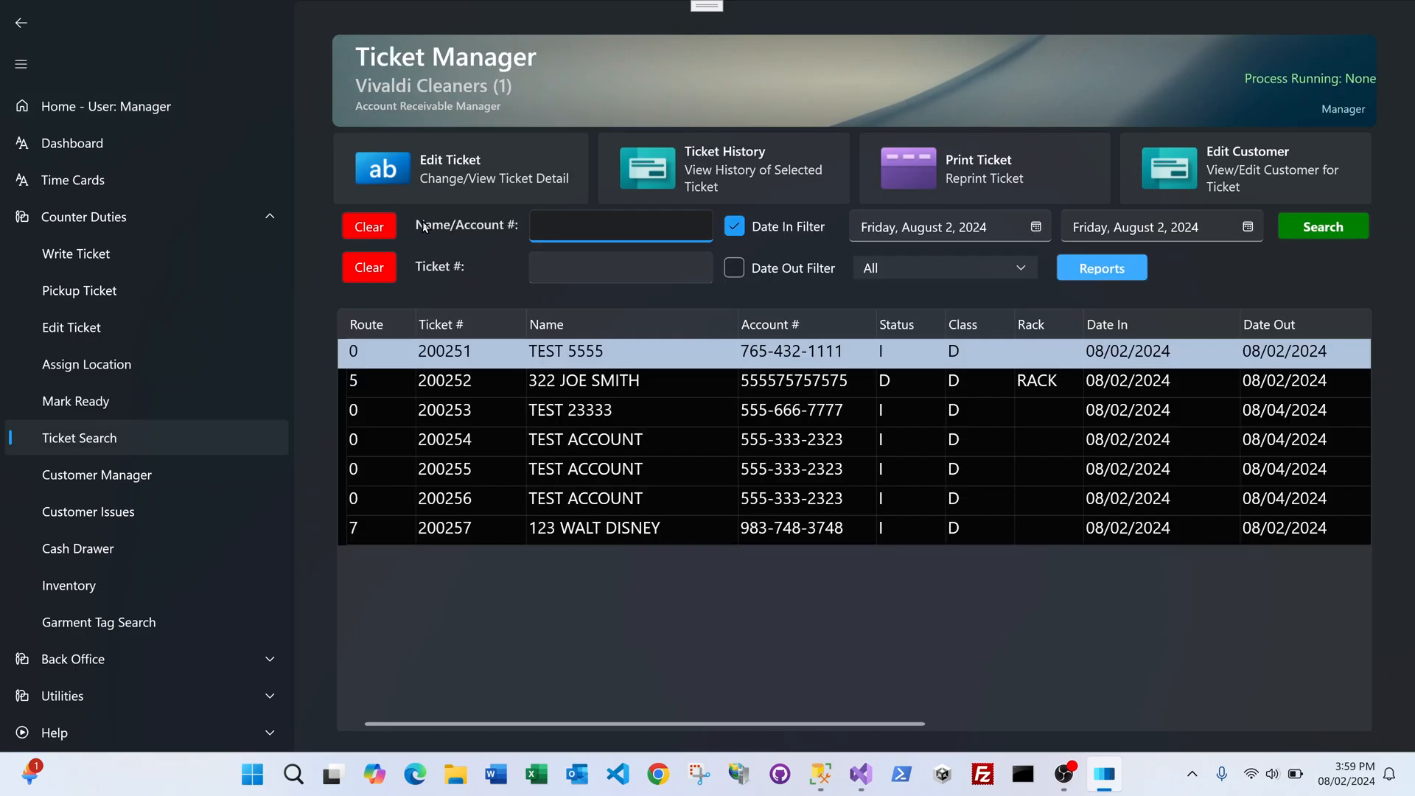
click(549, 530)
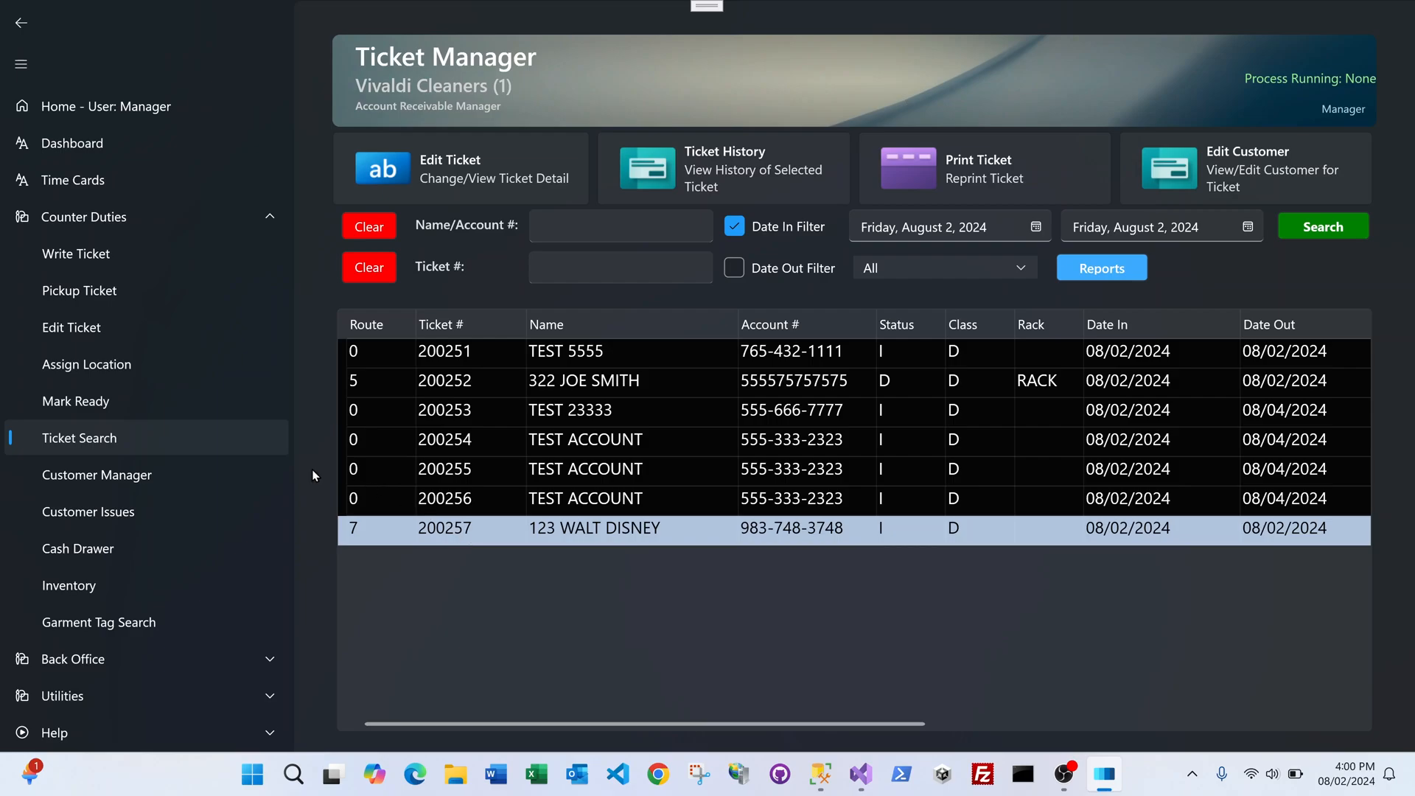
Step: Mark ticket 200257 ready on the rack
click(93, 406)
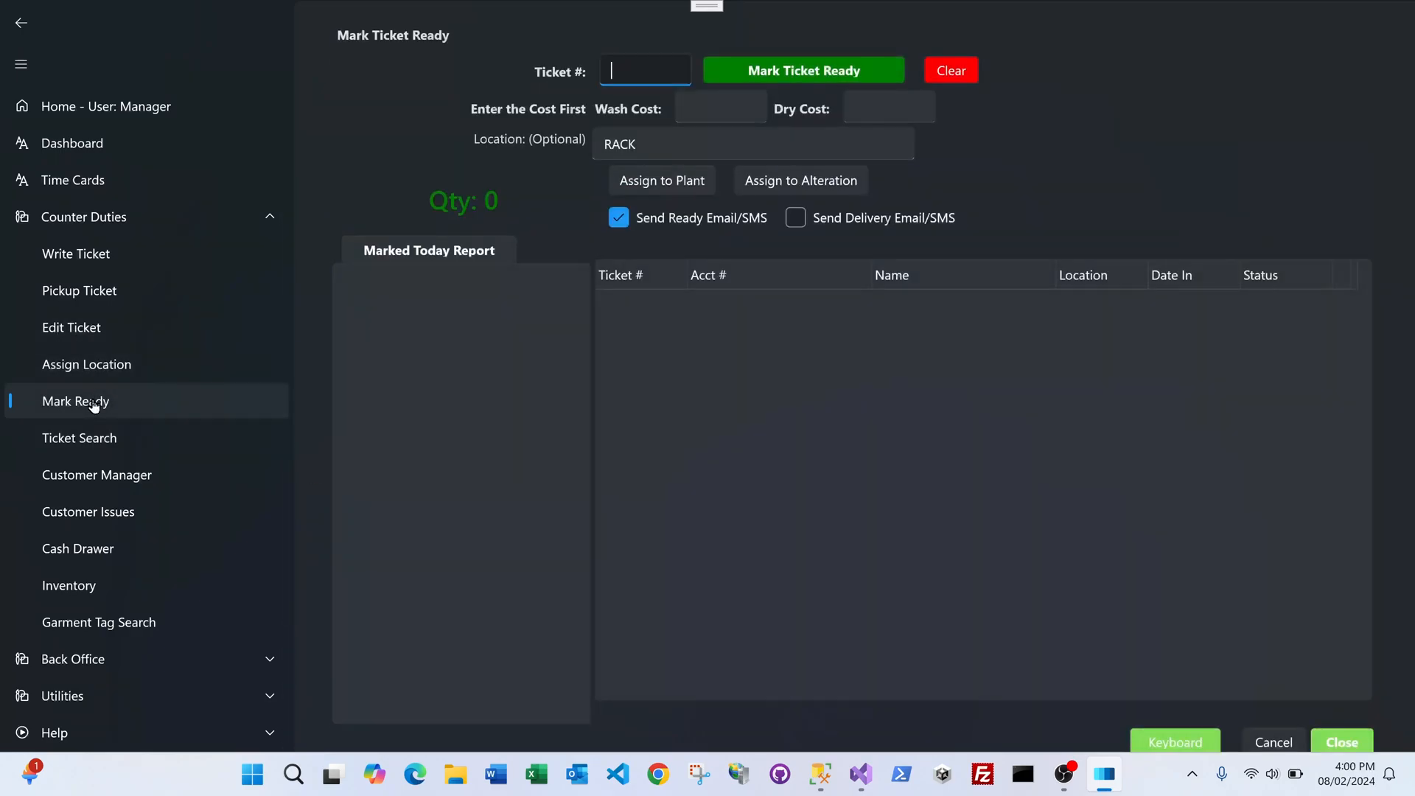
text(200257)
key(Return)
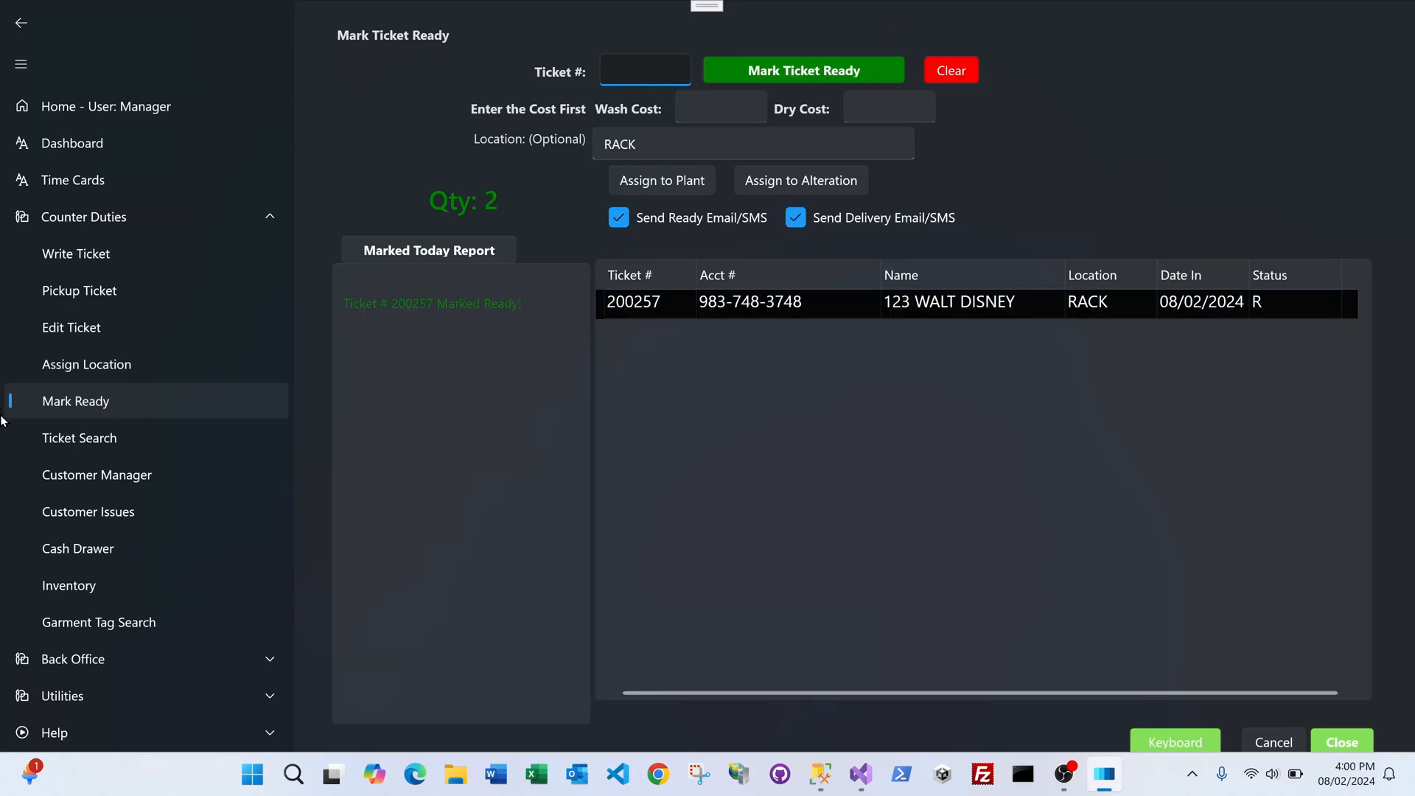
Step: Collapse Counter Duties and return to the Main Dashboard from Back Office
click(110, 216)
click(113, 256)
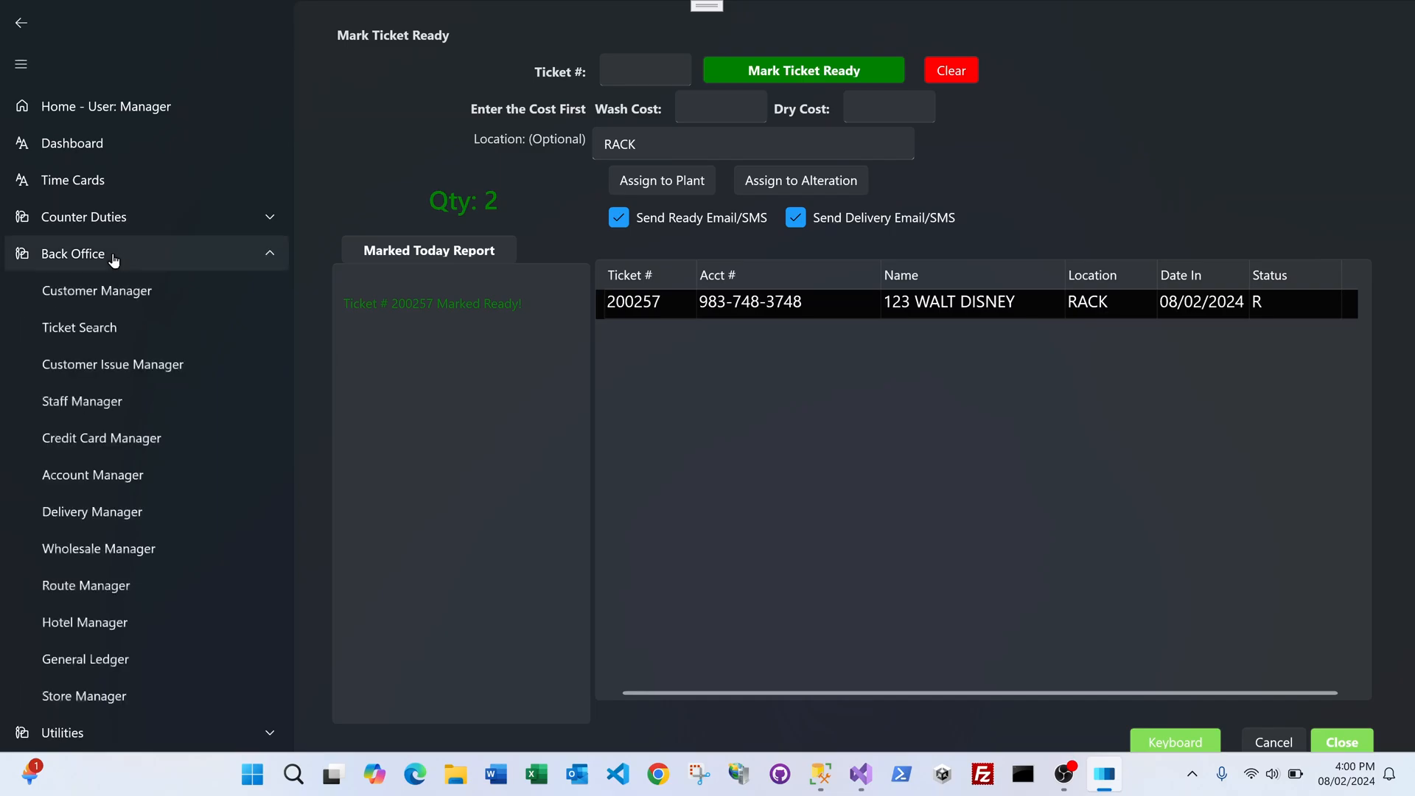
click(126, 145)
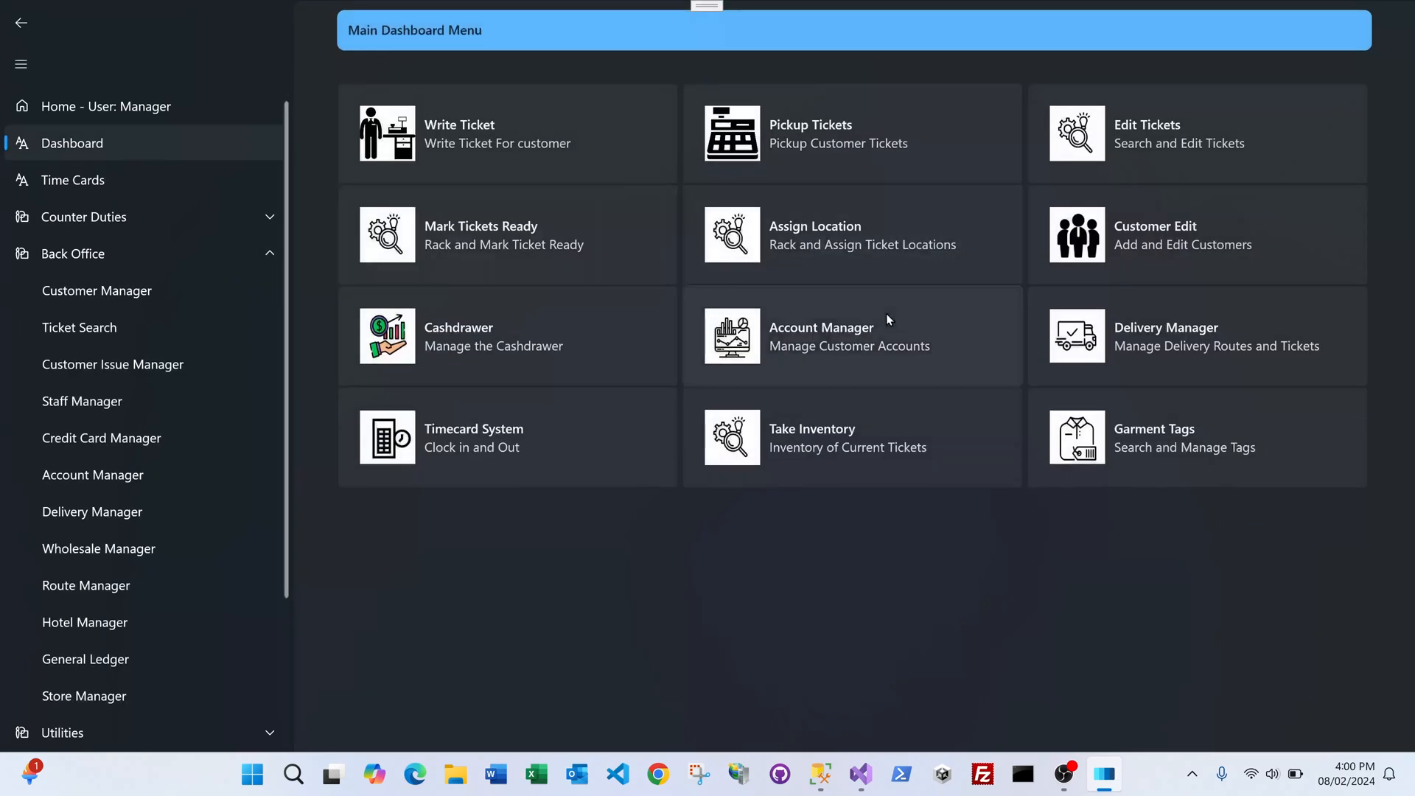
Step: Open the route 7 Motel 6 Clayton delivery manifest listing ticket 200257 at 12.03
click(1154, 344)
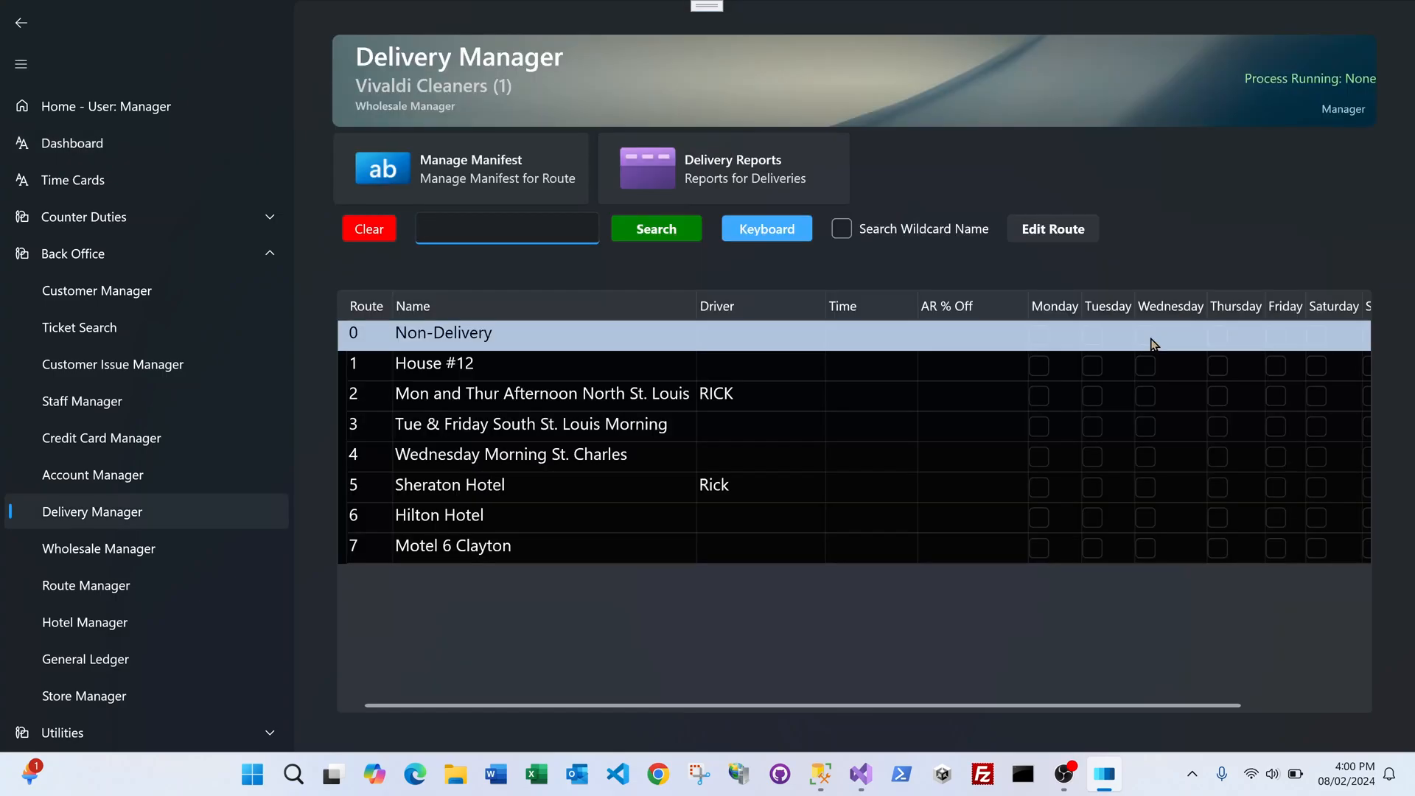
click(479, 551)
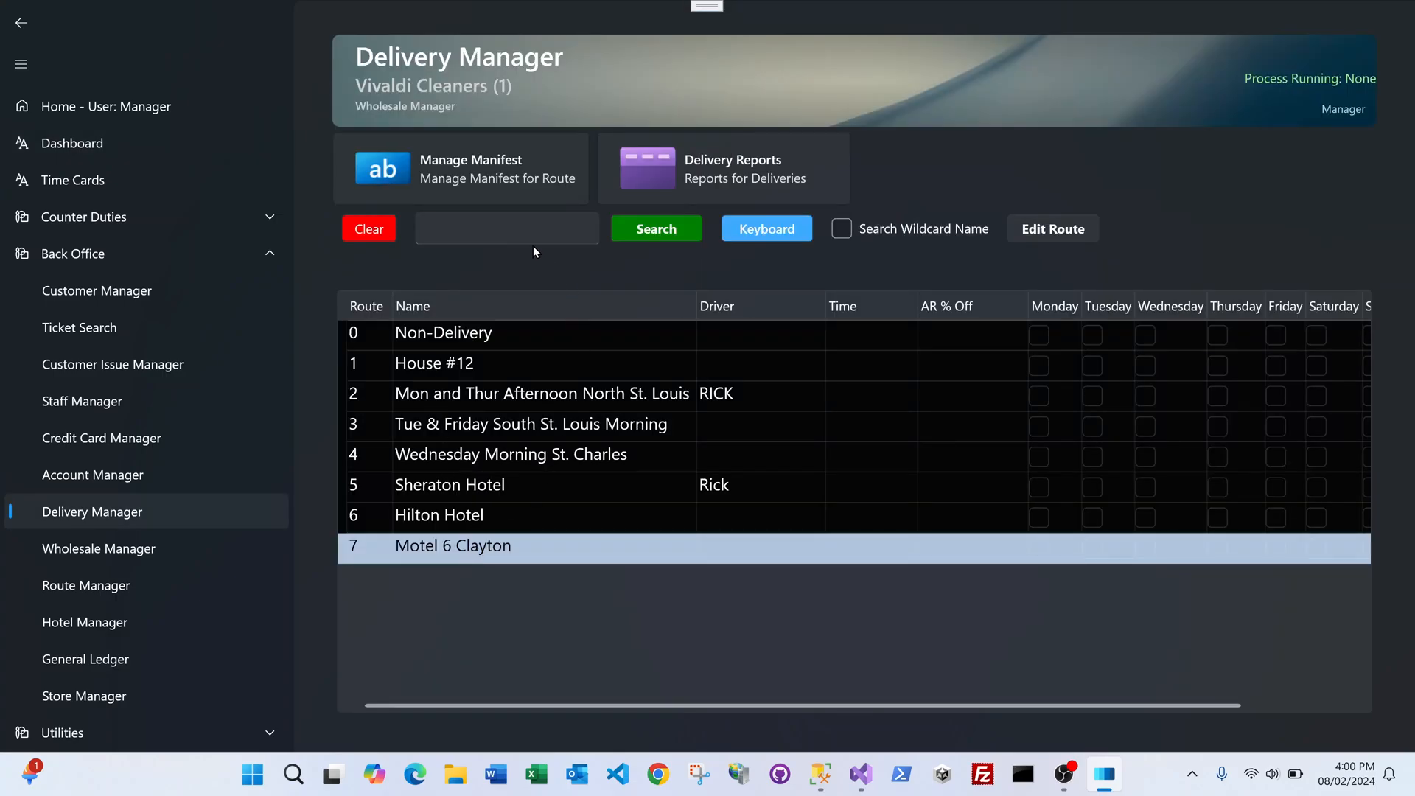
click(474, 175)
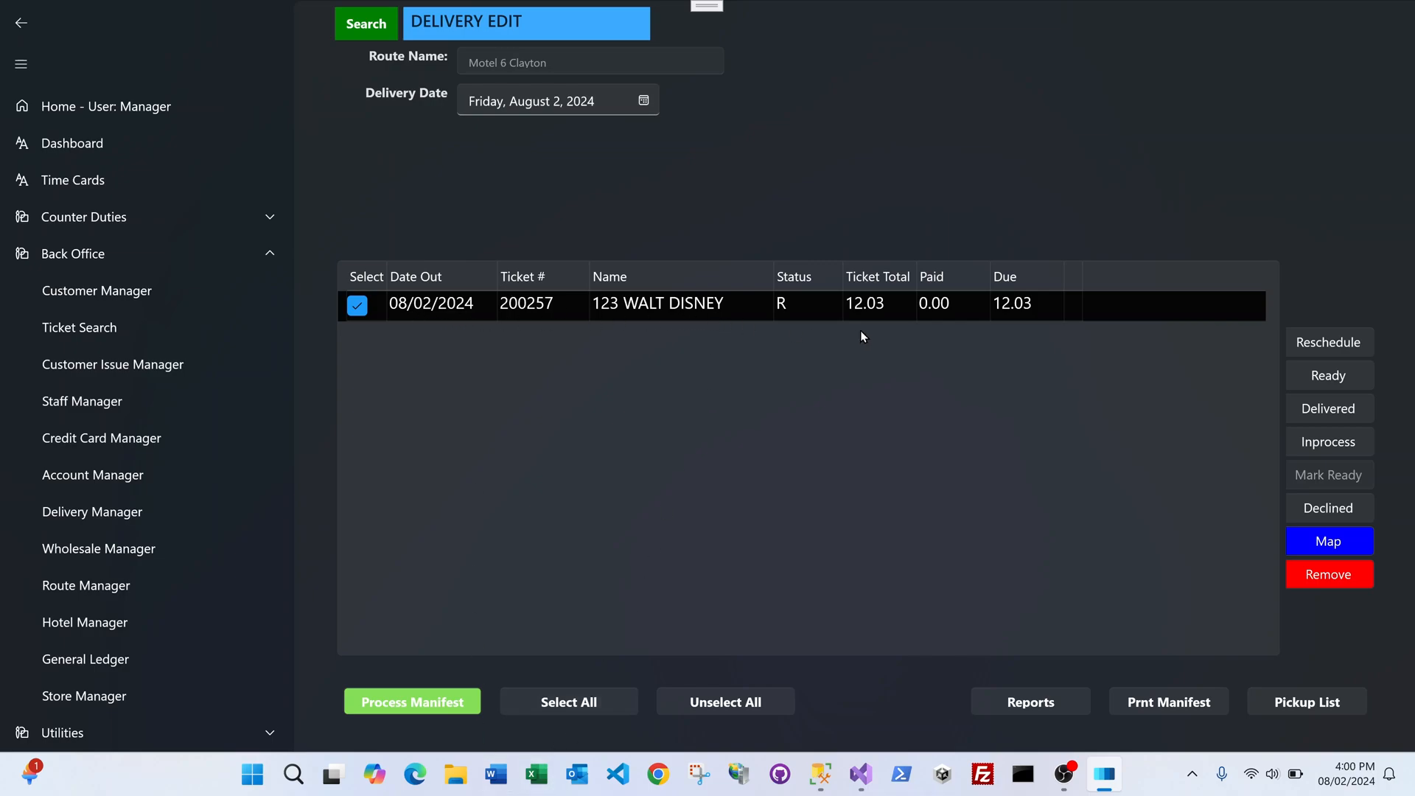
click(1167, 705)
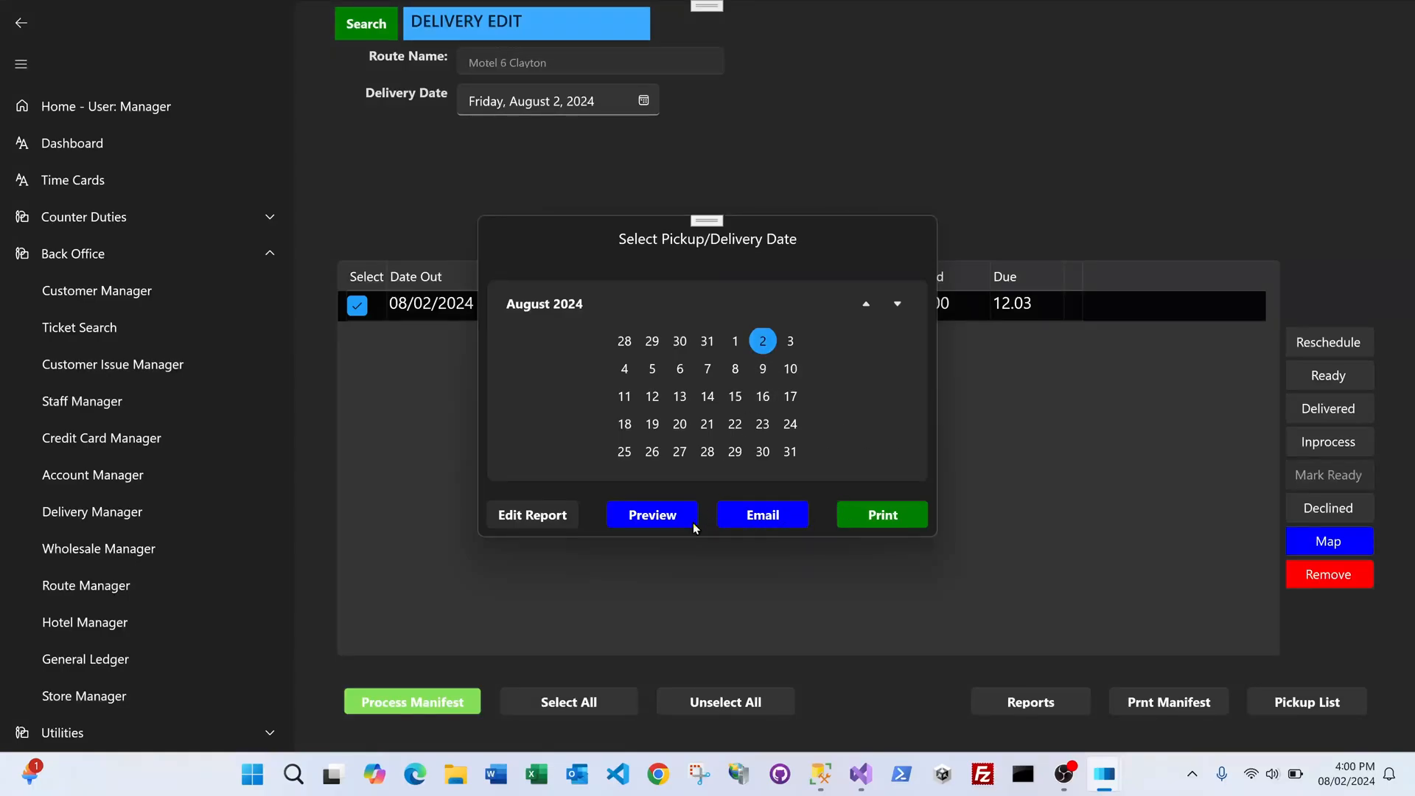
click(660, 520)
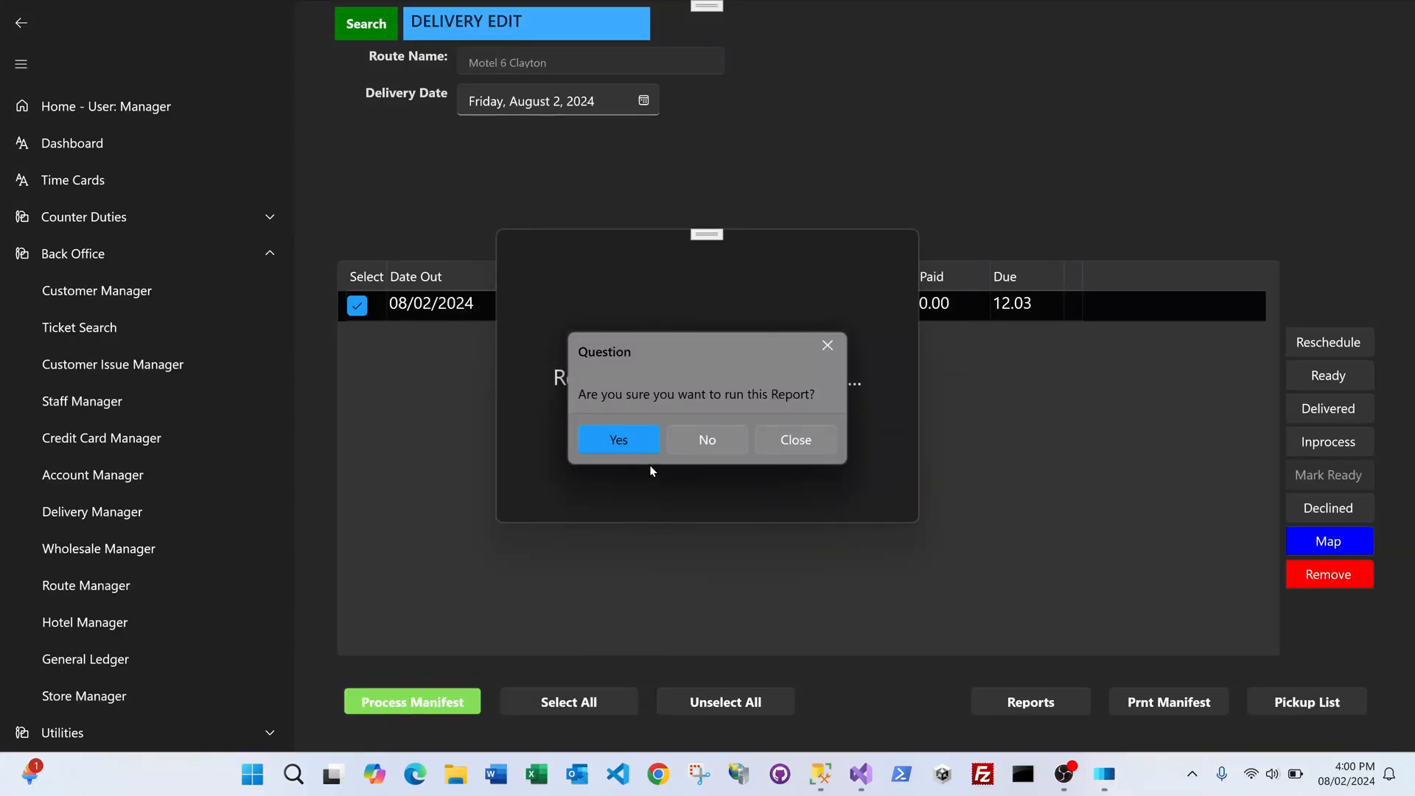
click(630, 439)
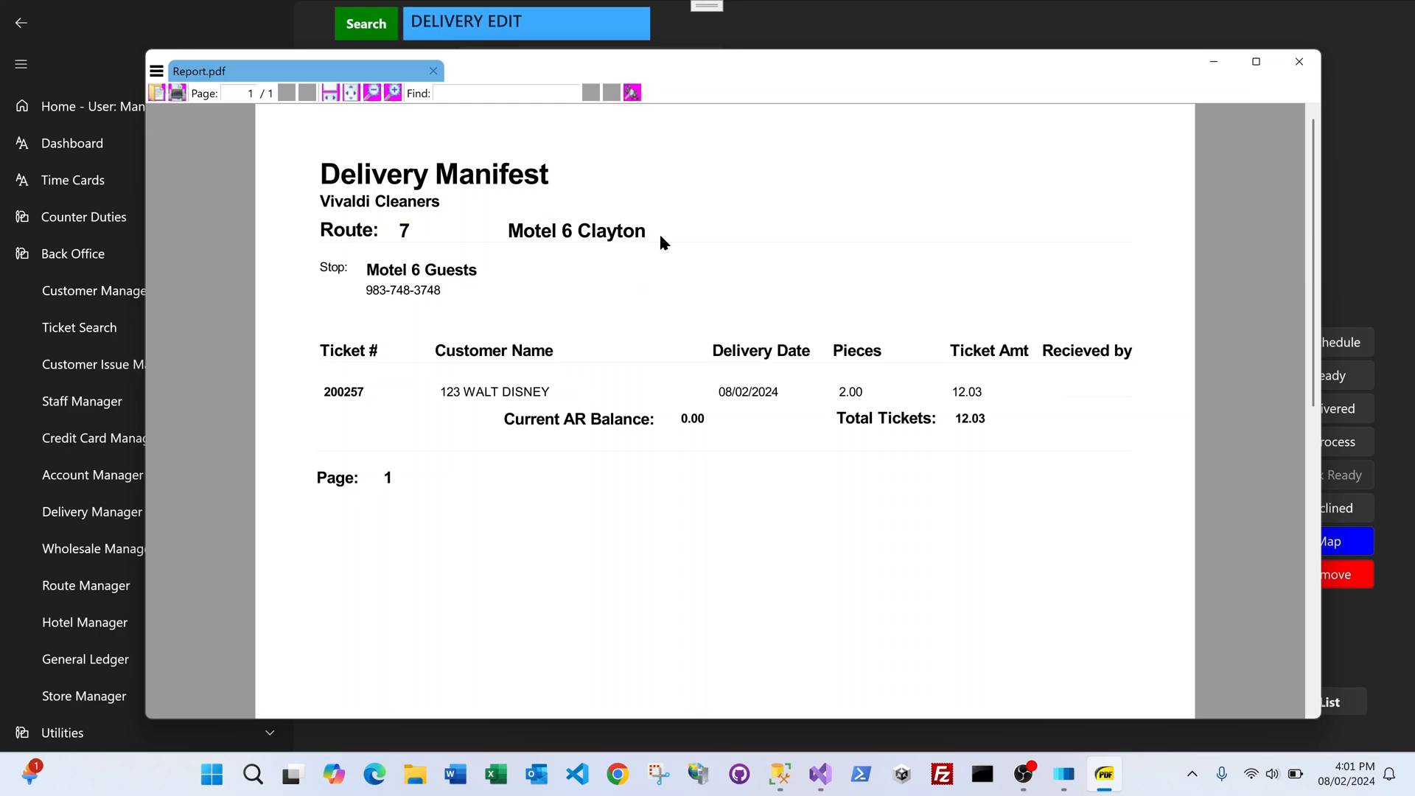
click(1298, 64)
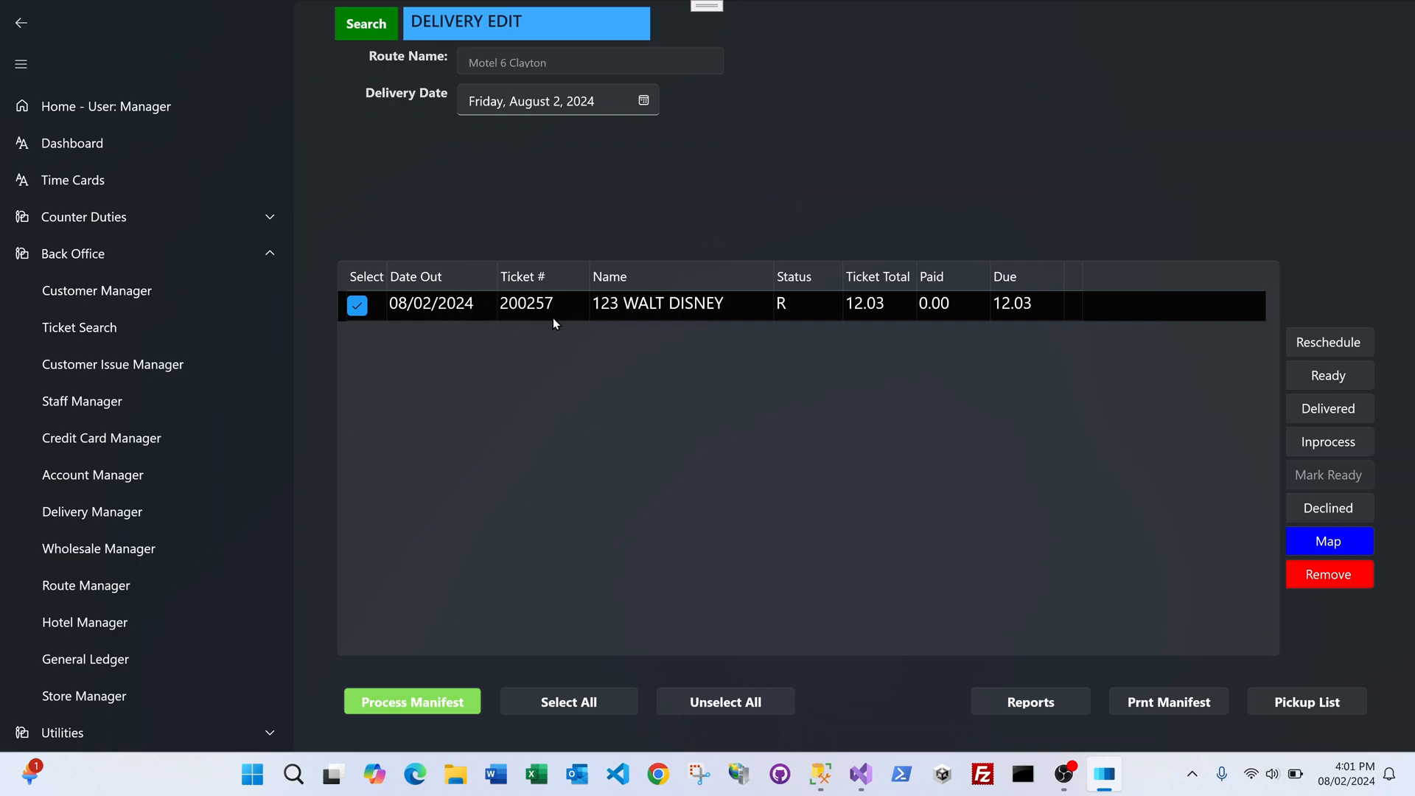
Step: Process the Motel 6 Clayton manifest so ticket 200257 is marked delivered
click(438, 702)
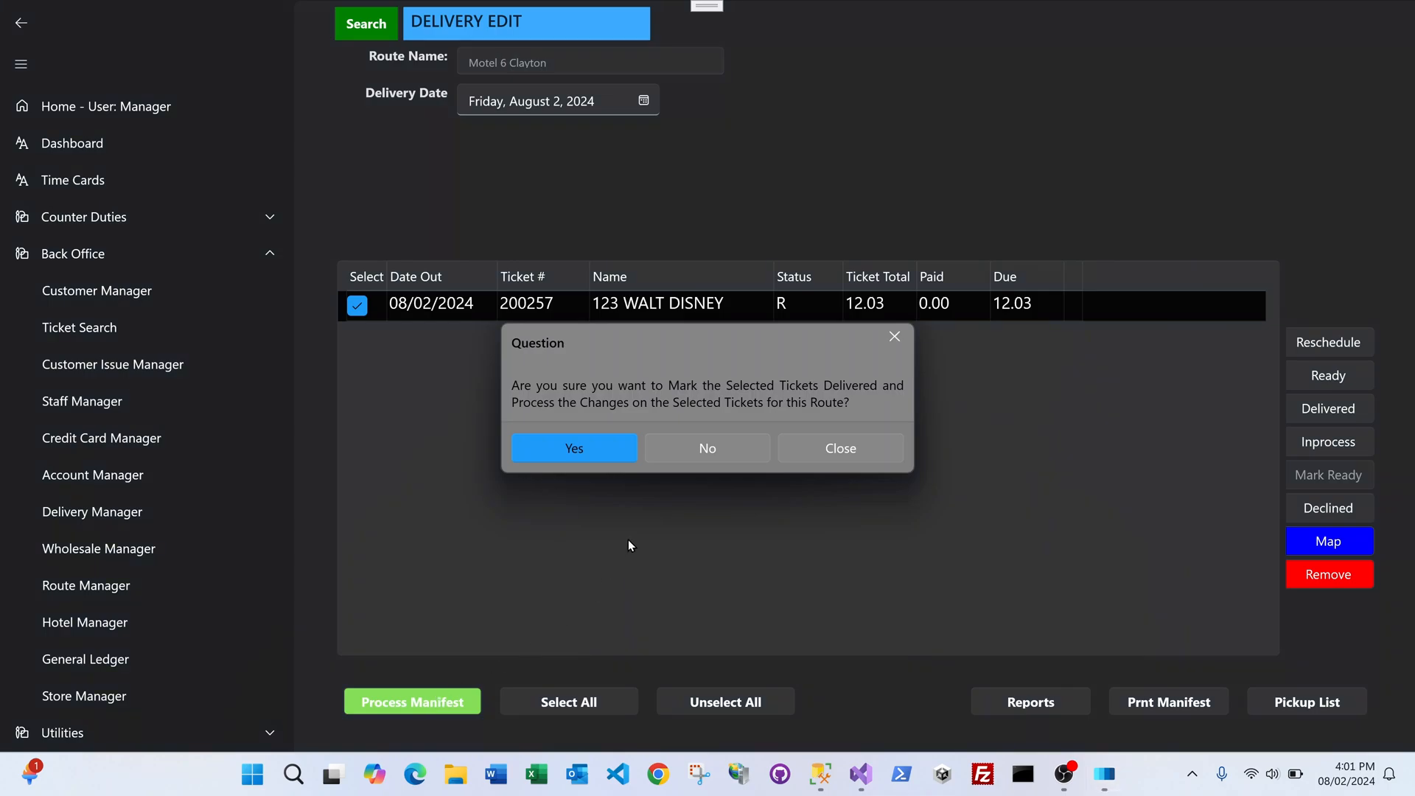
click(606, 447)
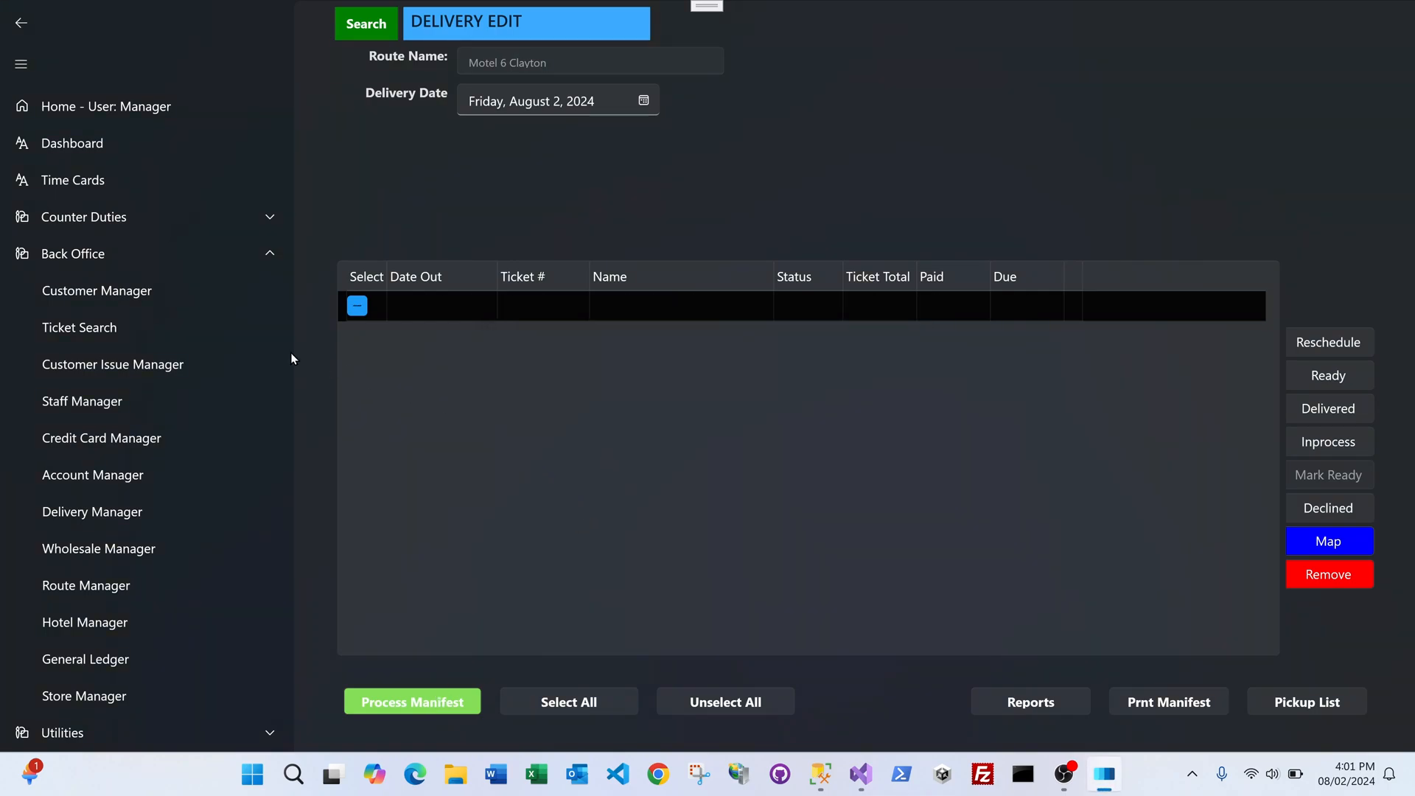
click(134, 480)
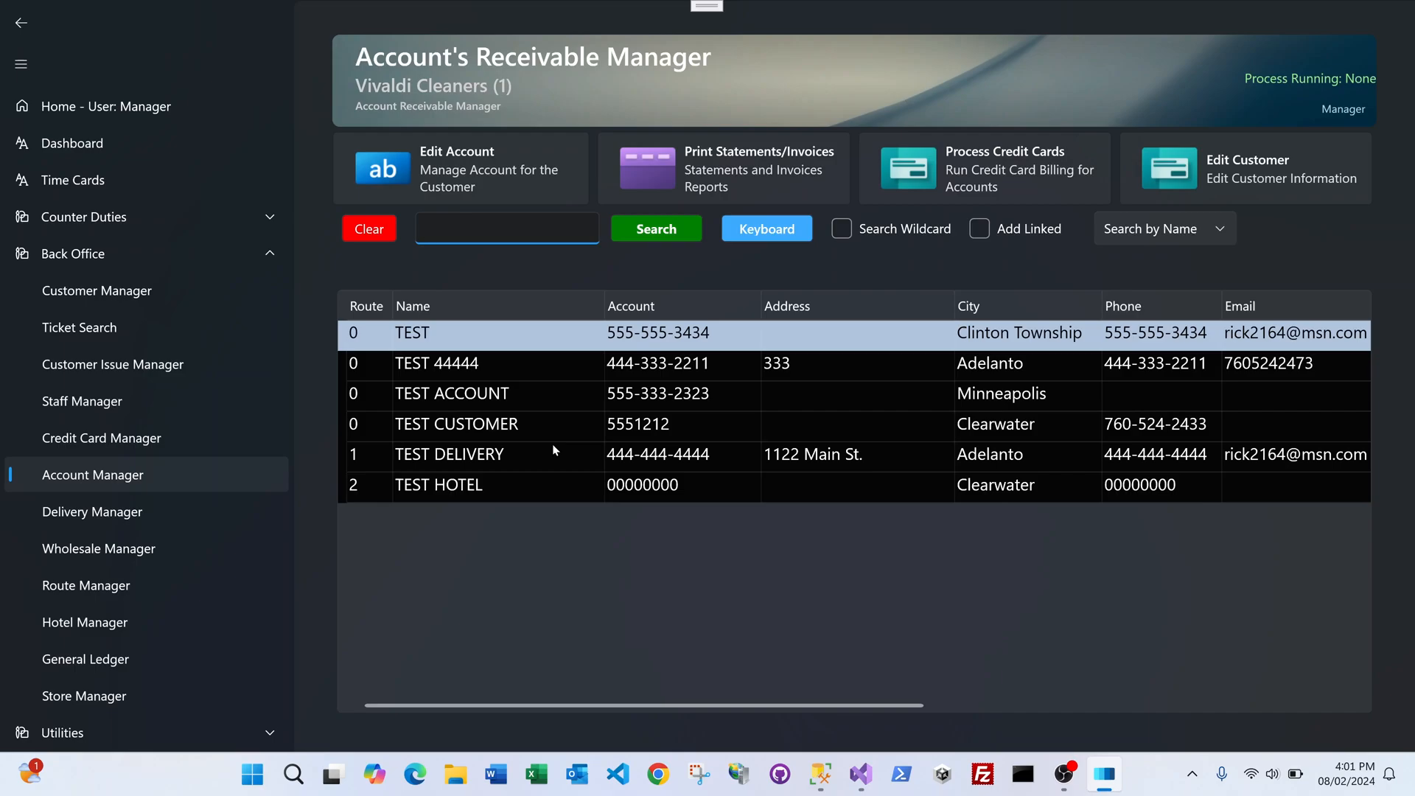
Step: Search accounts for 'MOT' and open Motel 6 Guests, which owes 7.22
click(665, 234)
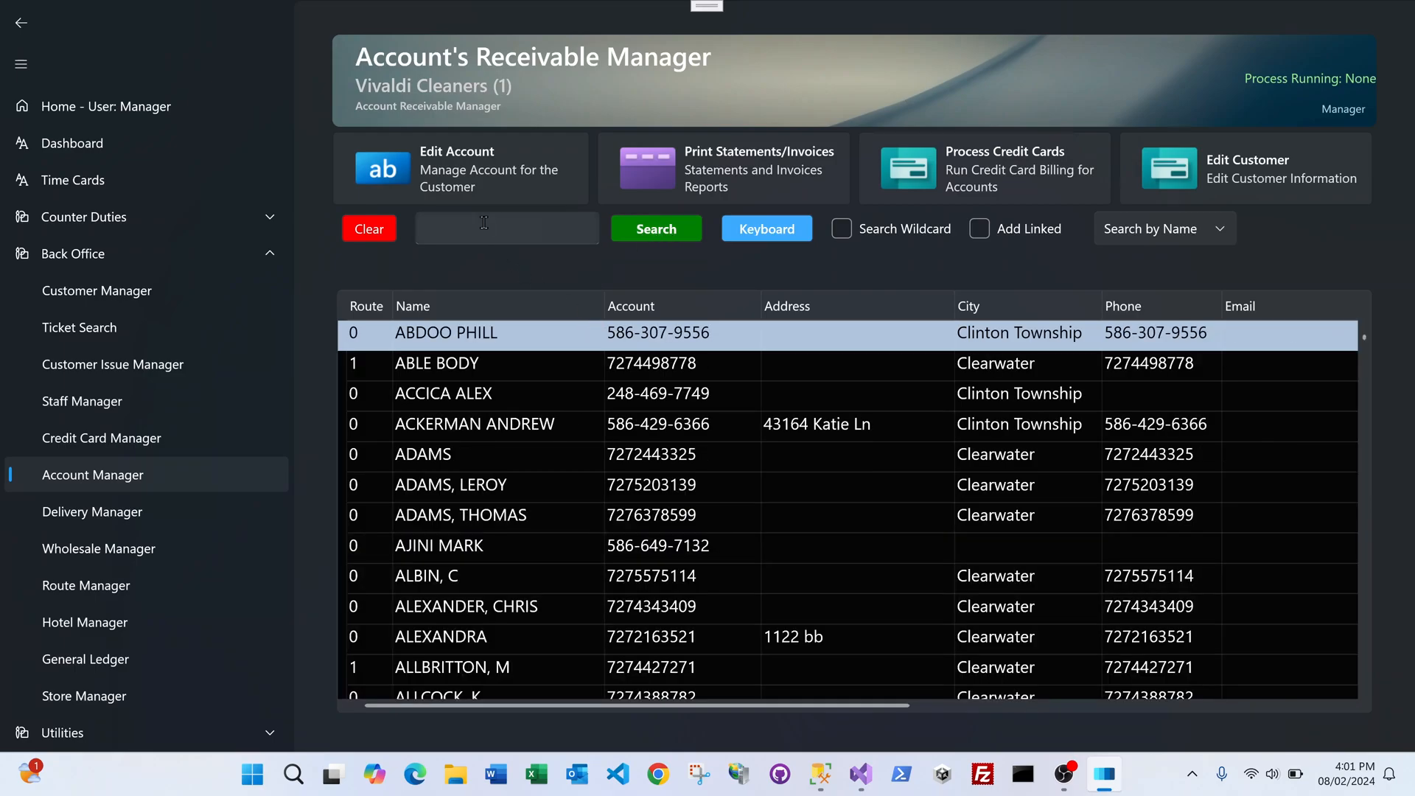
click(484, 222)
text(MOT)
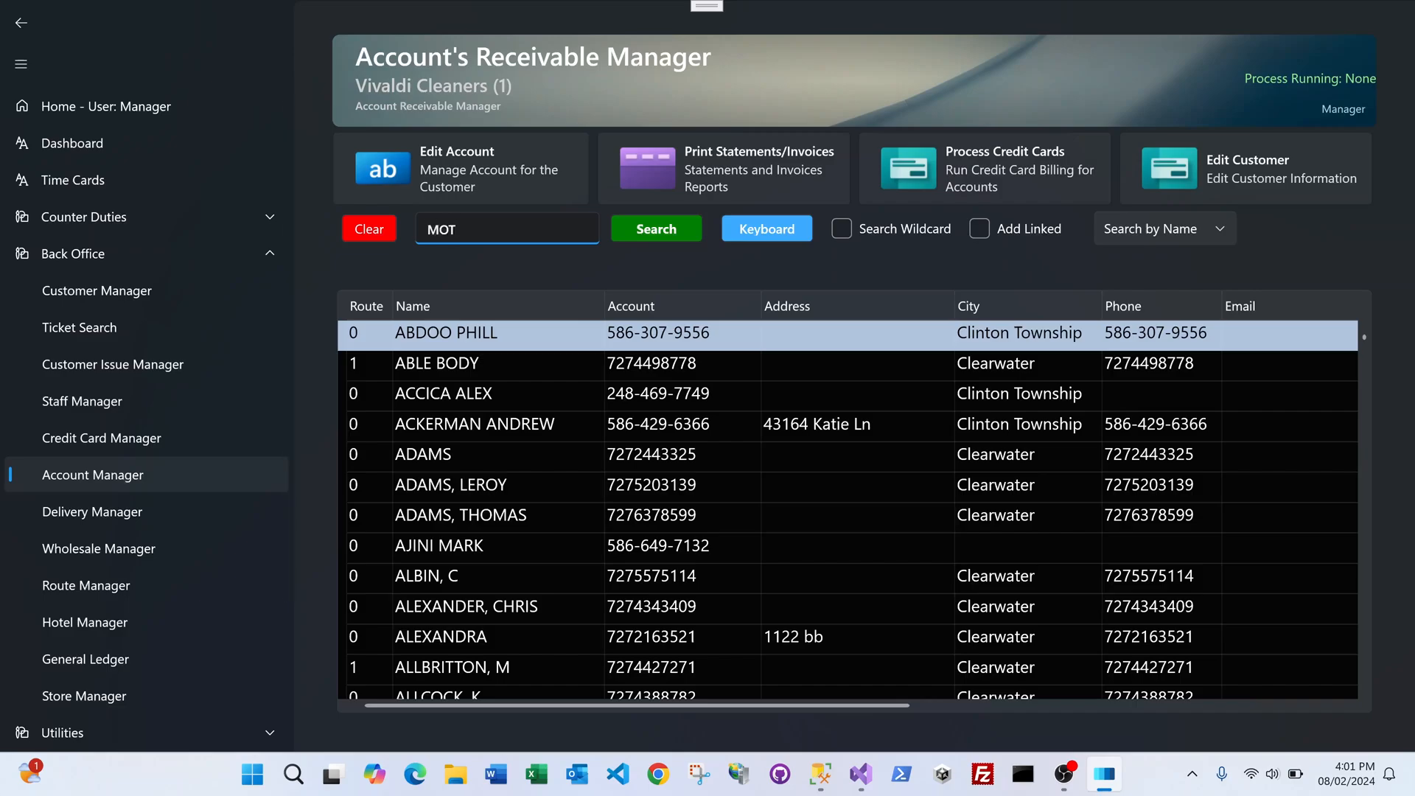
key(Return)
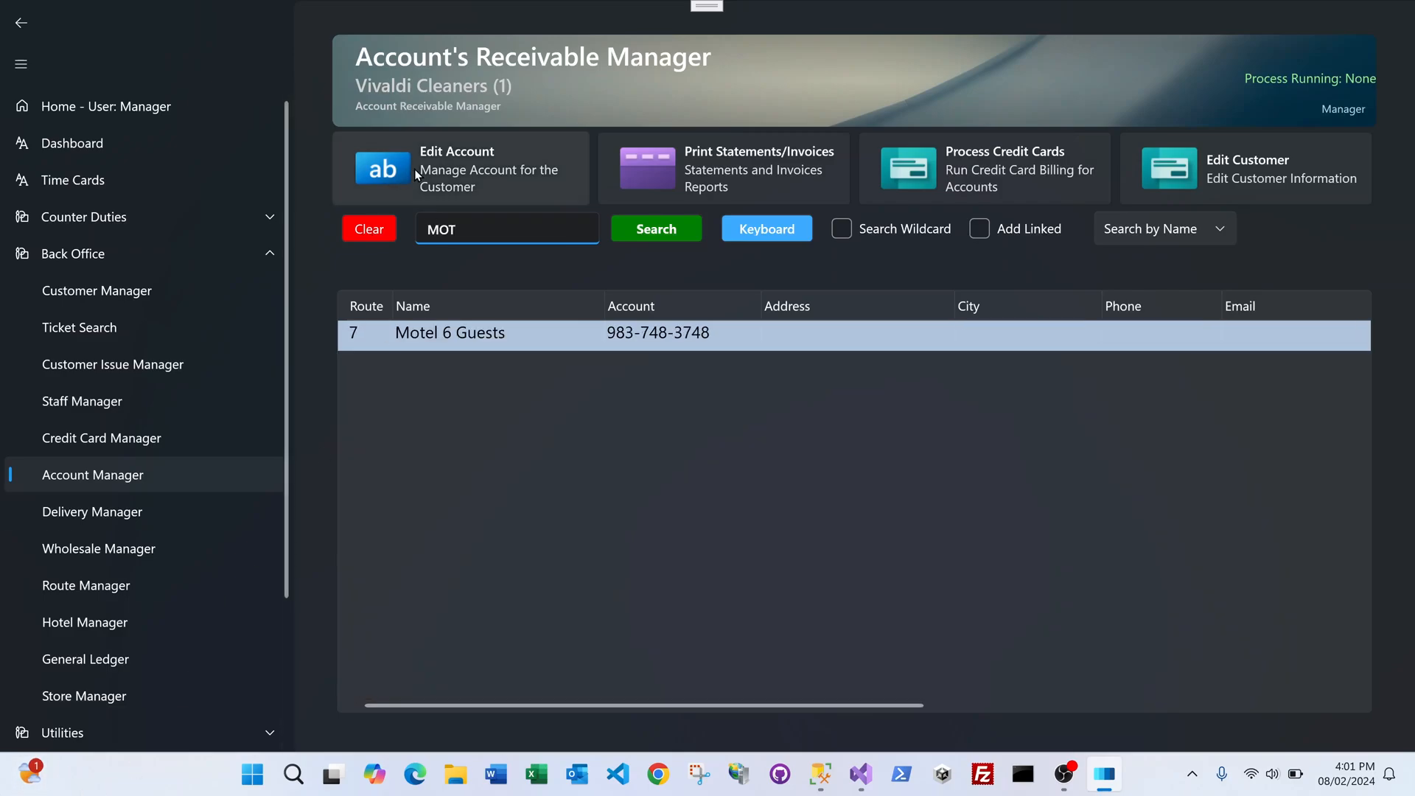
click(456, 176)
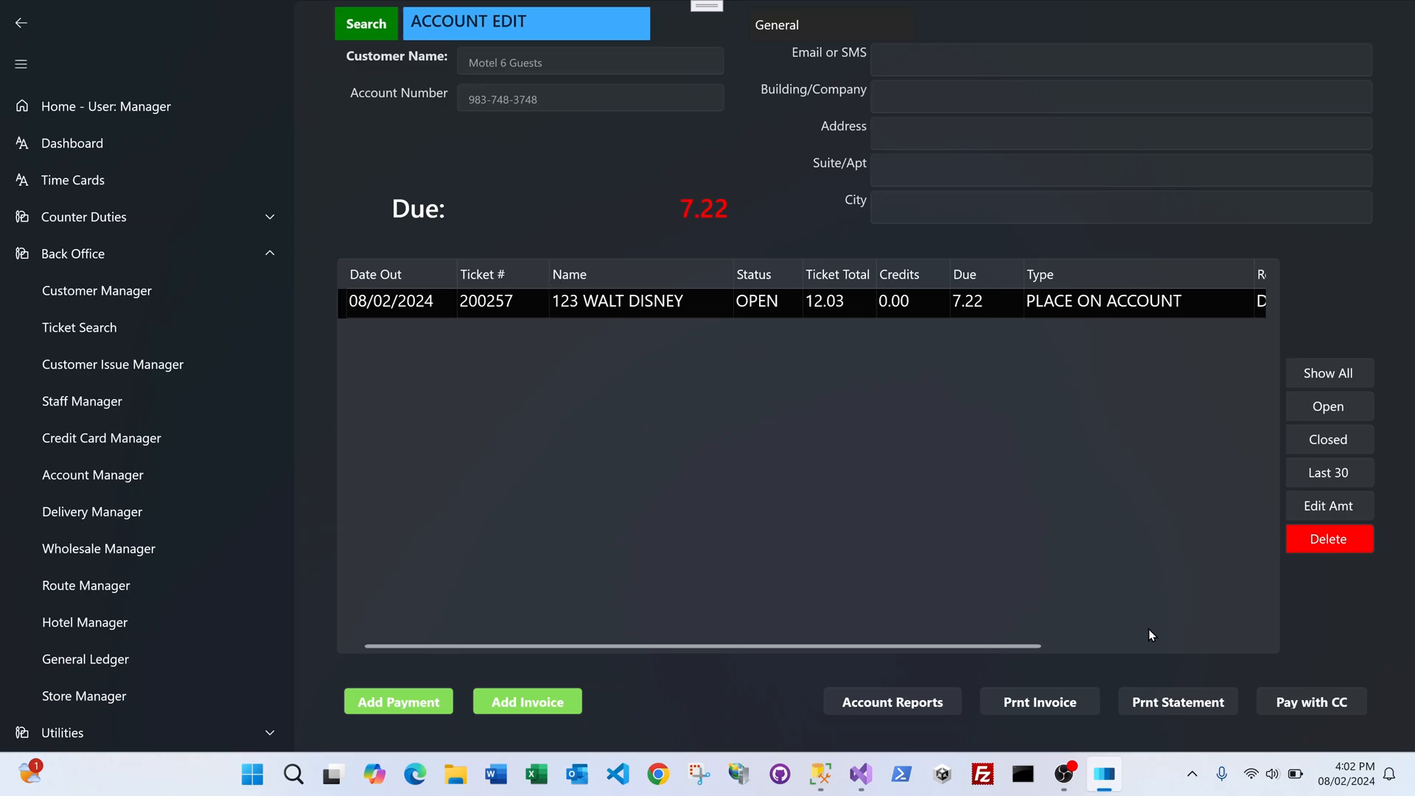
click(1158, 701)
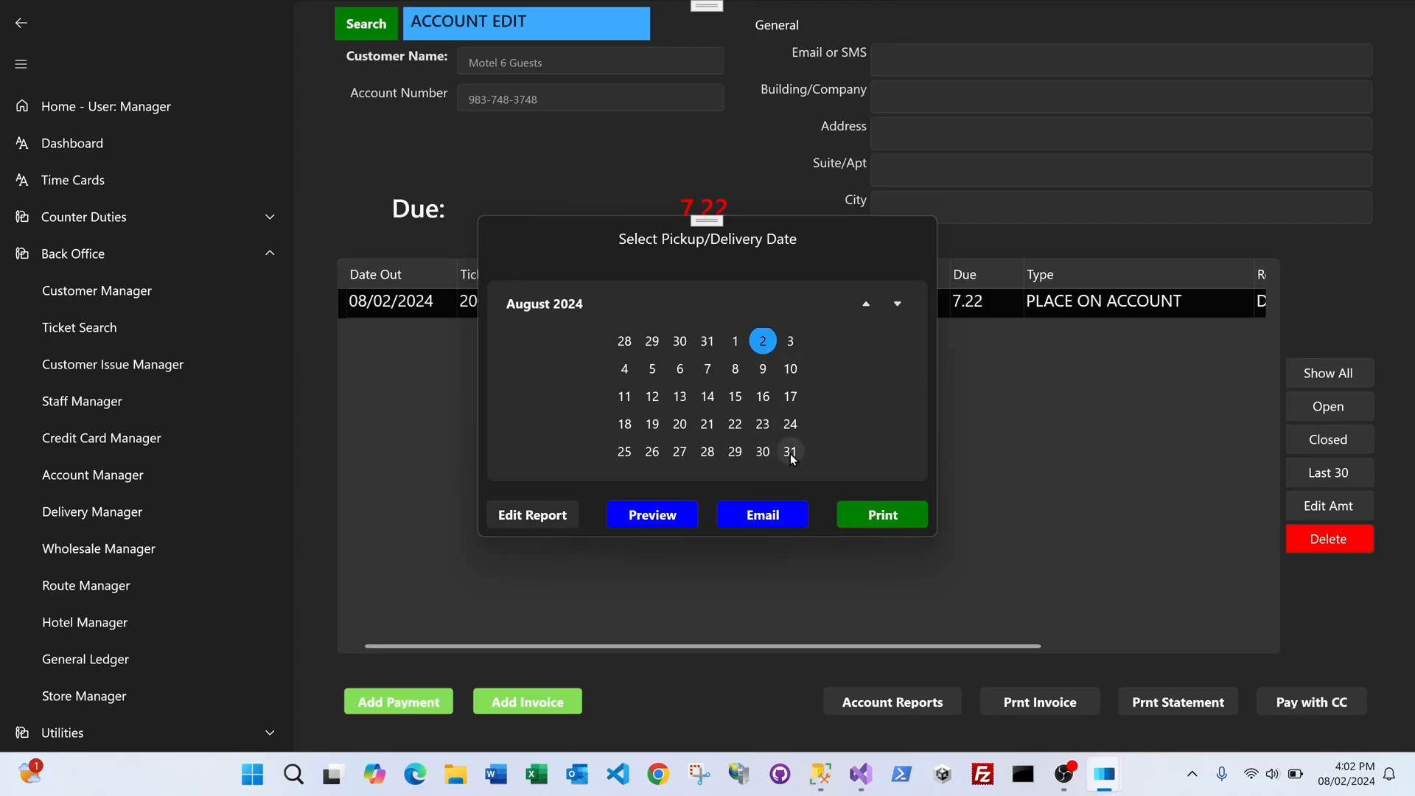
click(640, 516)
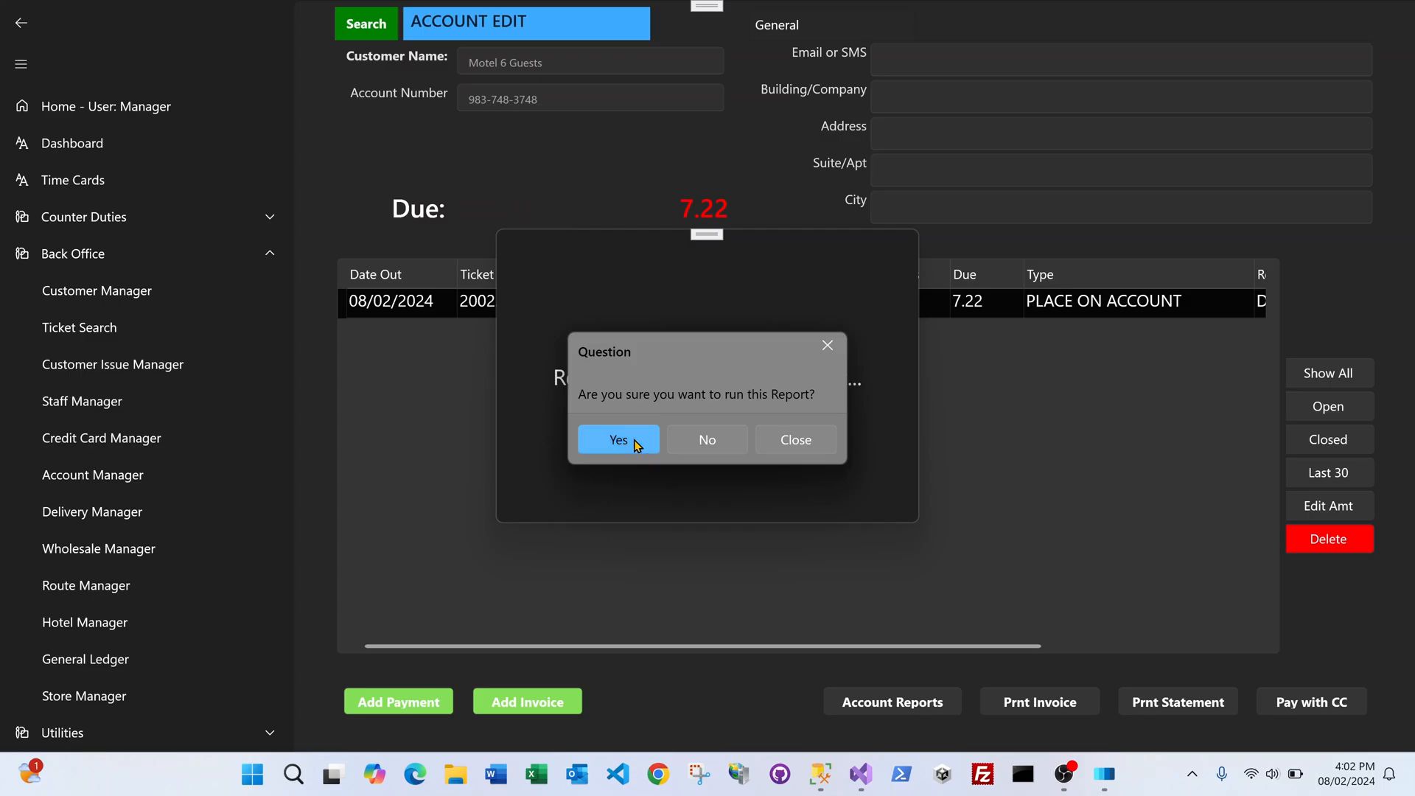
click(636, 442)
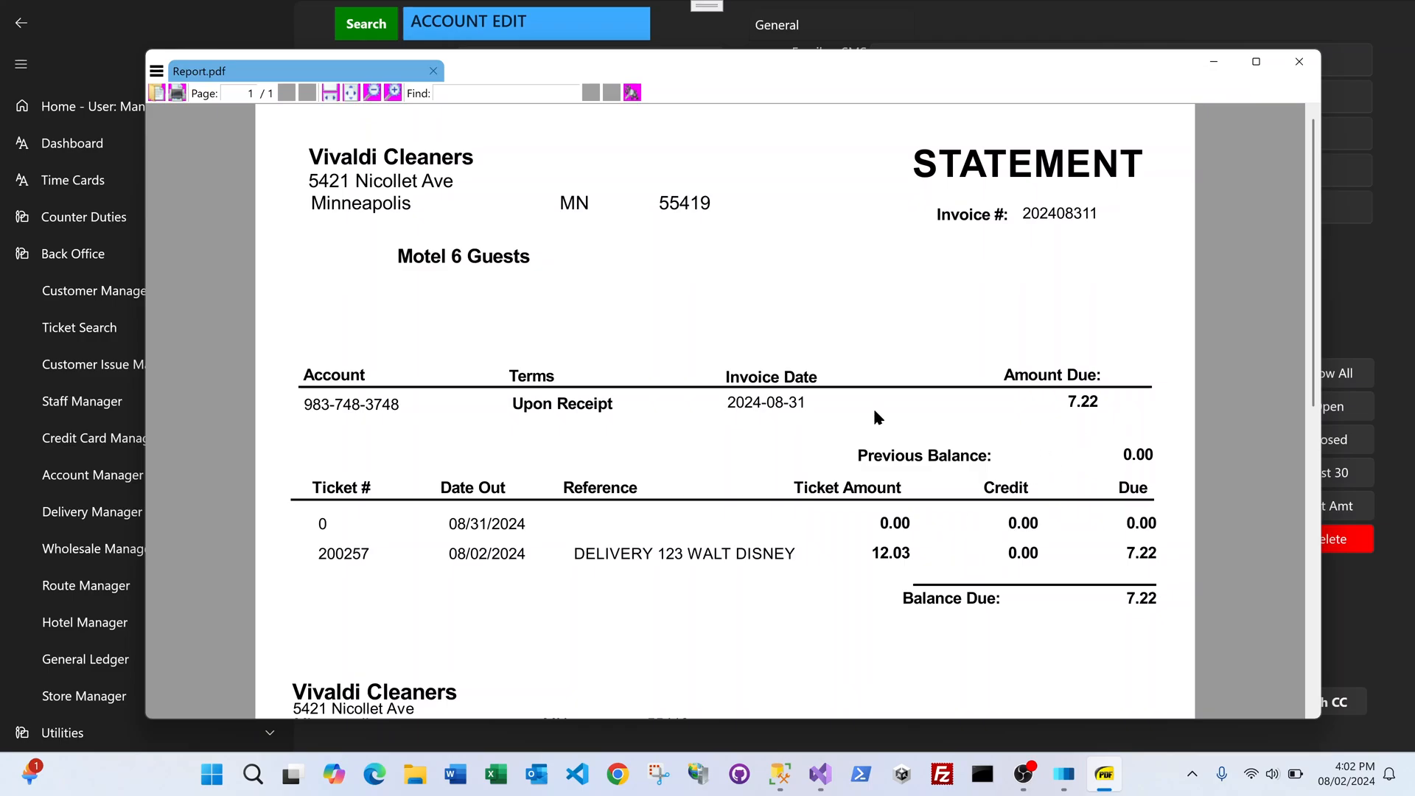
click(1298, 61)
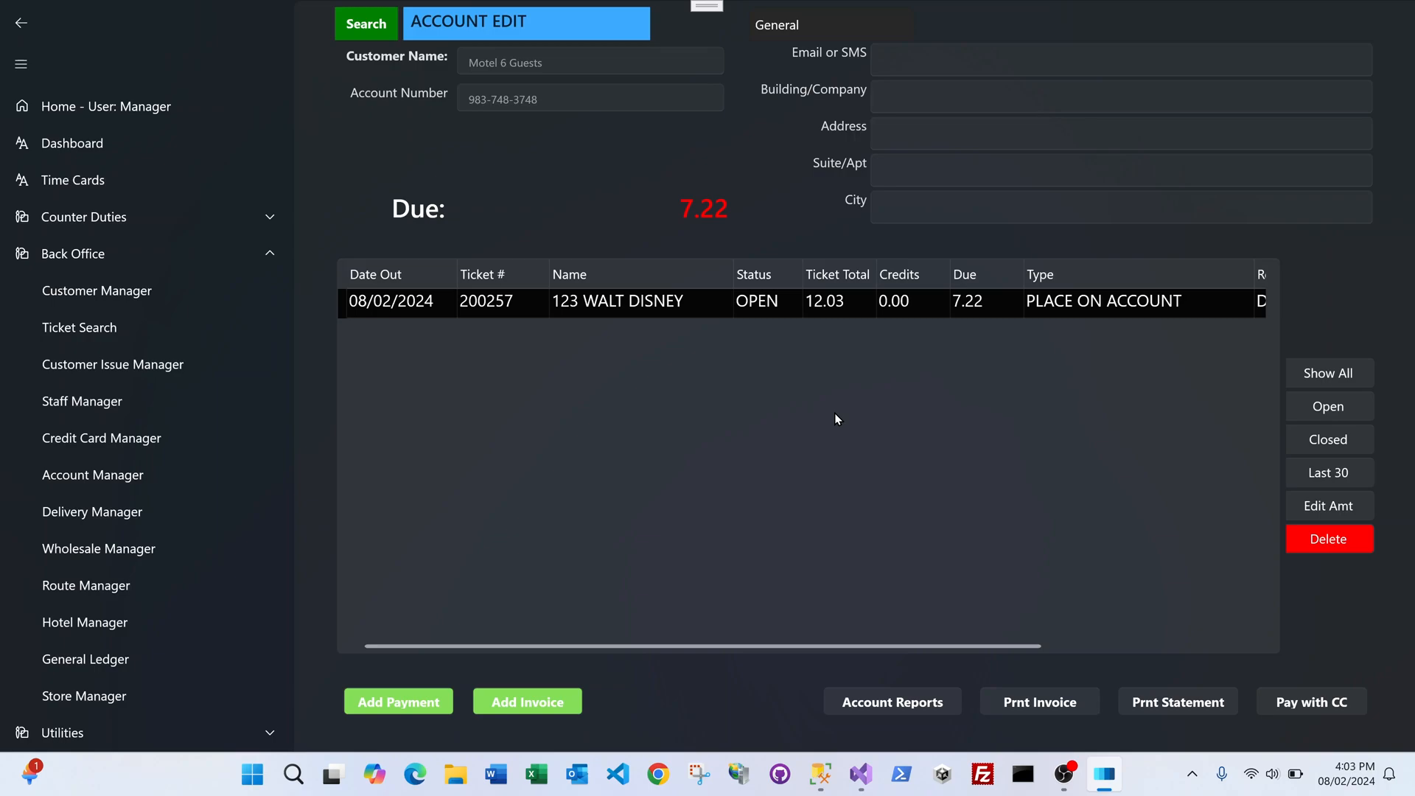
Step: Apply a $5 check payment with its check number to the whole account, leaving 2.22 due
click(425, 701)
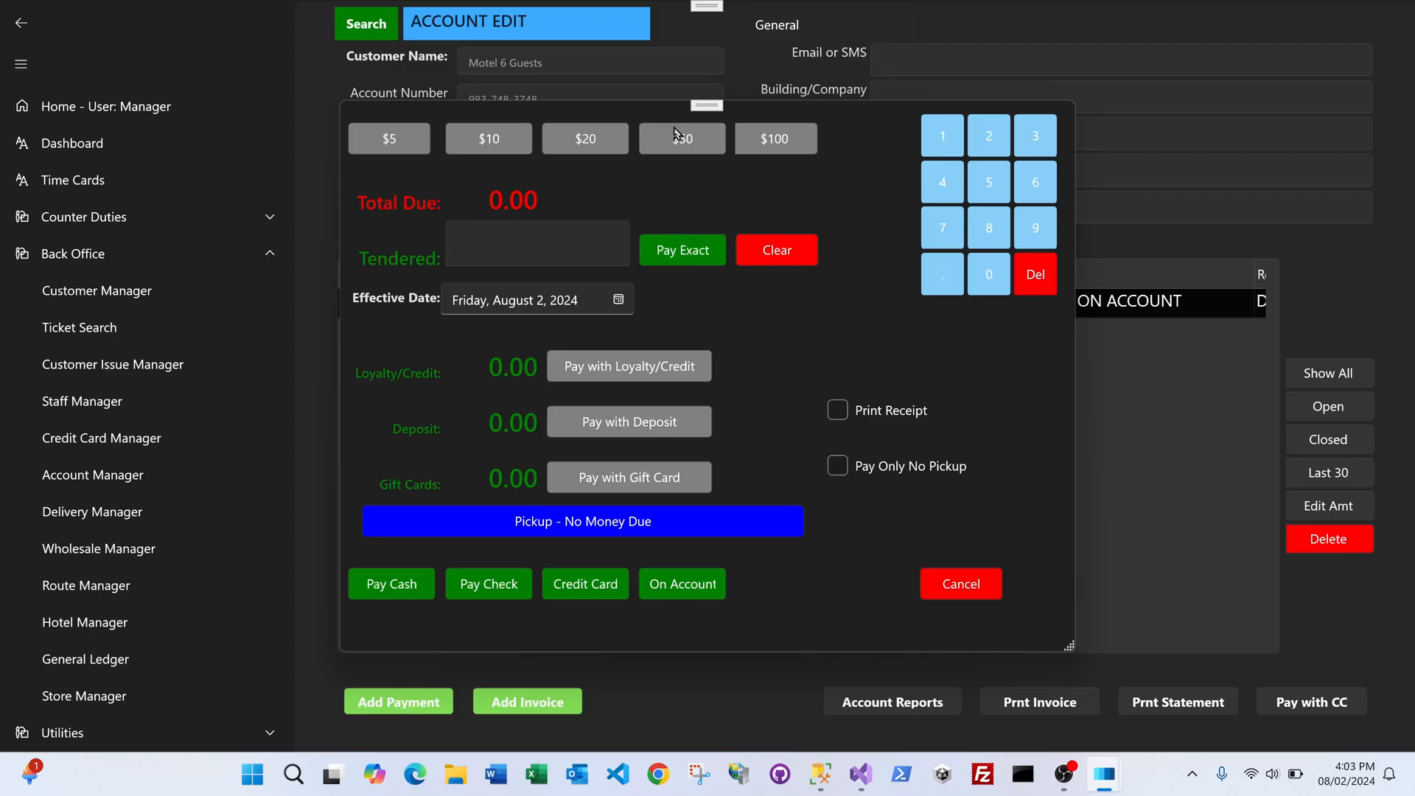
click(405, 144)
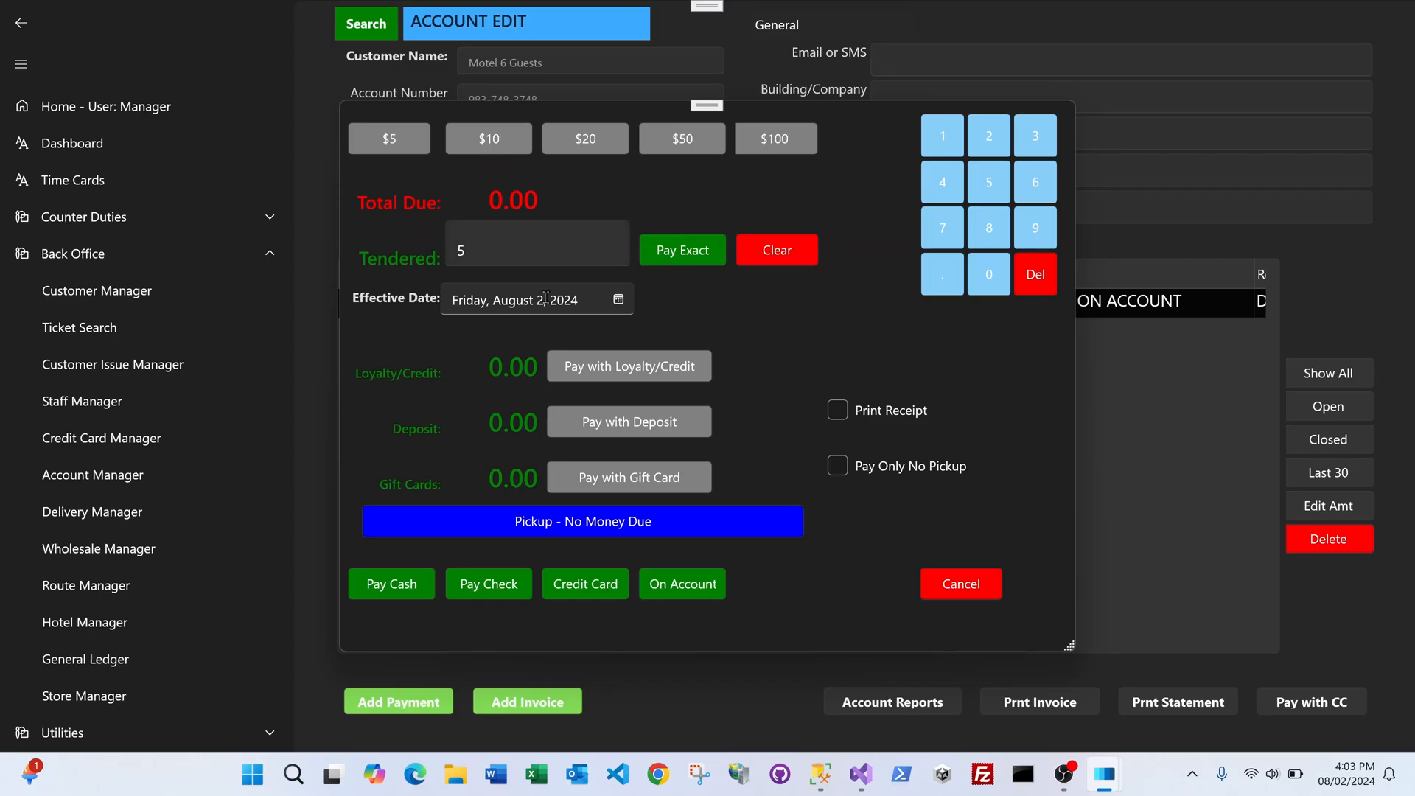
click(476, 584)
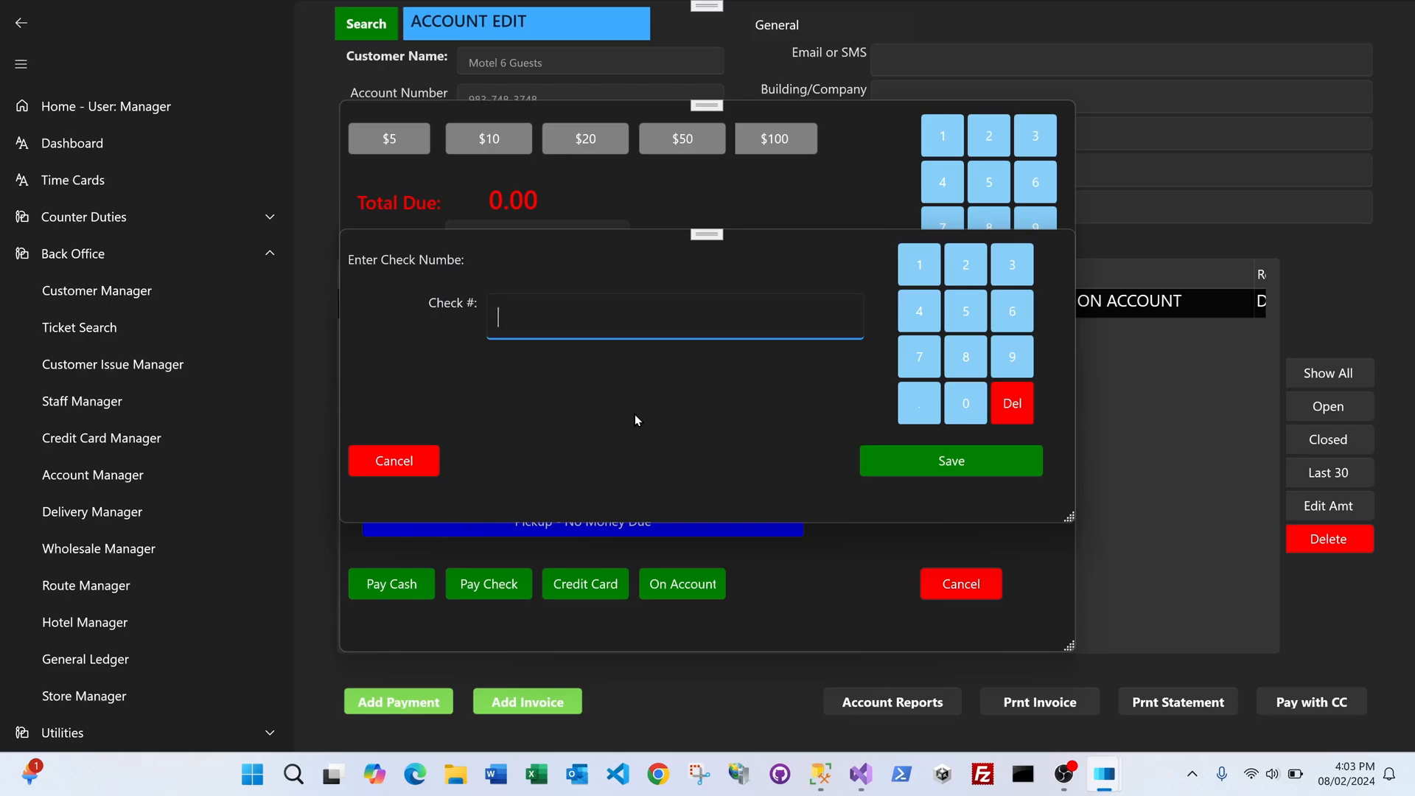
text(3456)
click(955, 465)
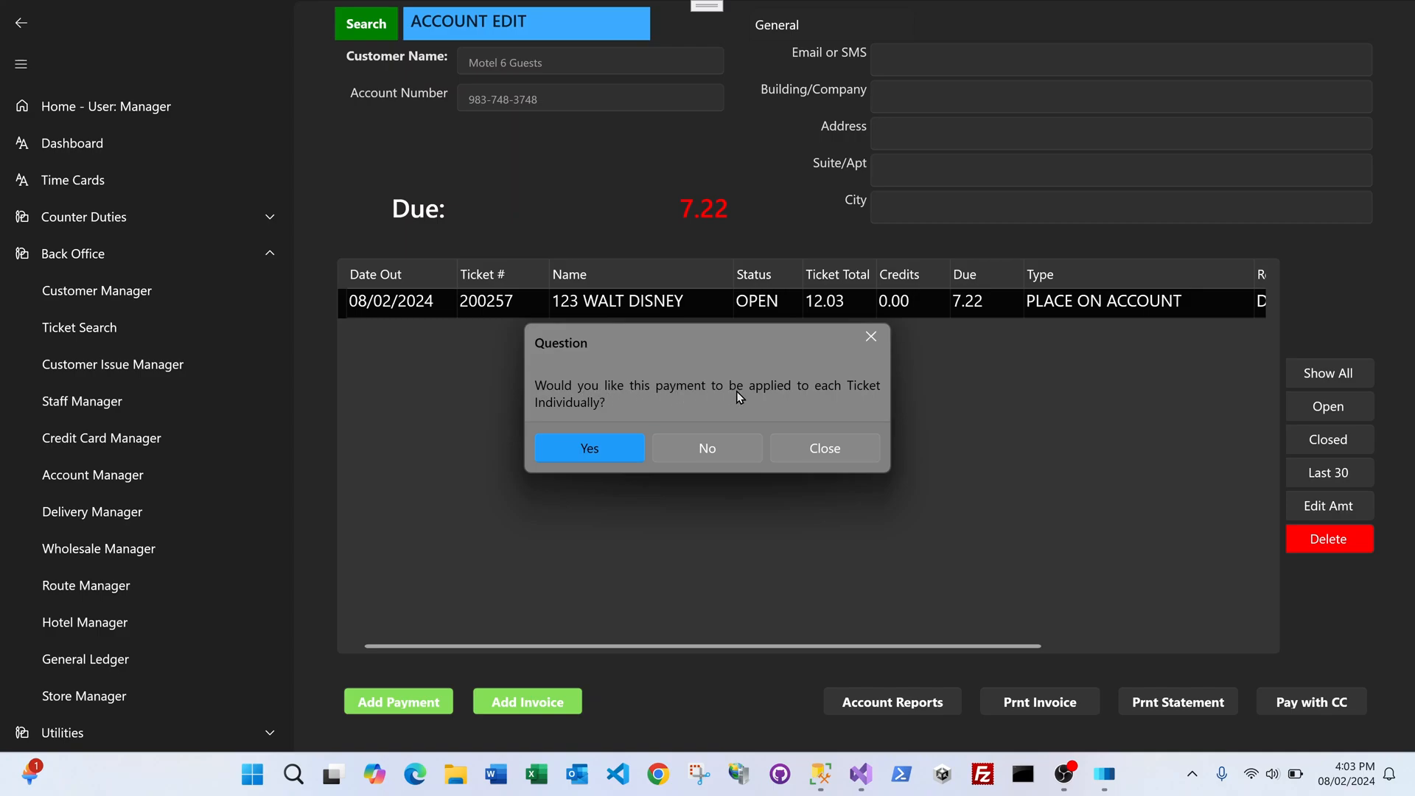
click(710, 448)
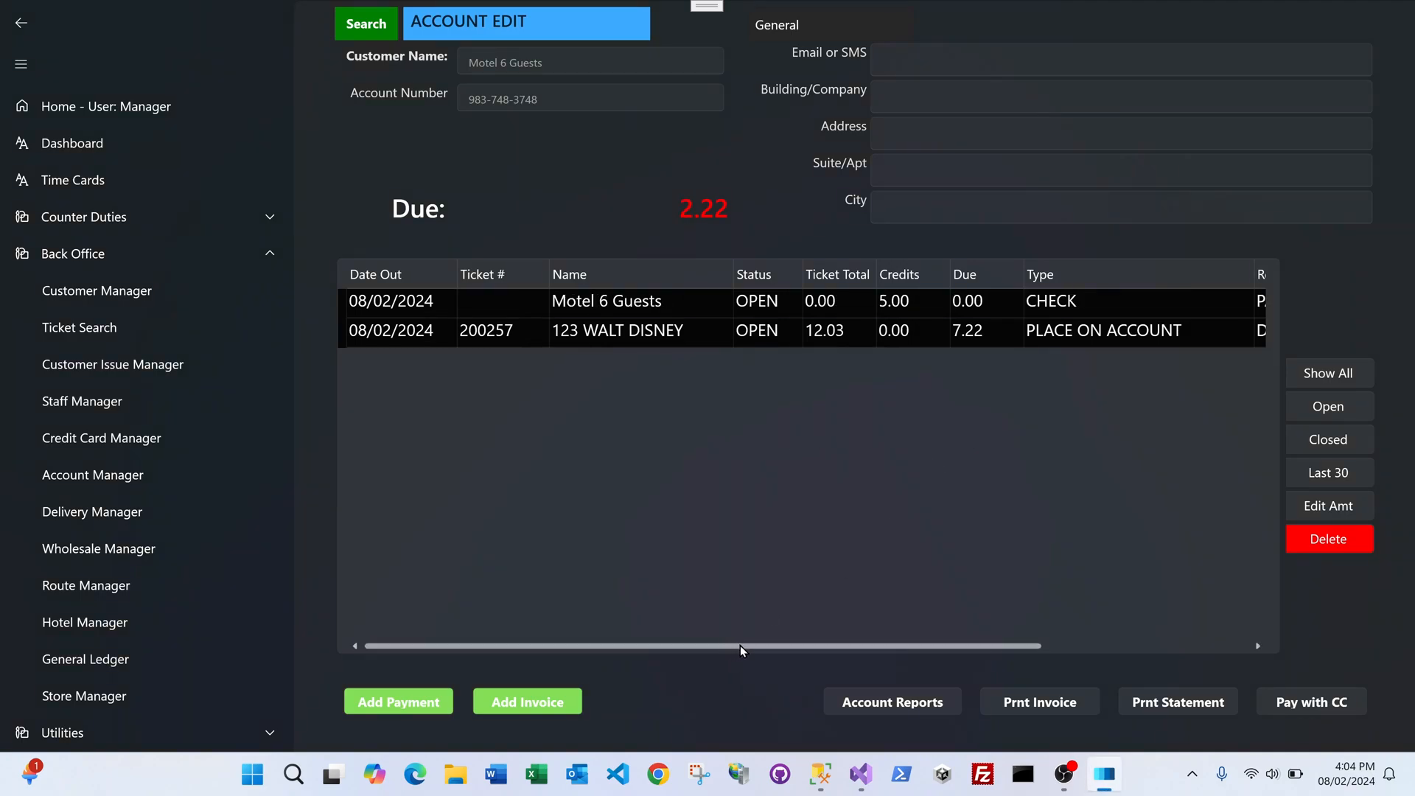
drag(739, 644, 983, 657)
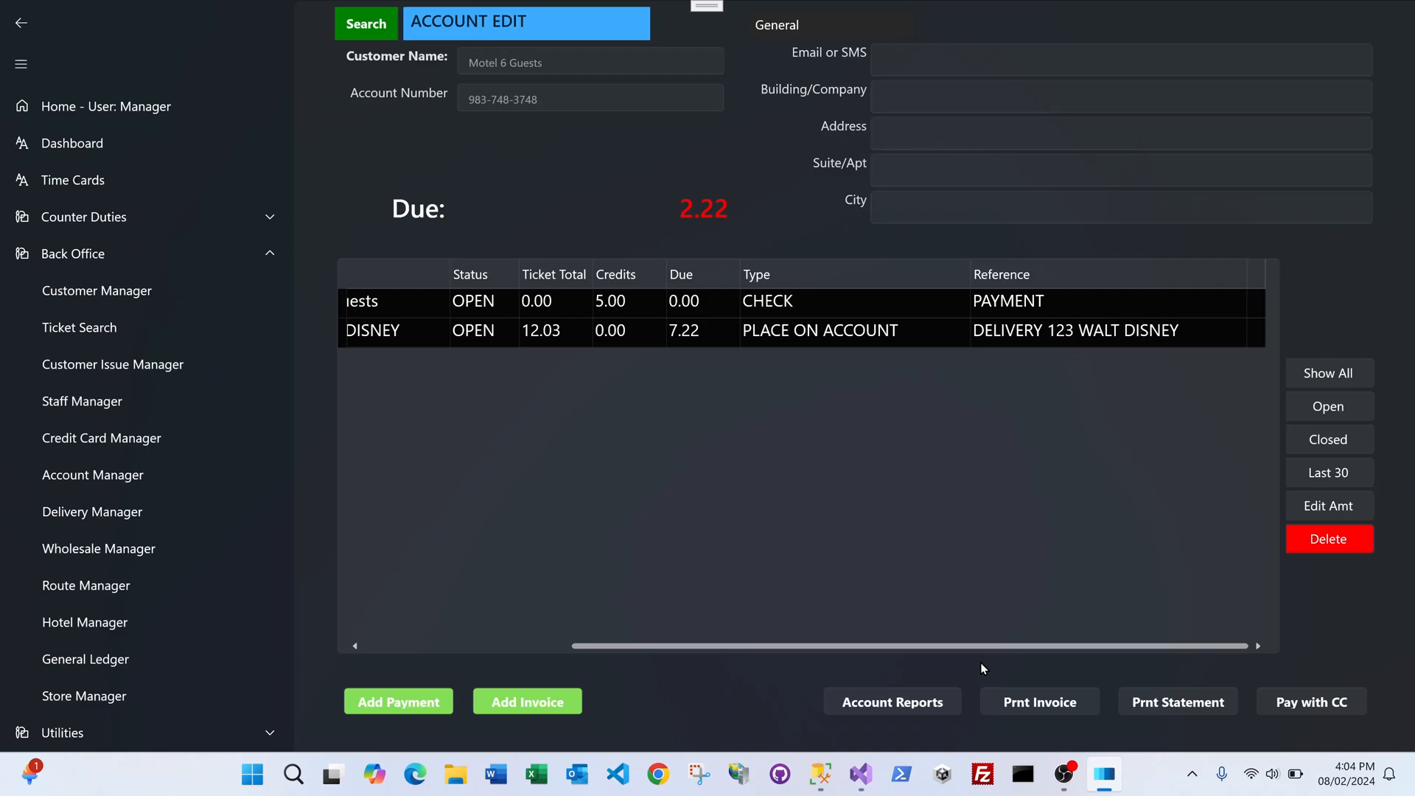
drag(877, 647, 666, 646)
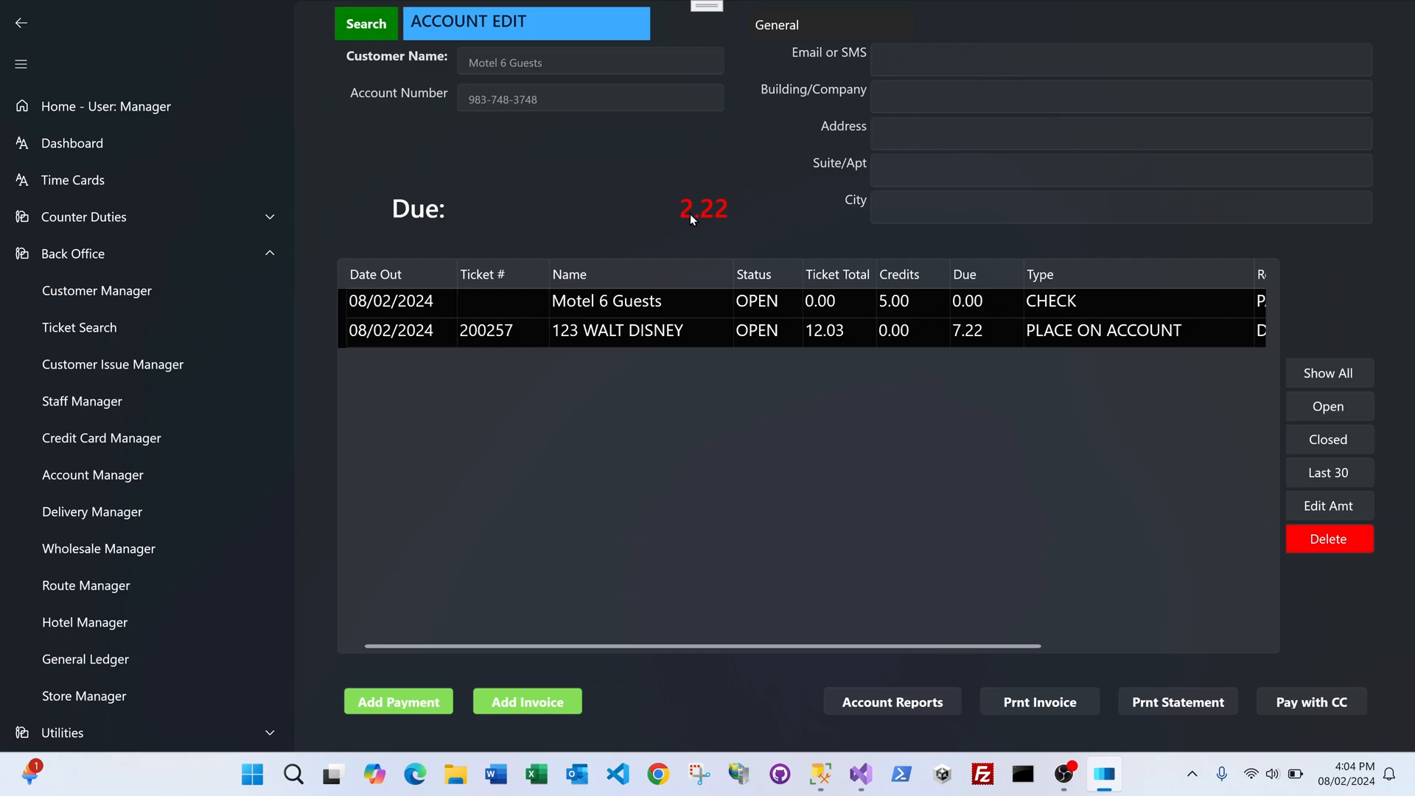
click(1163, 704)
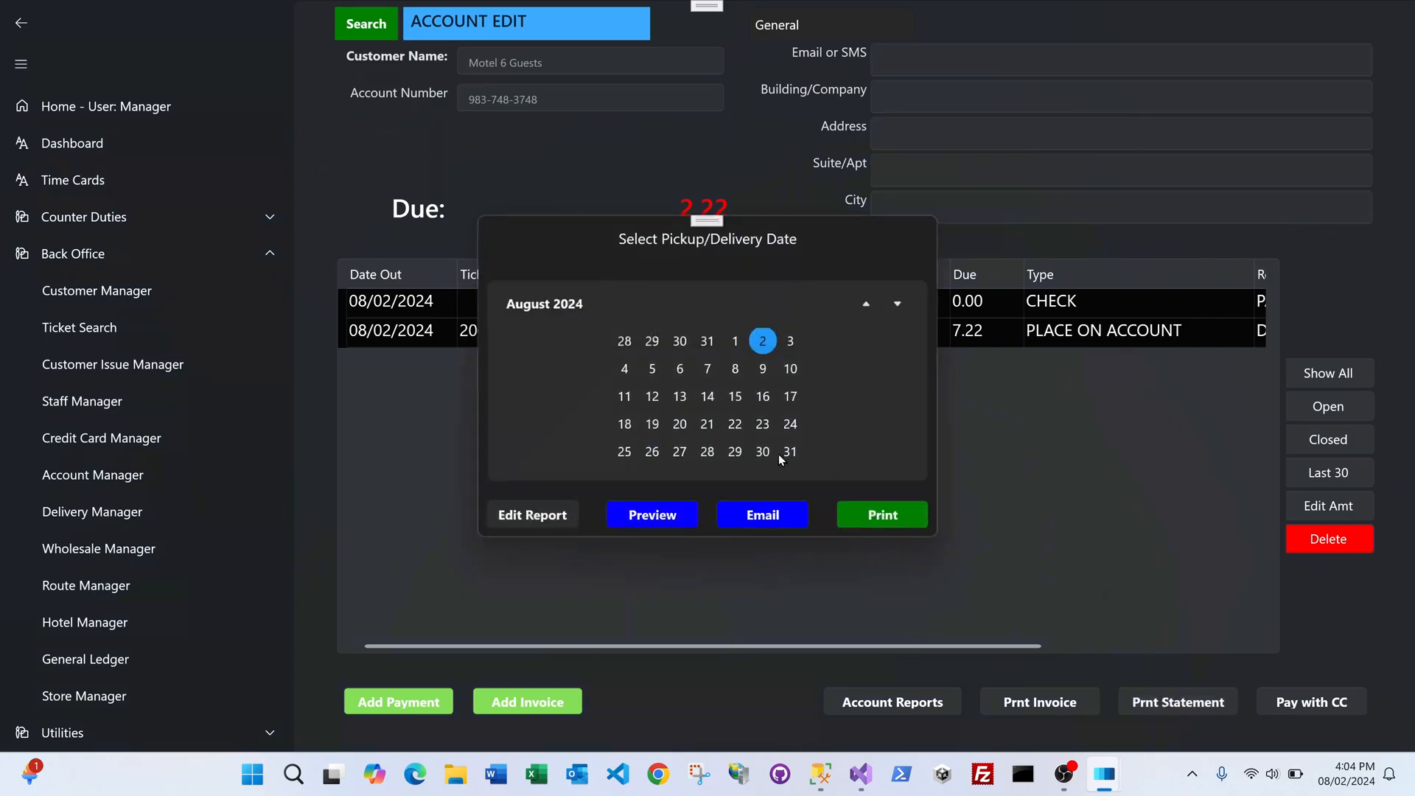
click(792, 453)
click(651, 514)
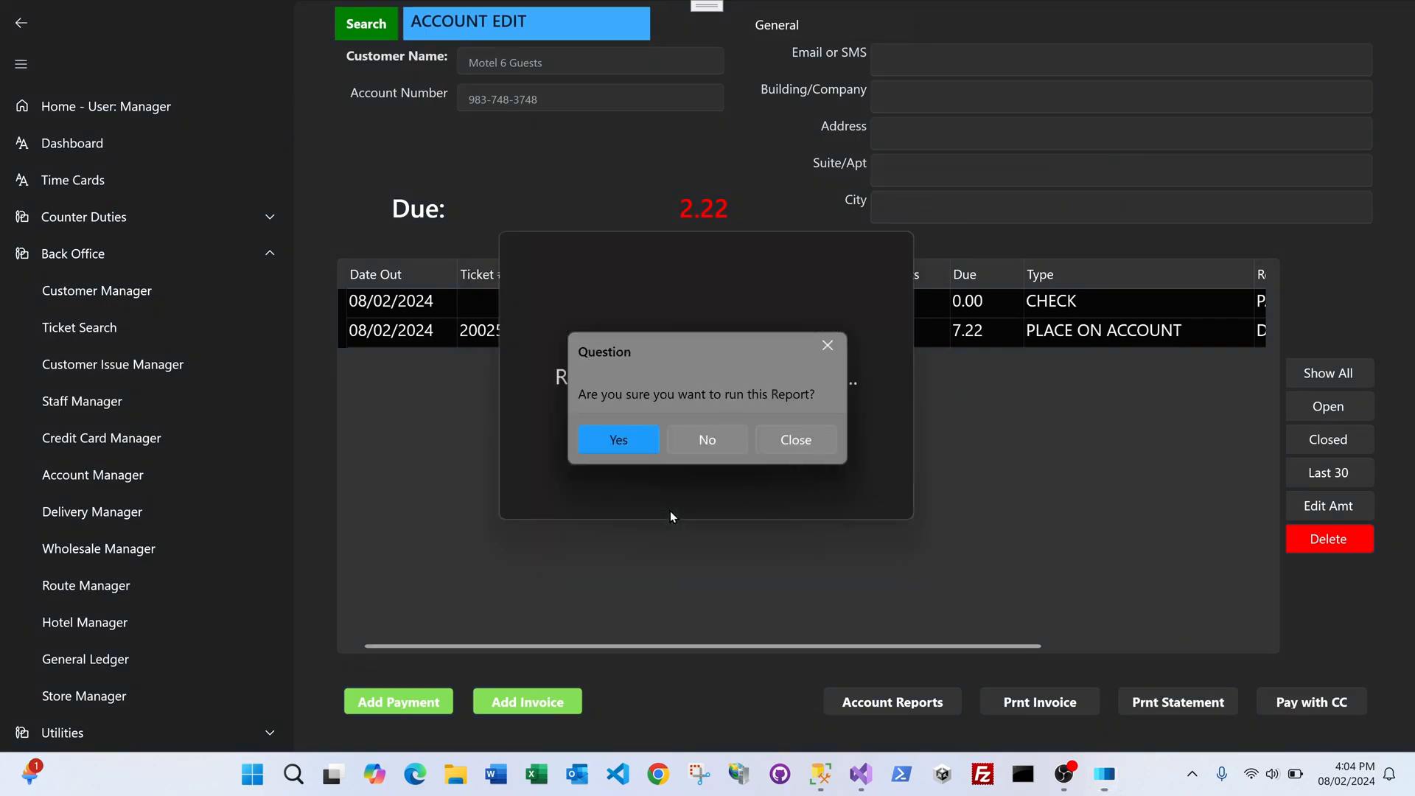
click(634, 440)
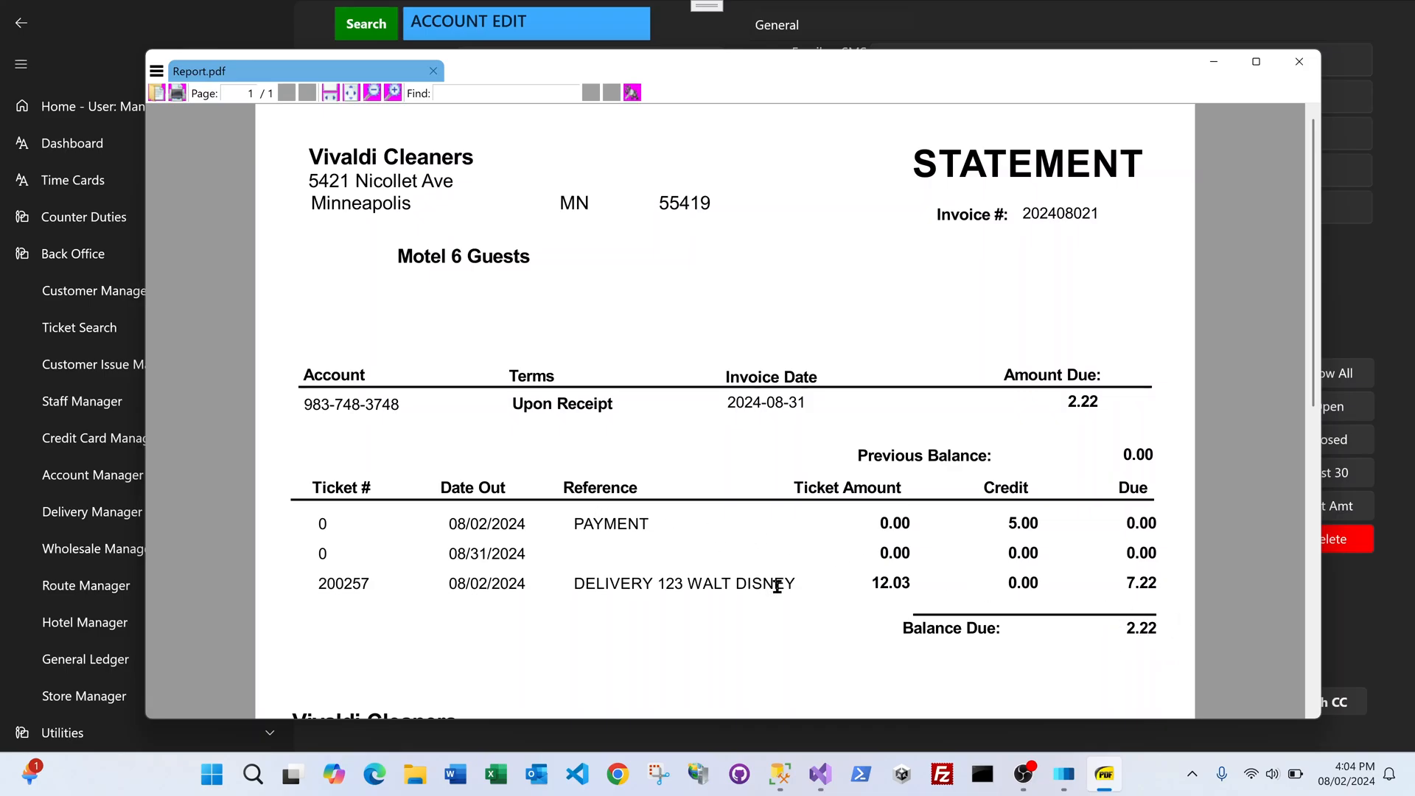
click(1299, 62)
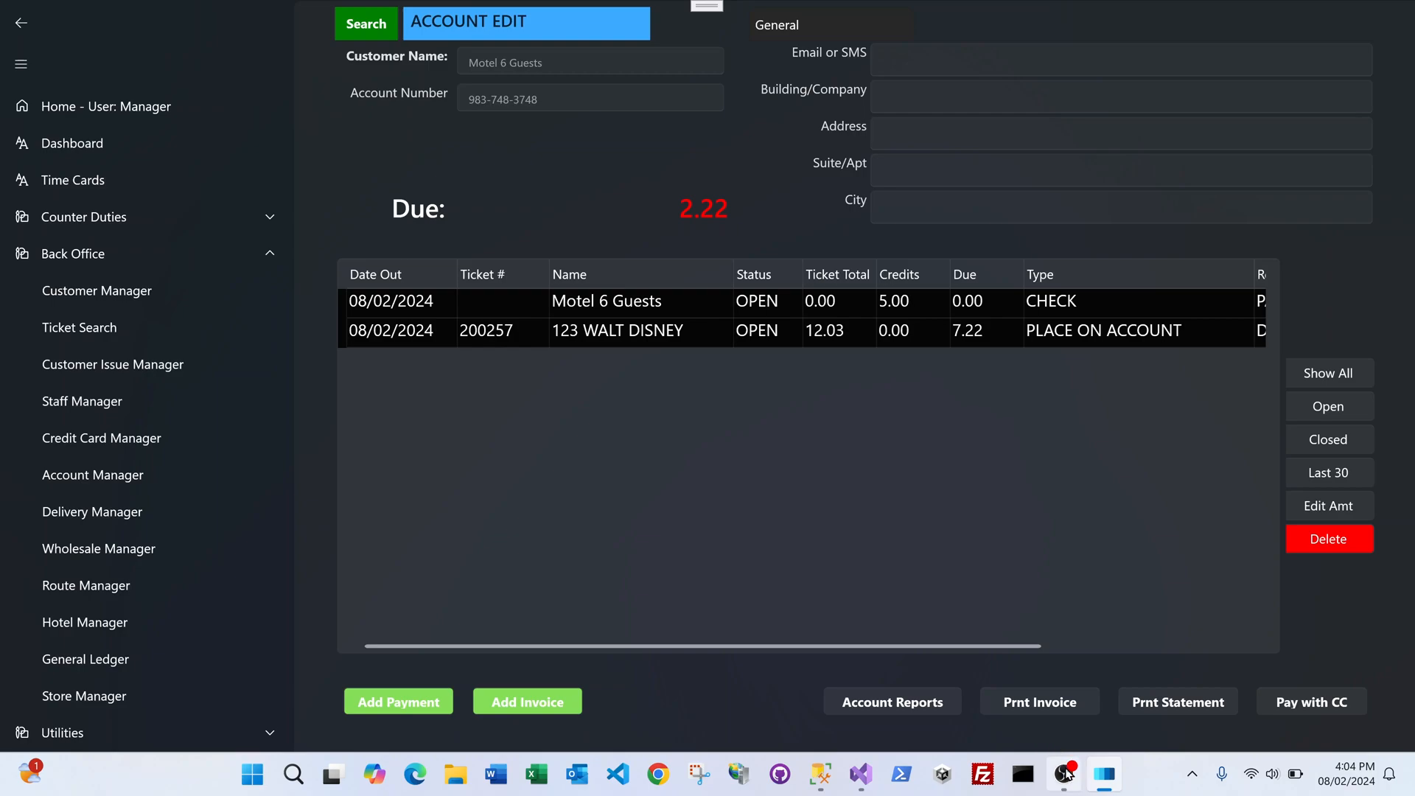
mouse_move(1066, 774)
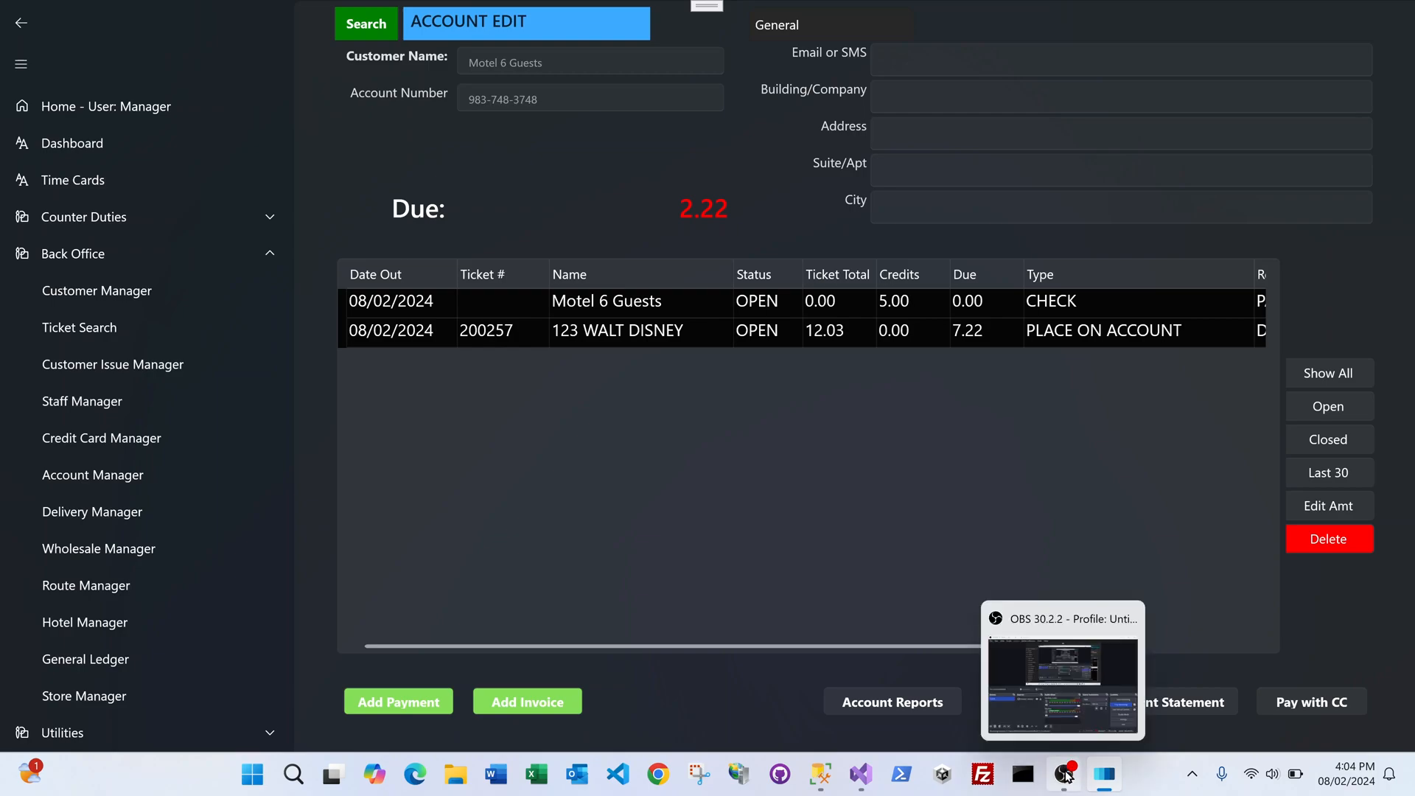